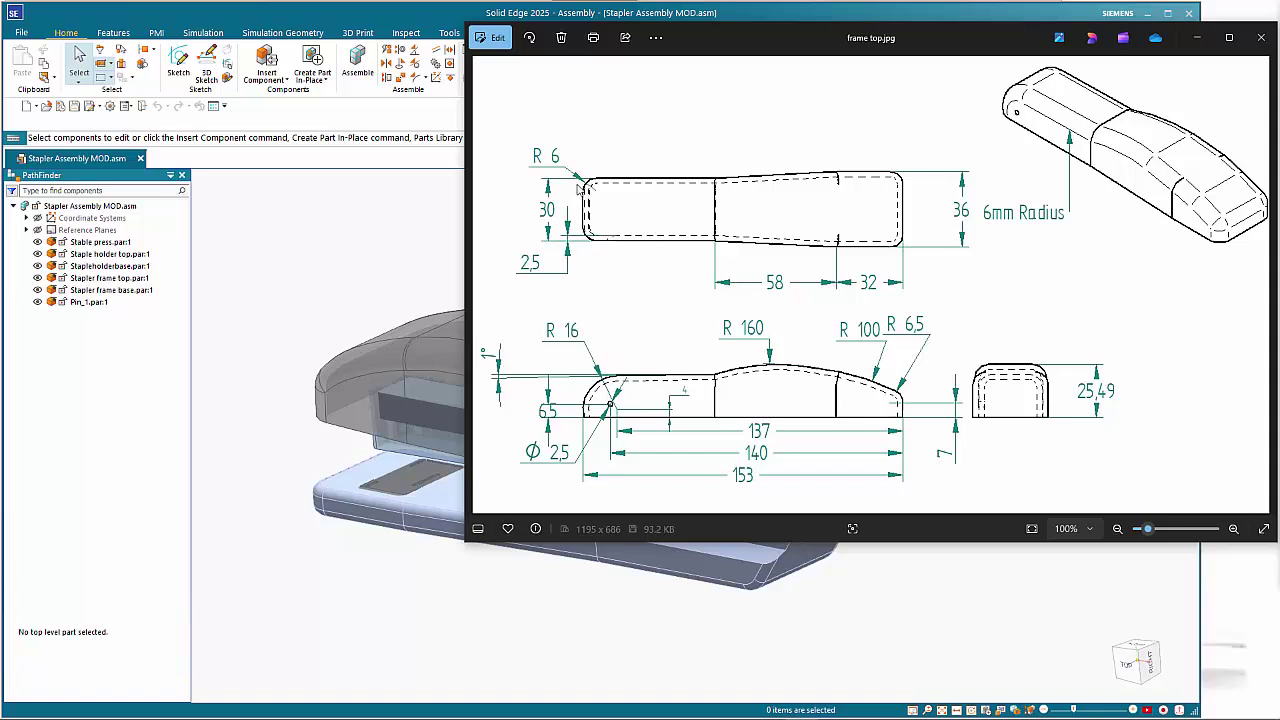
- Create a new ISO metric part and continue in the synchronous environment
click(357, 287)
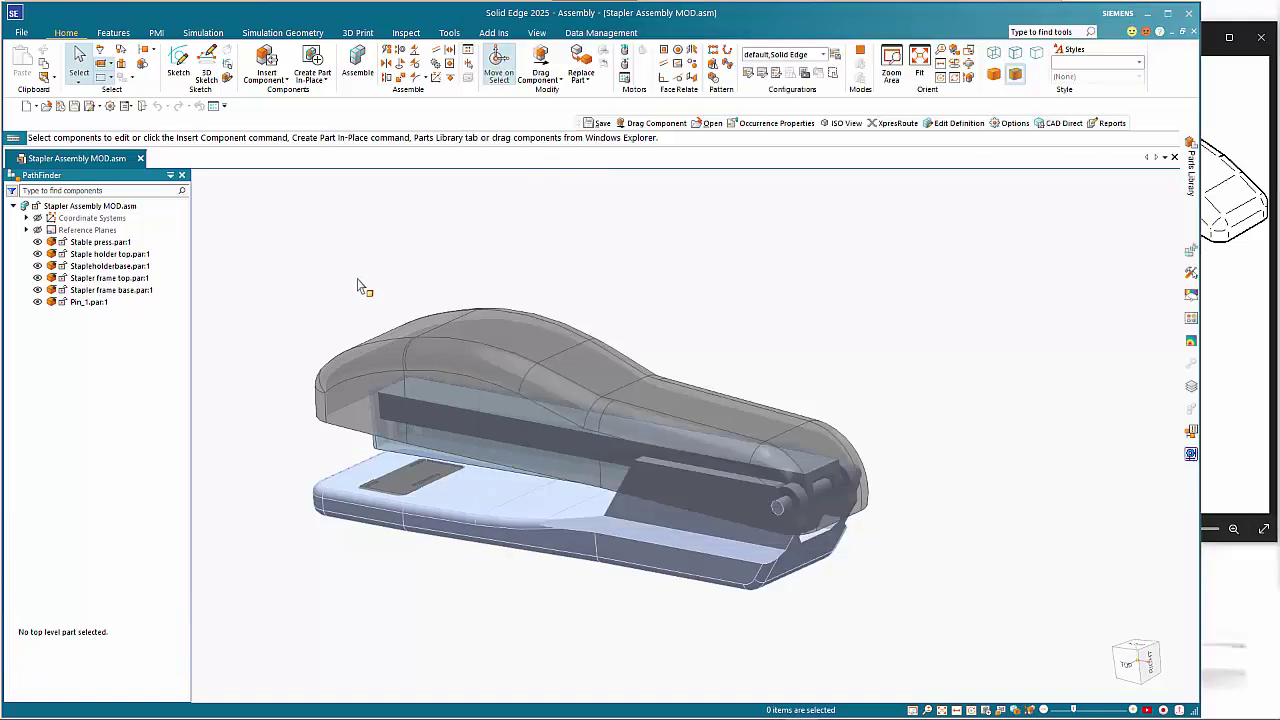
key(ctrl+n)
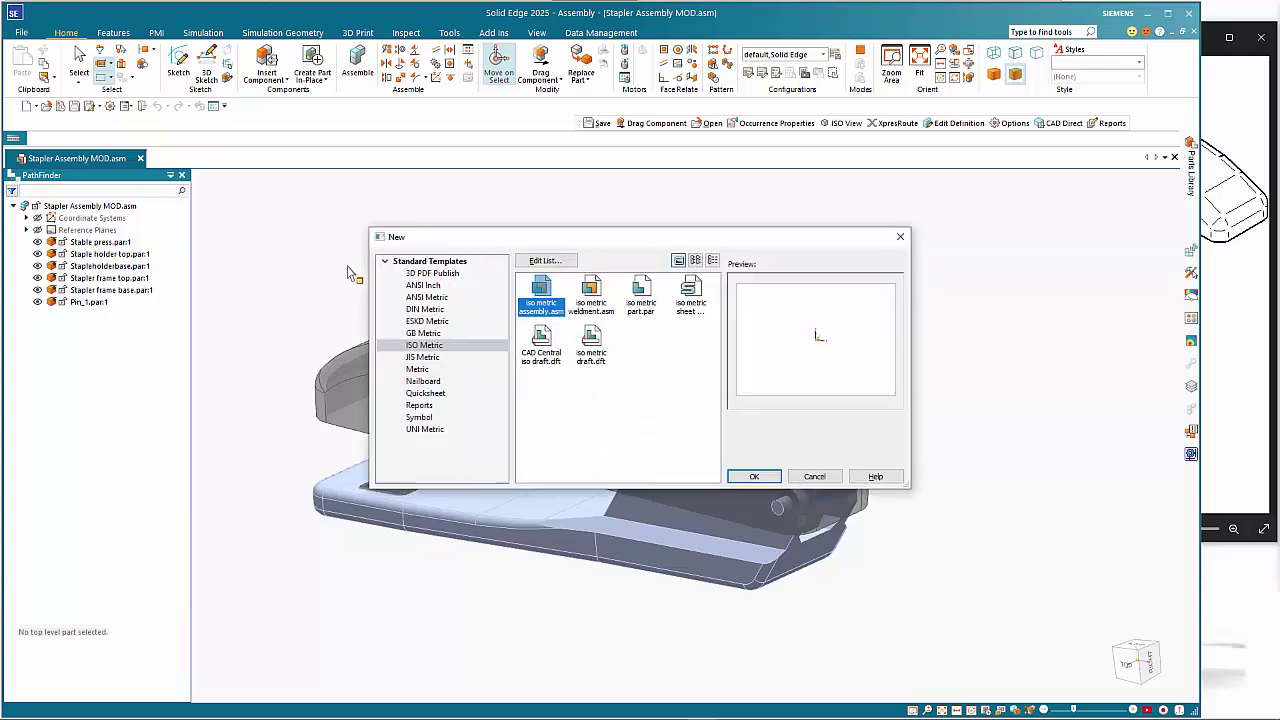
double_click(641, 292)
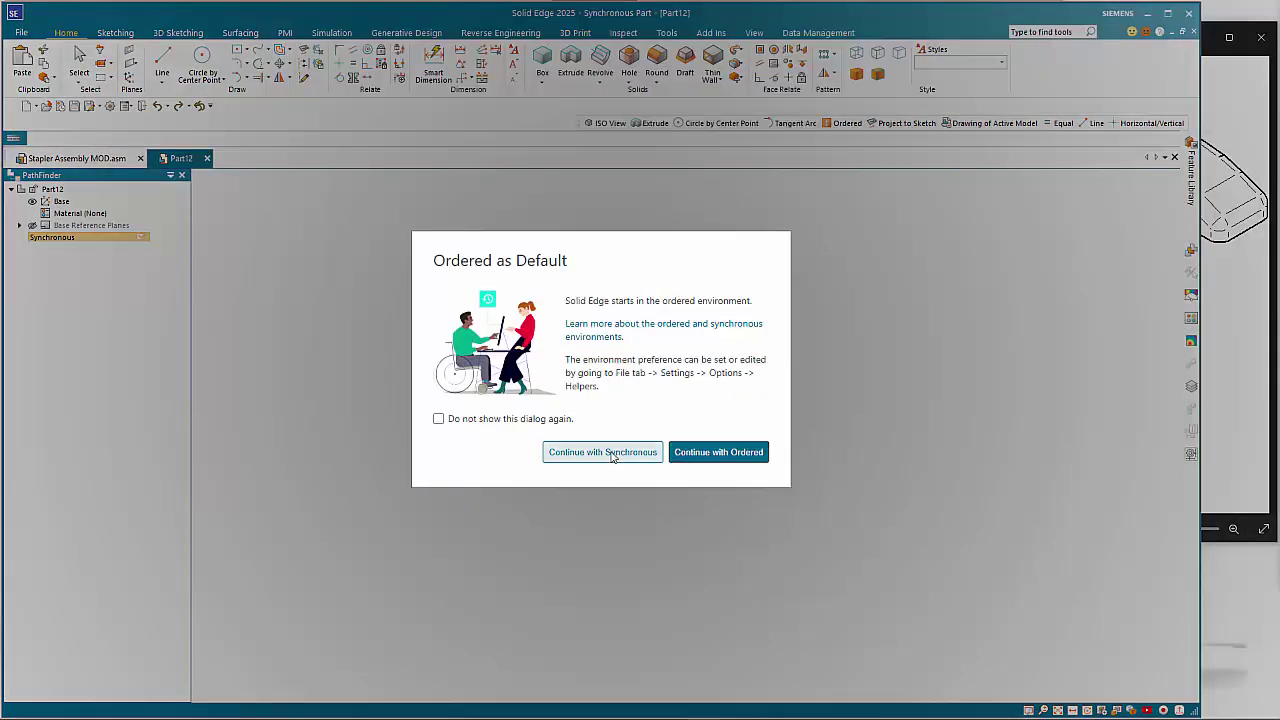
click(614, 454)
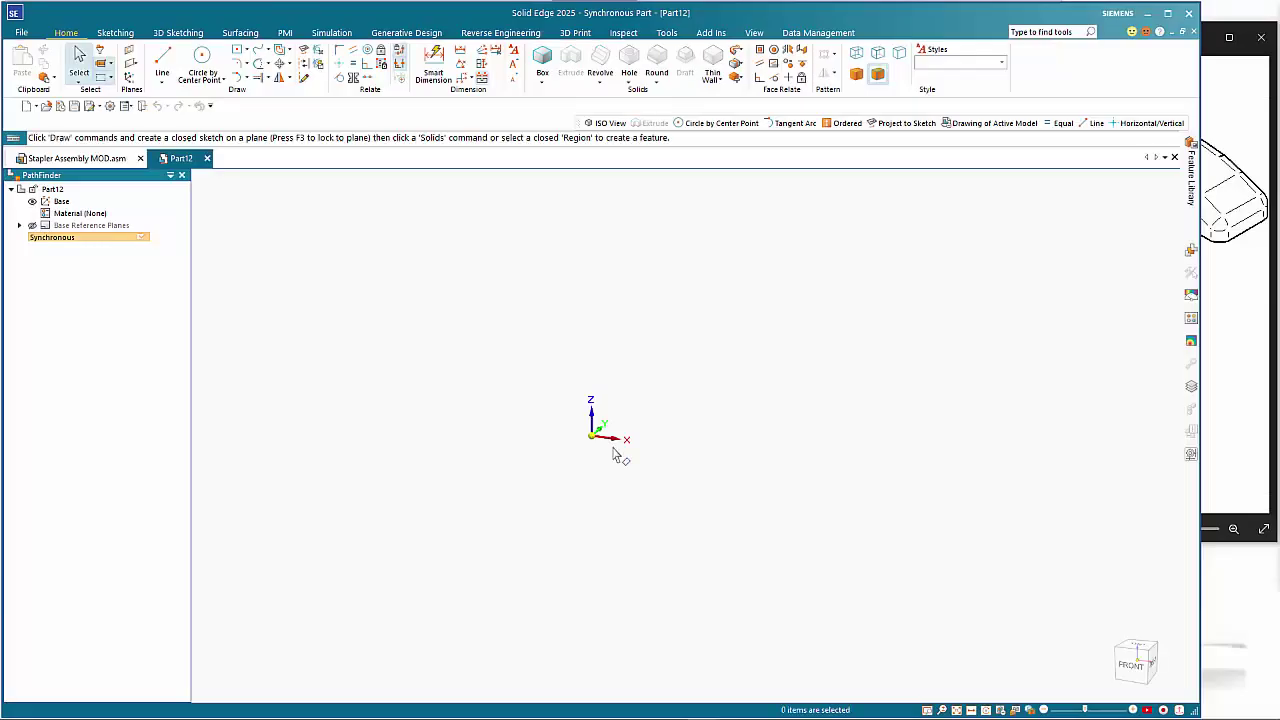
- On the top plane, sketch a vertical 36 mm line symmetric about the origin
click(163, 62)
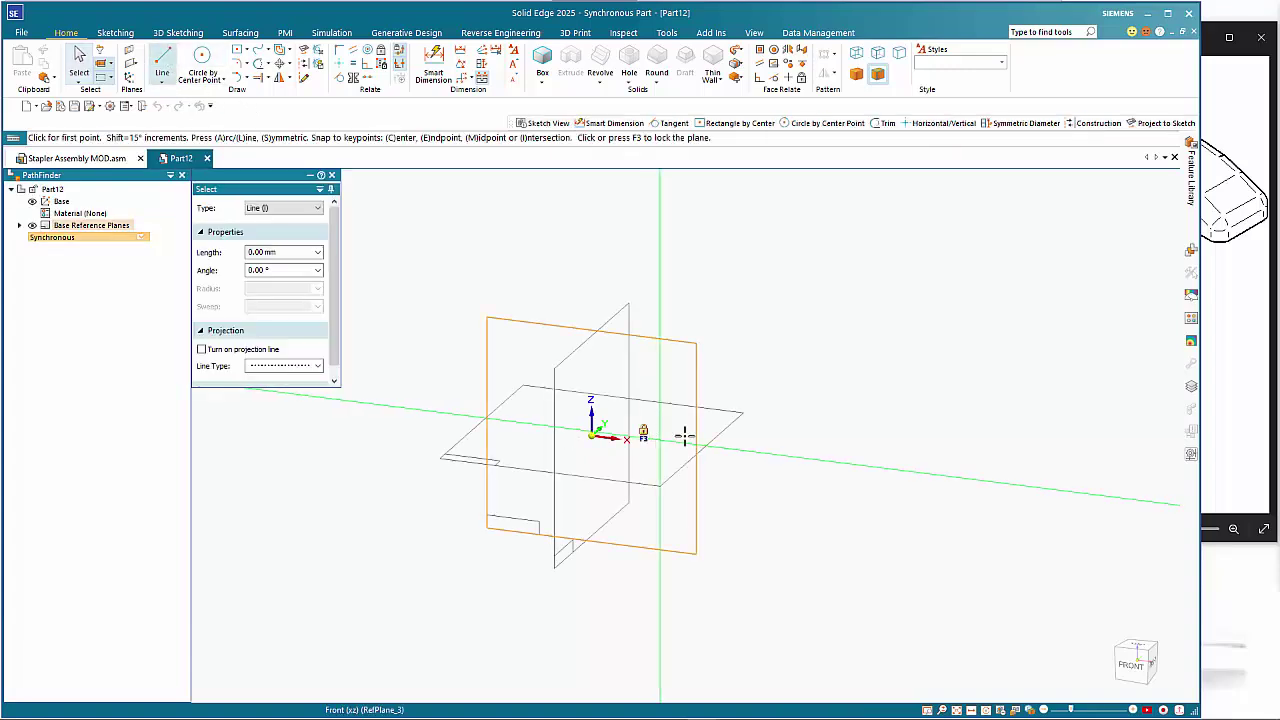
key(F3)
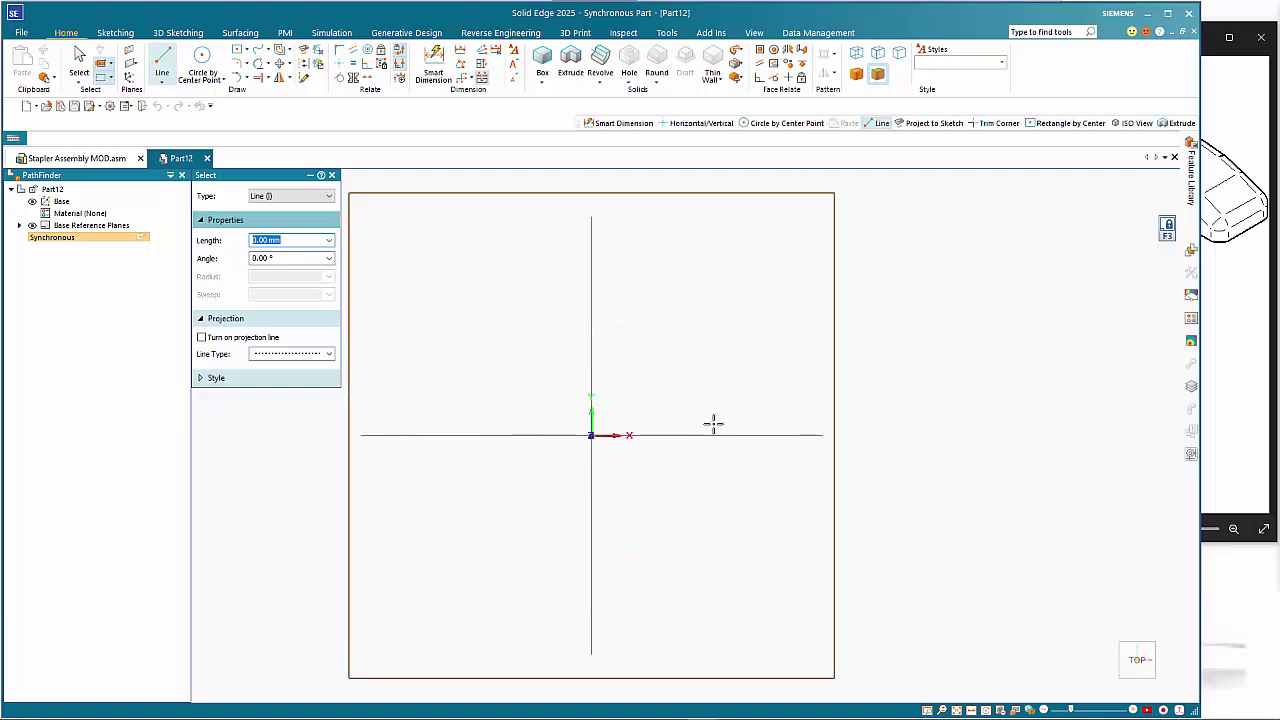
click(591, 435)
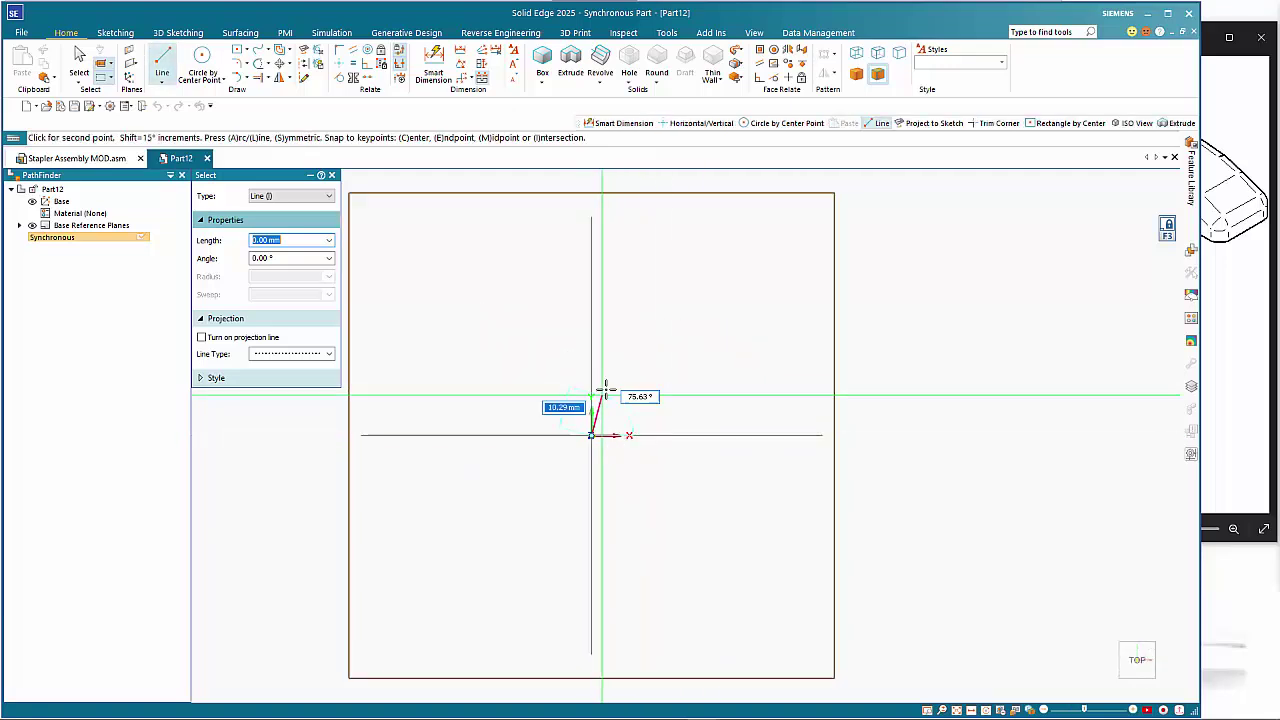
key(s)
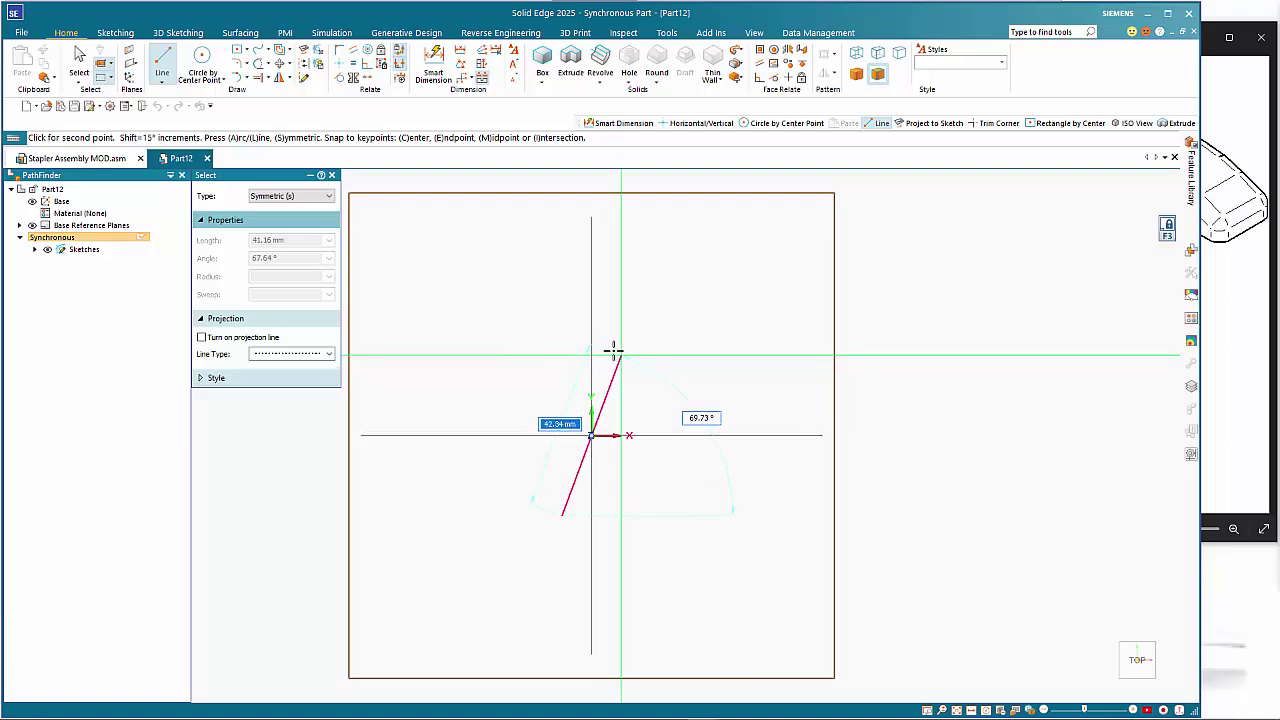
text(36)
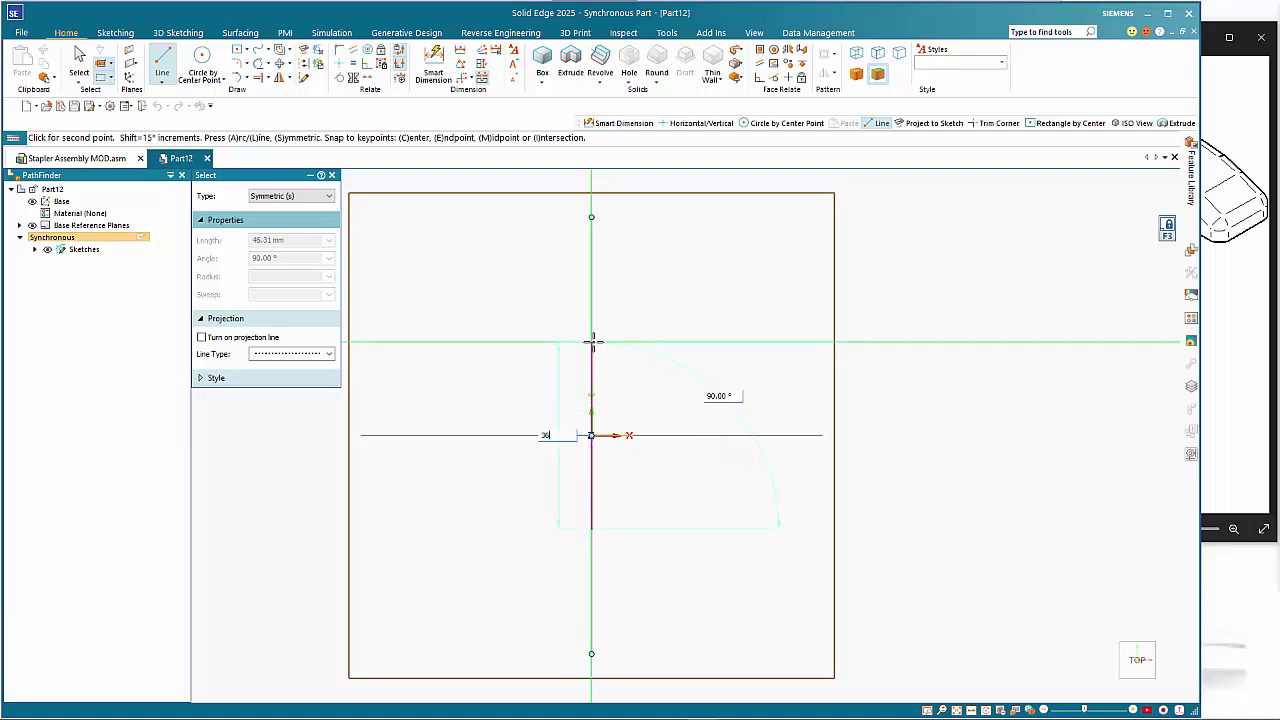
key(Tab)
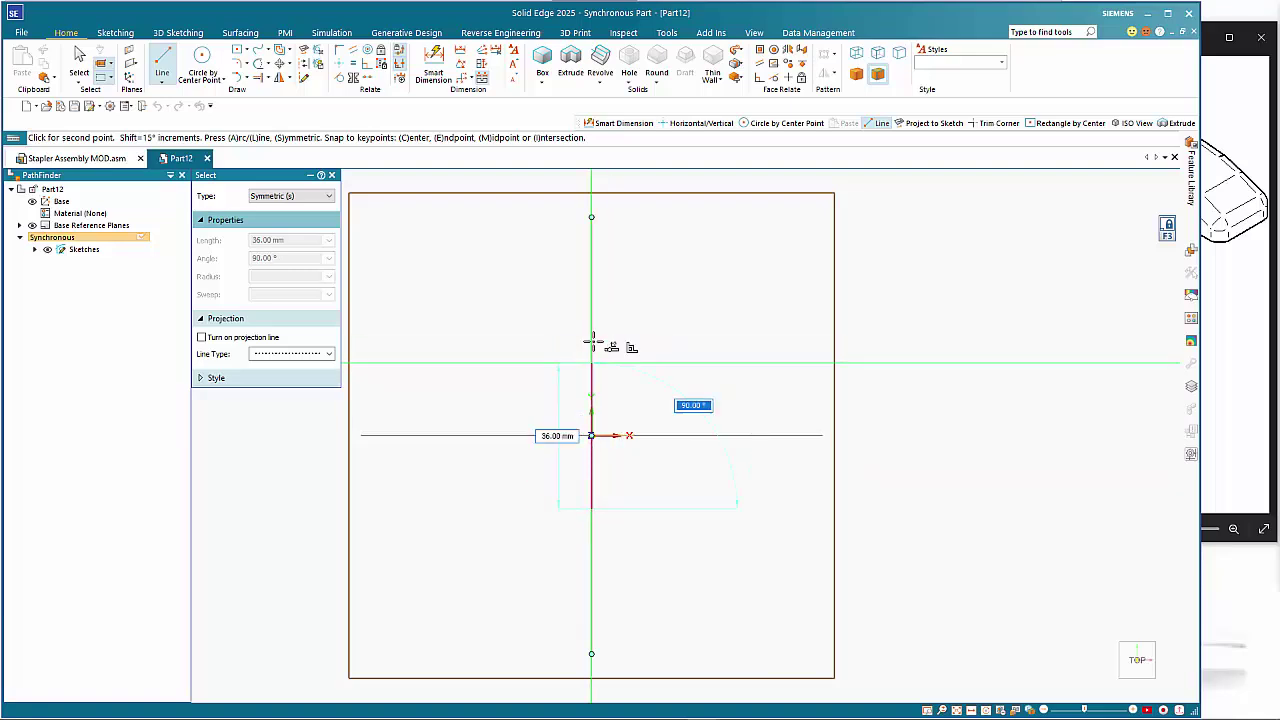
key(Return)
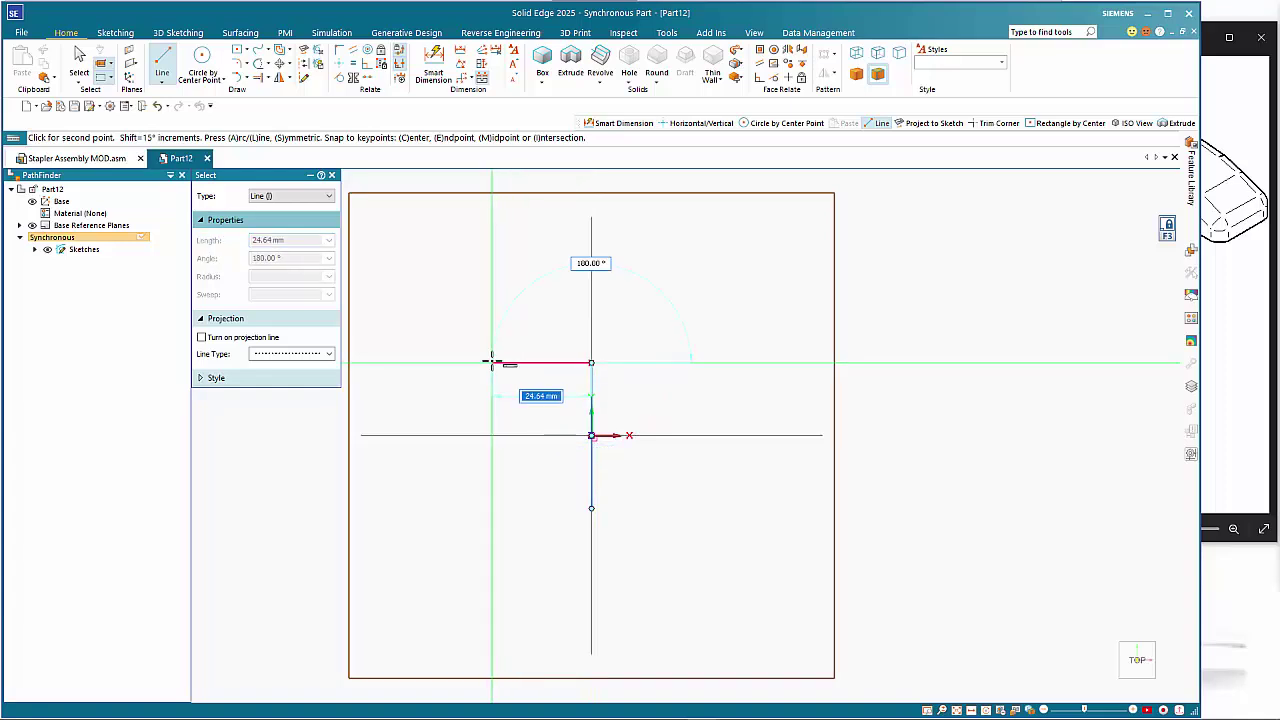
- Sketch the profile's upper edge leftward: a 32 mm horizontal line, a line sloping inward, and a horizontal line about 29 mm long
text(32)
key(Tab)
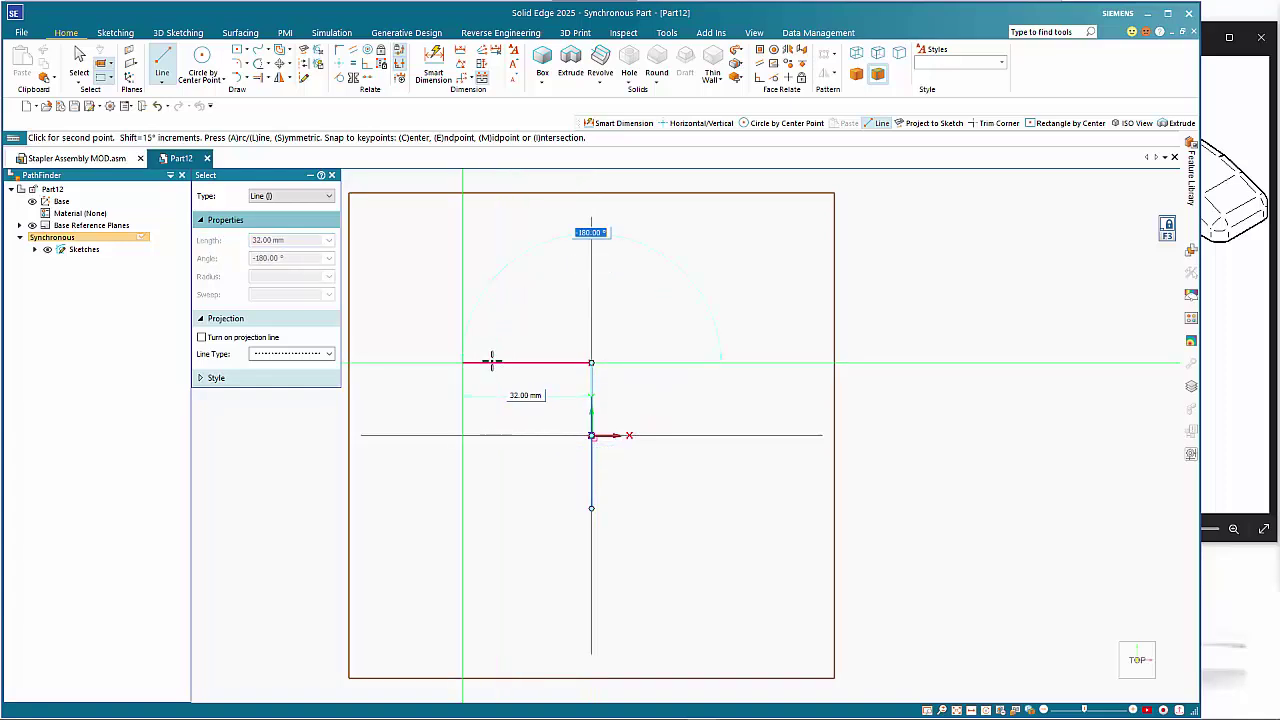
key(Return)
shift+middle_drag(523, 386, 893, 415)
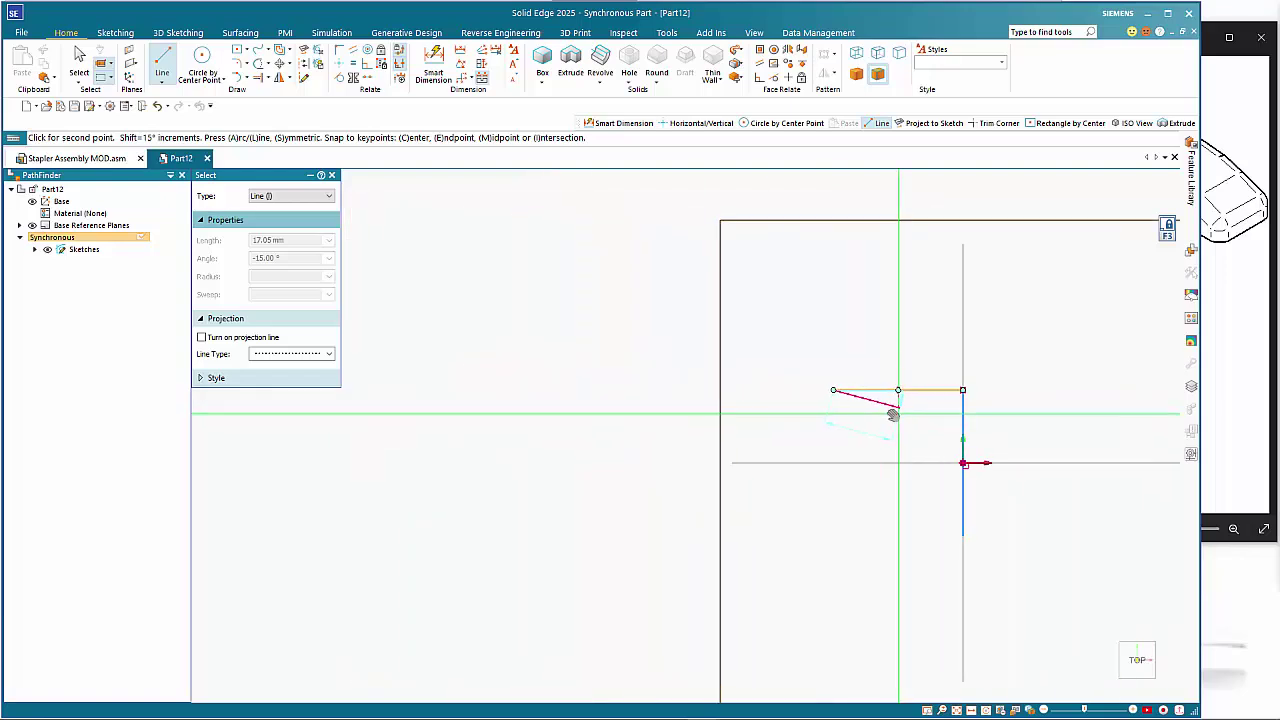
click(600, 408)
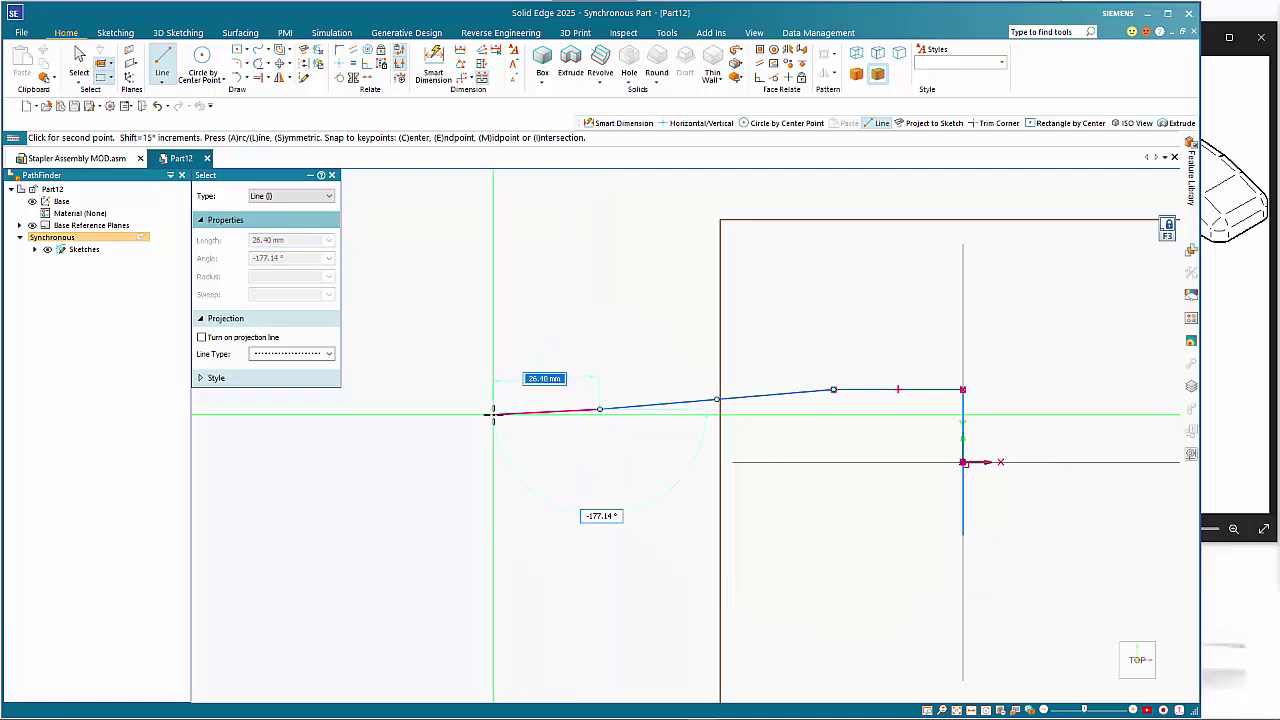
click(483, 409)
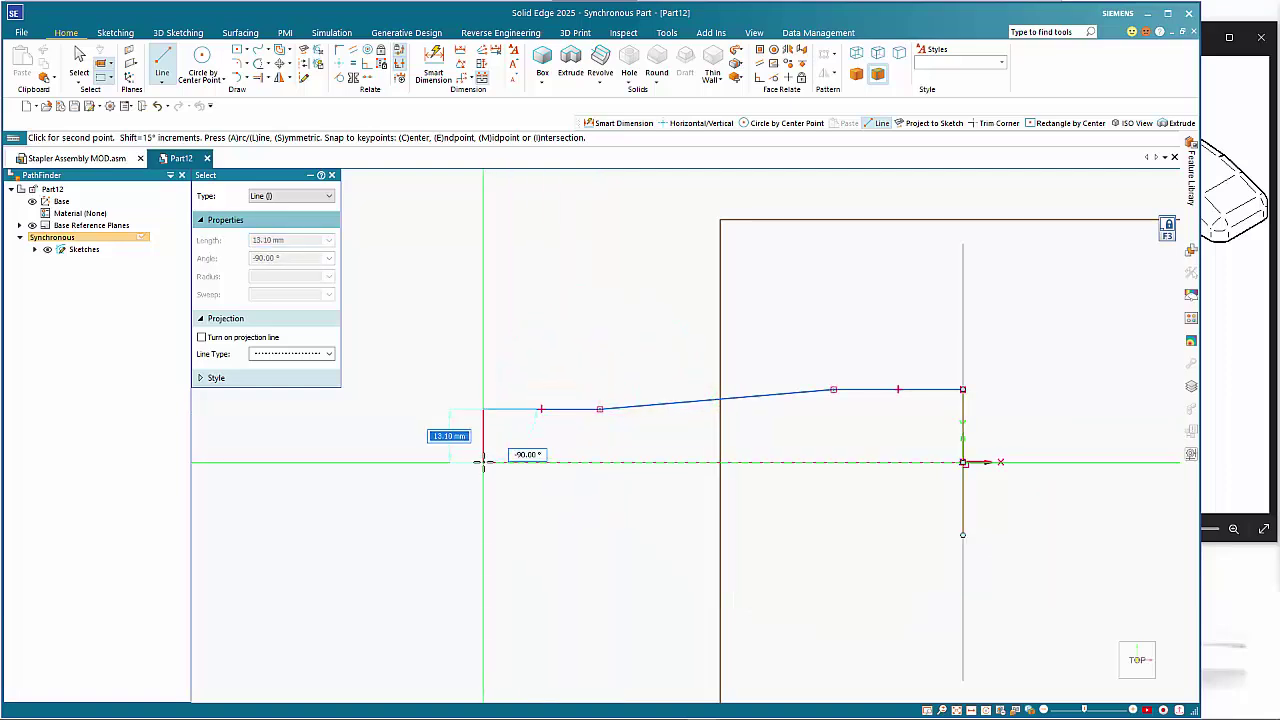
- Close the outline with a vertical narrow end and a lower edge of horizontal, sloping and horizontal lines back to the 36 mm line
click(483, 507)
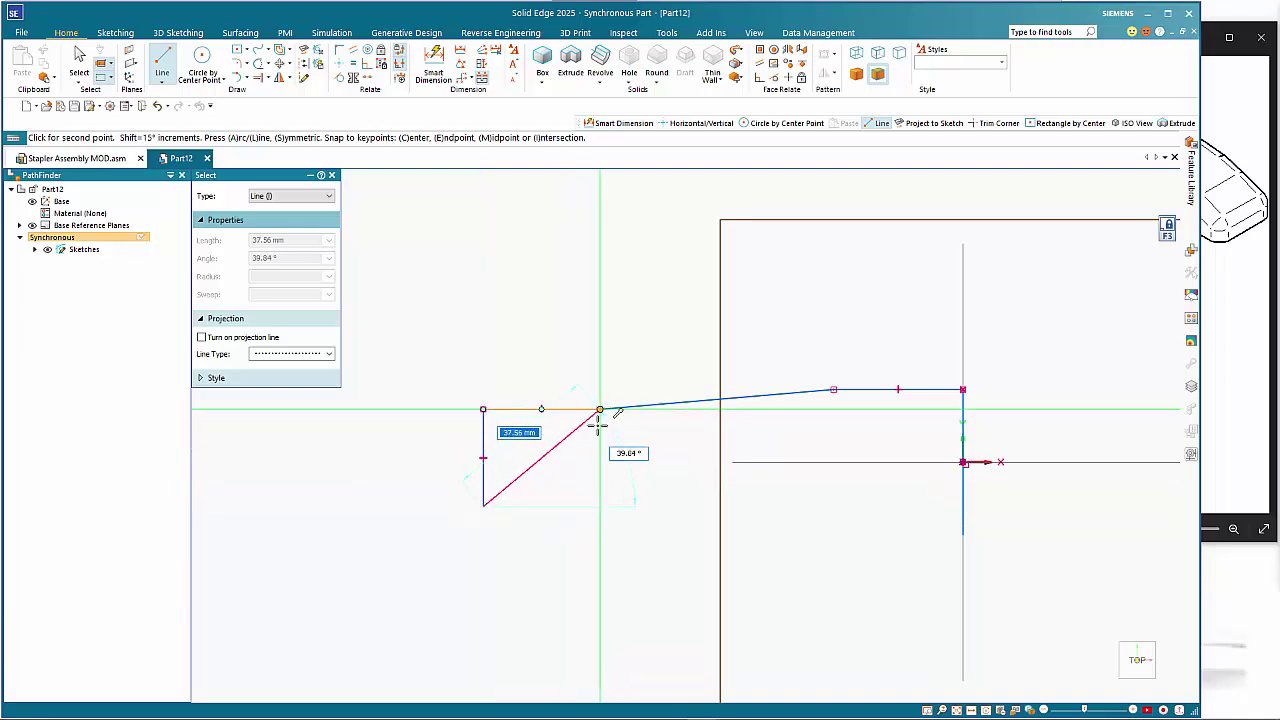
click(599, 507)
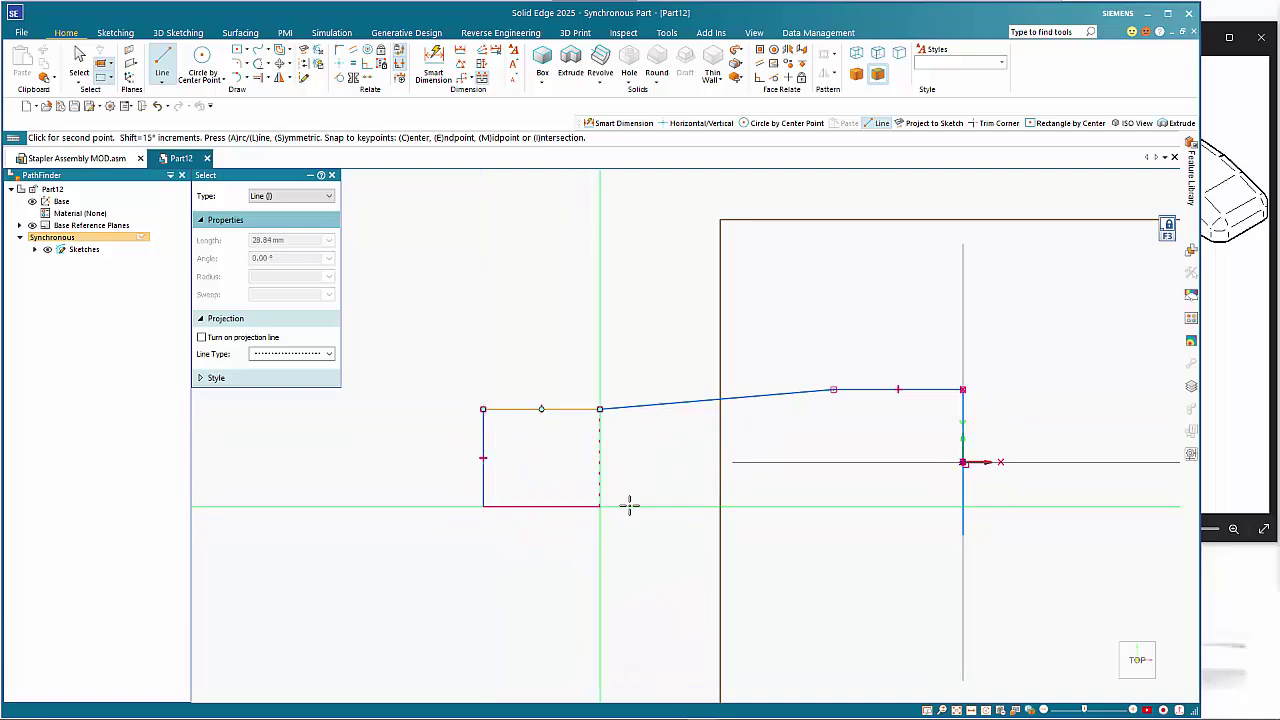
click(834, 531)
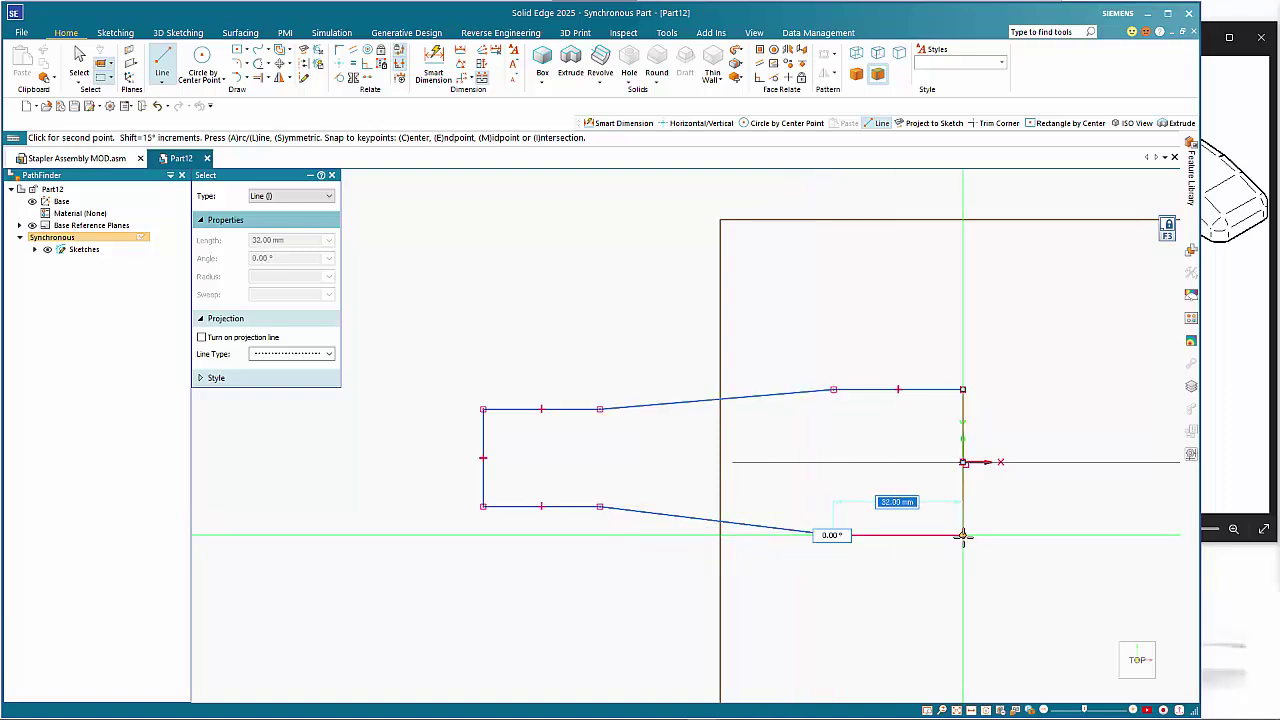
click(962, 536)
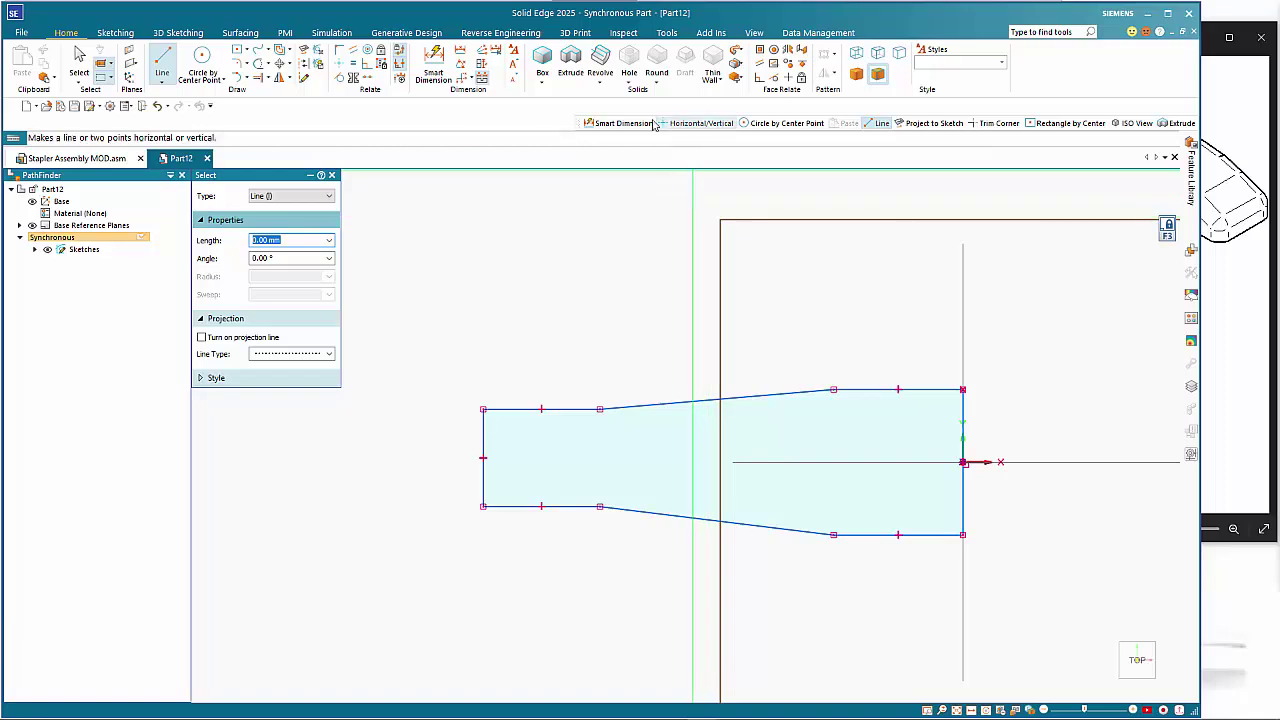
- Vertically align the upper and lower endpoints of both sloping lines, and horizontally align the narrow end's midpoint with the origin
click(341, 63)
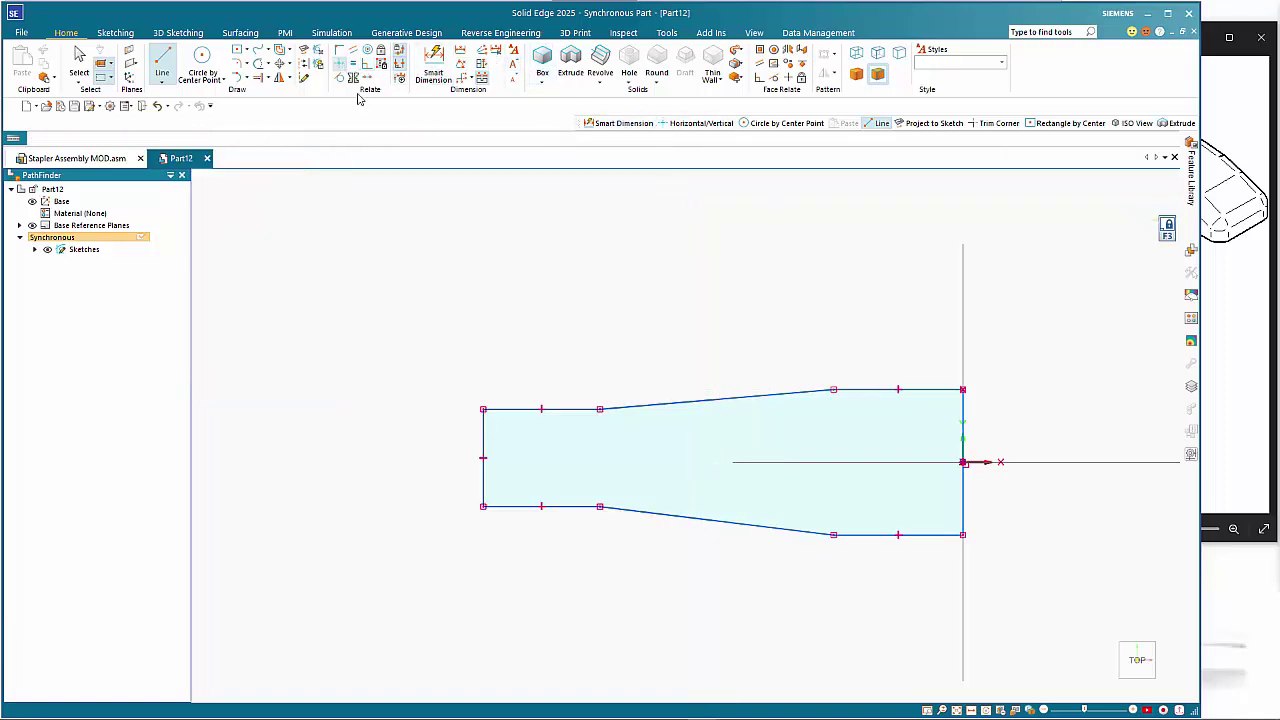
click(602, 409)
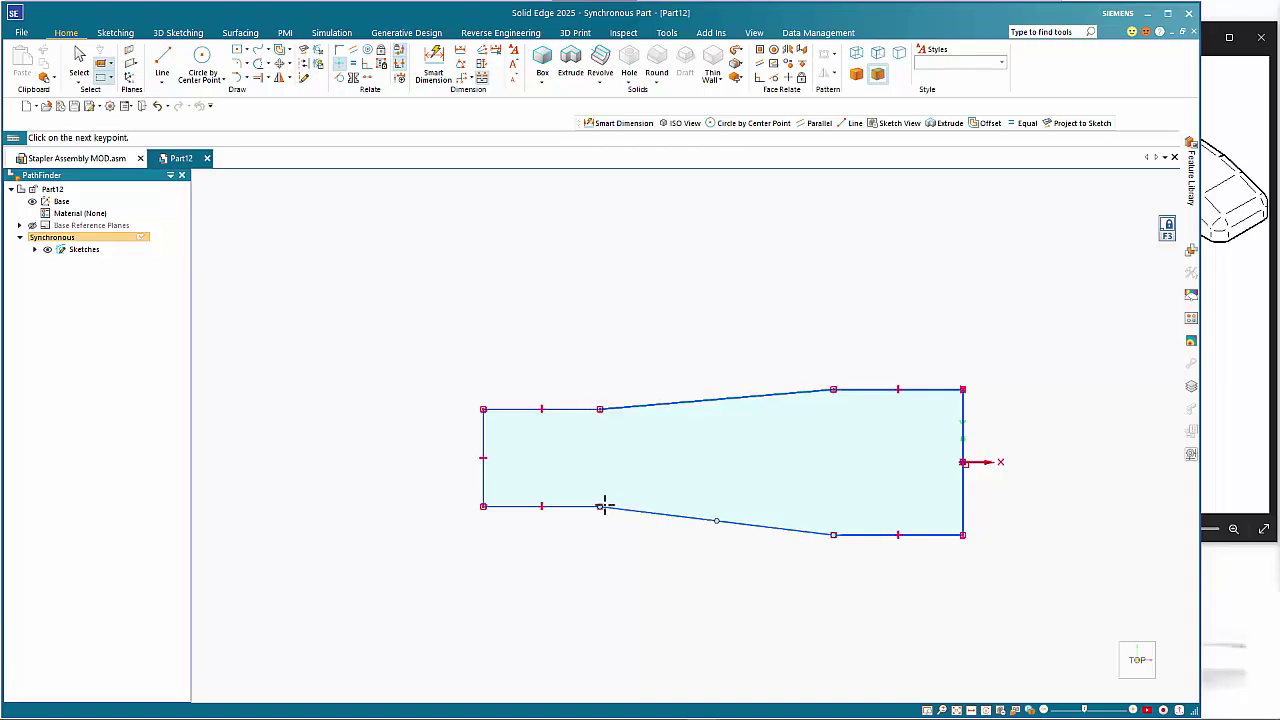
click(600, 506)
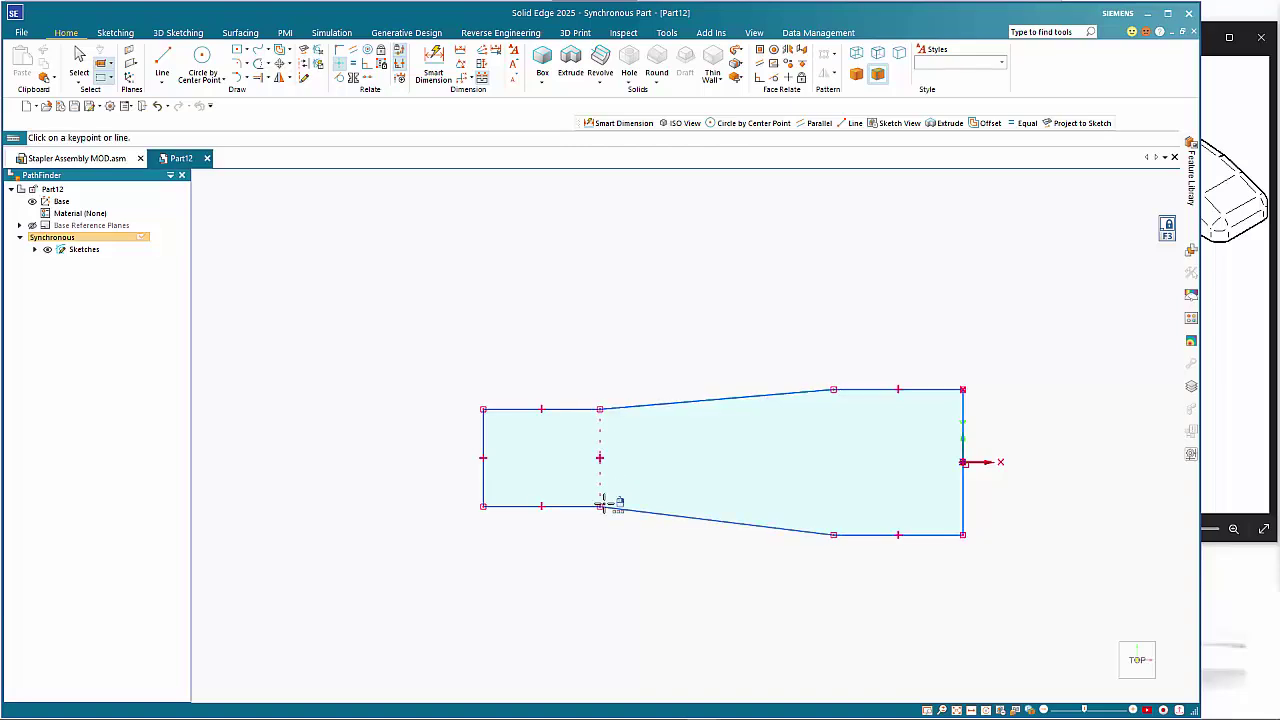
click(834, 390)
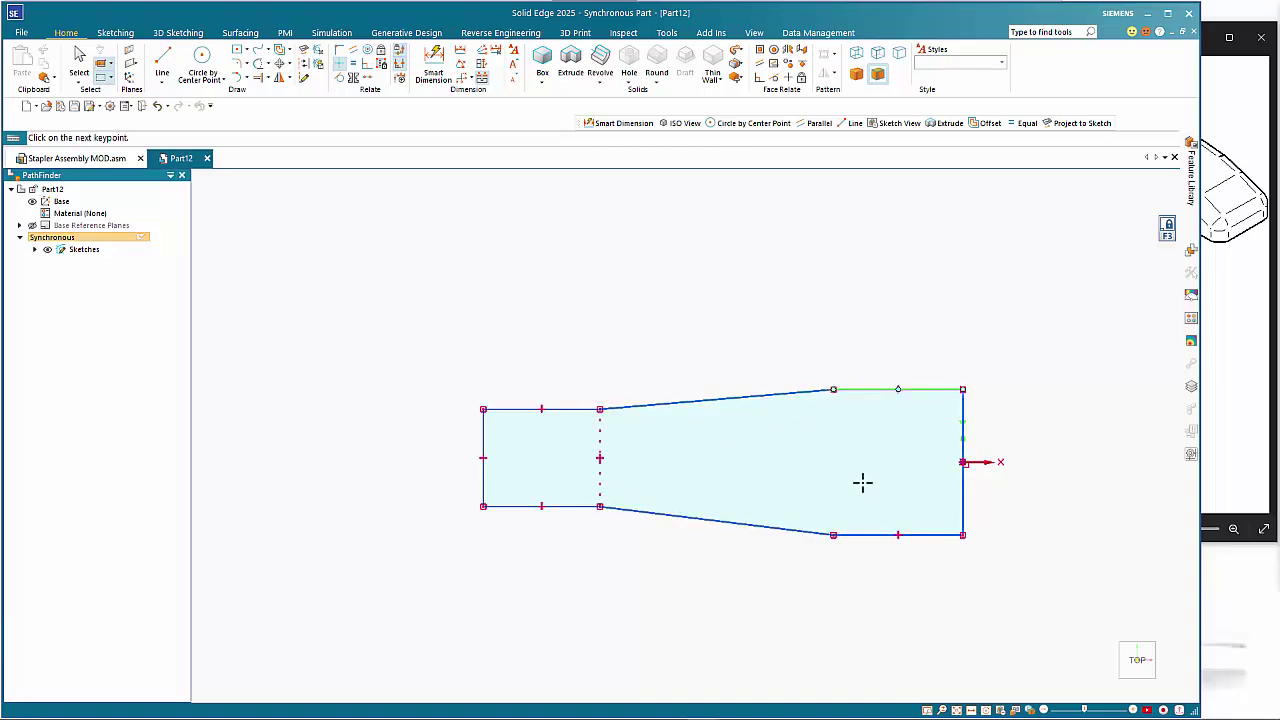
click(834, 535)
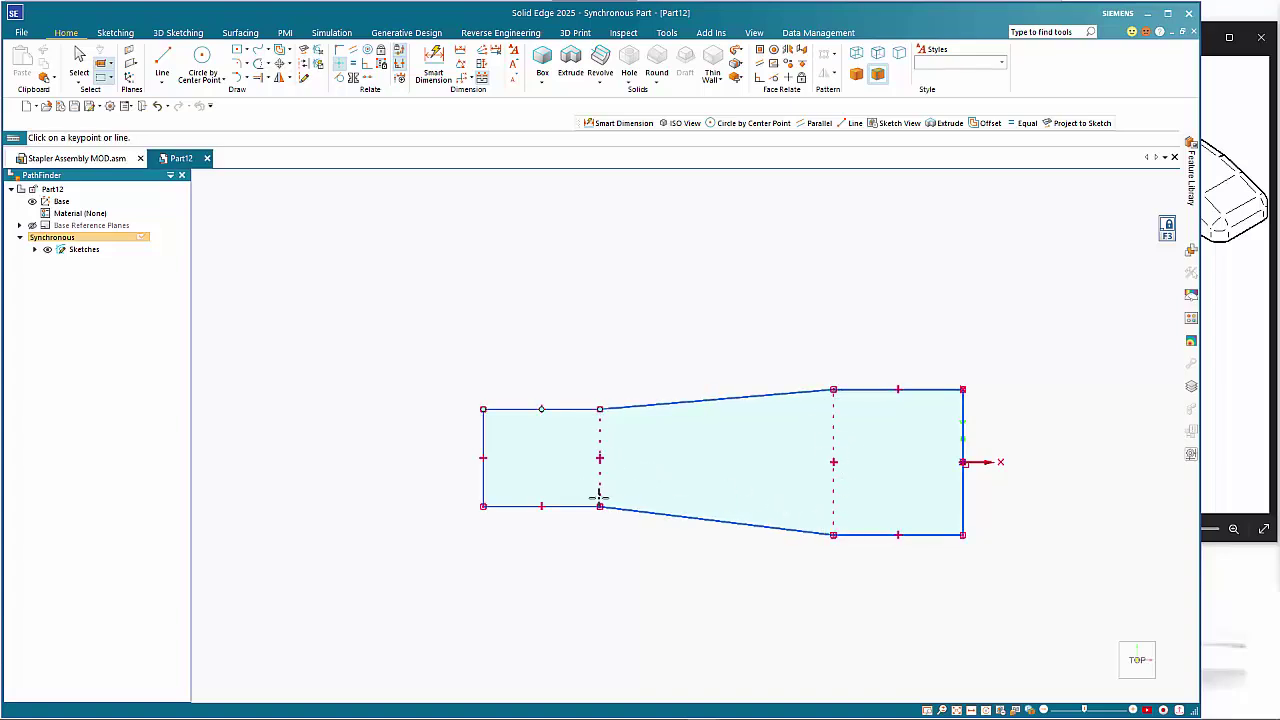
click(485, 457)
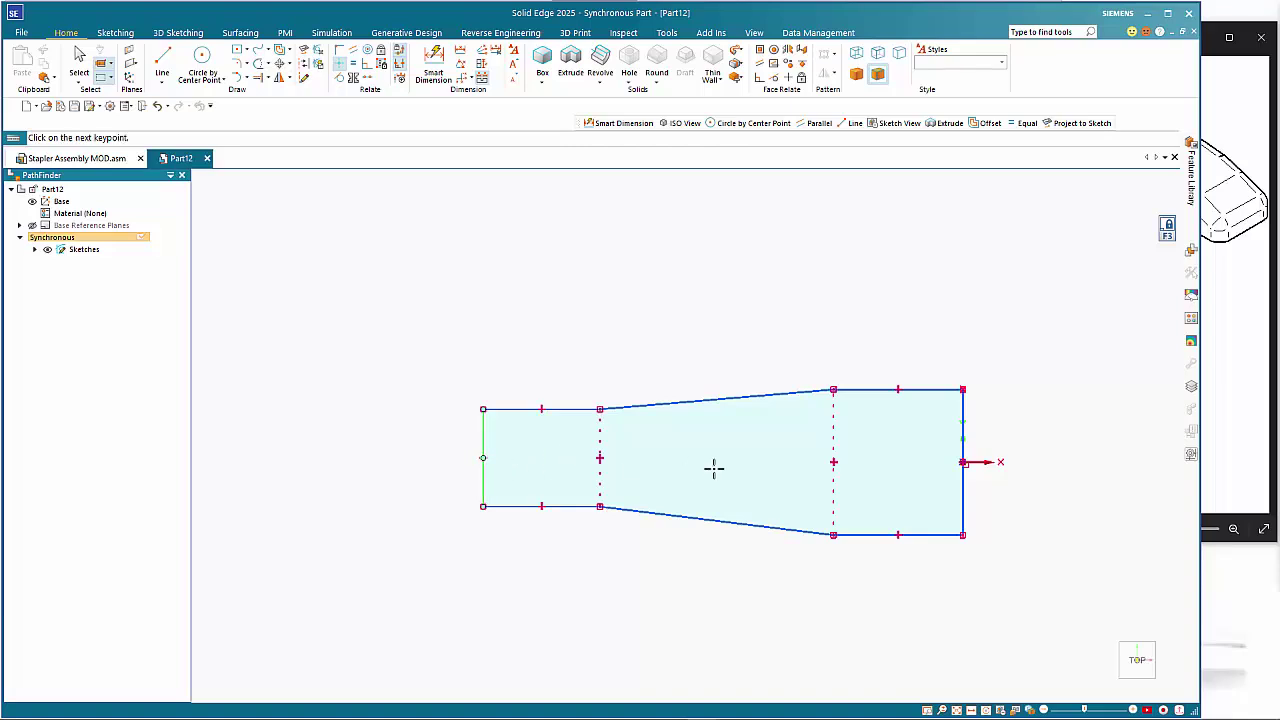
click(963, 462)
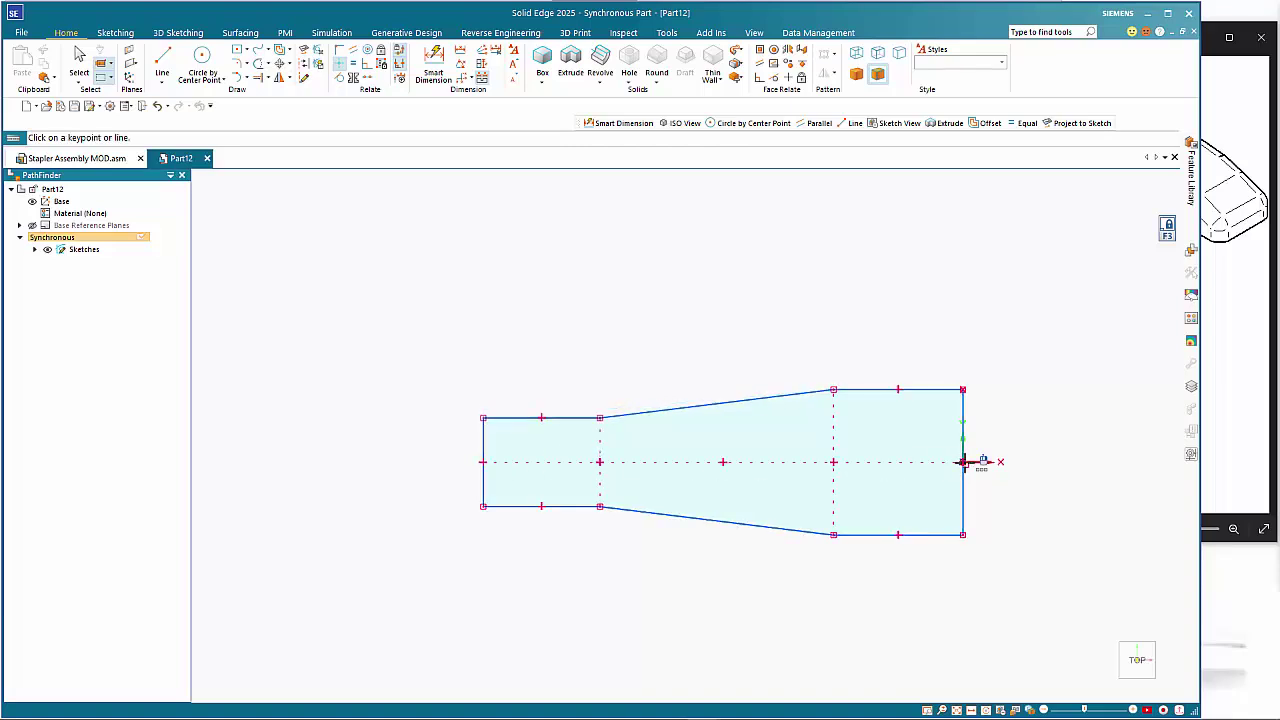
- Dimension the wide end's height and the upper 32 mm edge, and set the sloping section's horizontal length to 58 mm
click(433, 68)
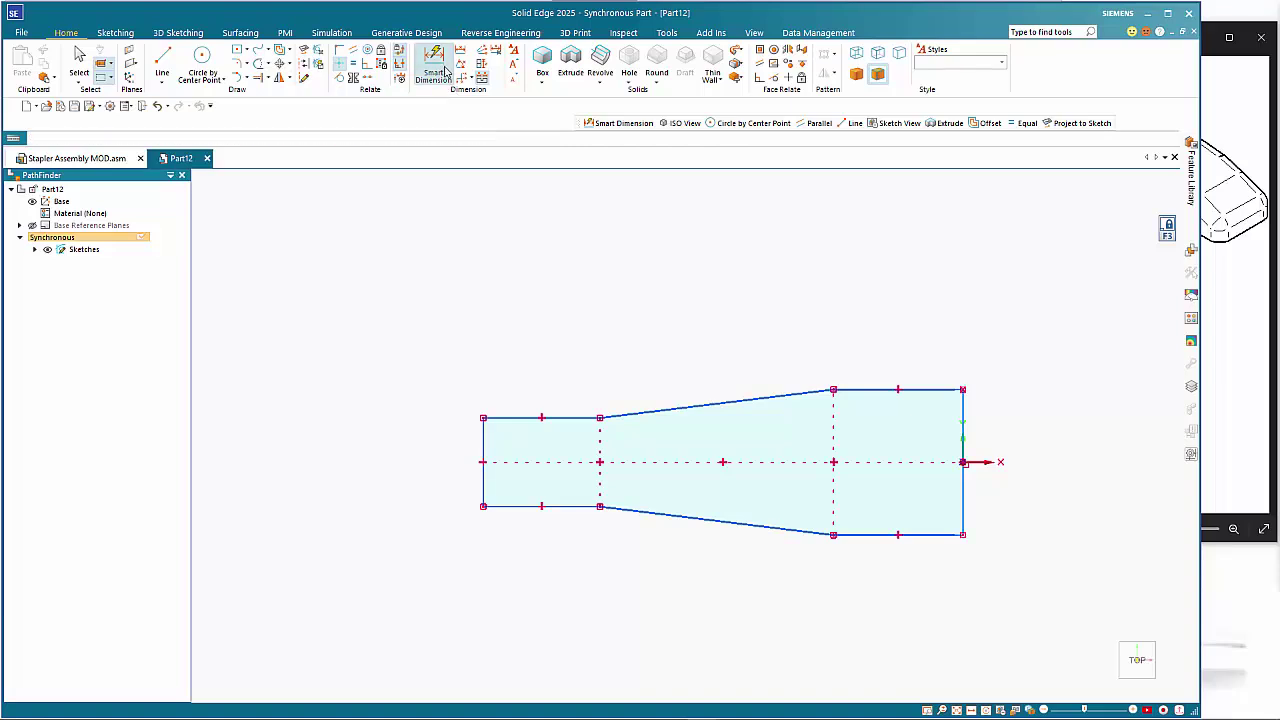
click(965, 414)
click(1064, 458)
click(933, 386)
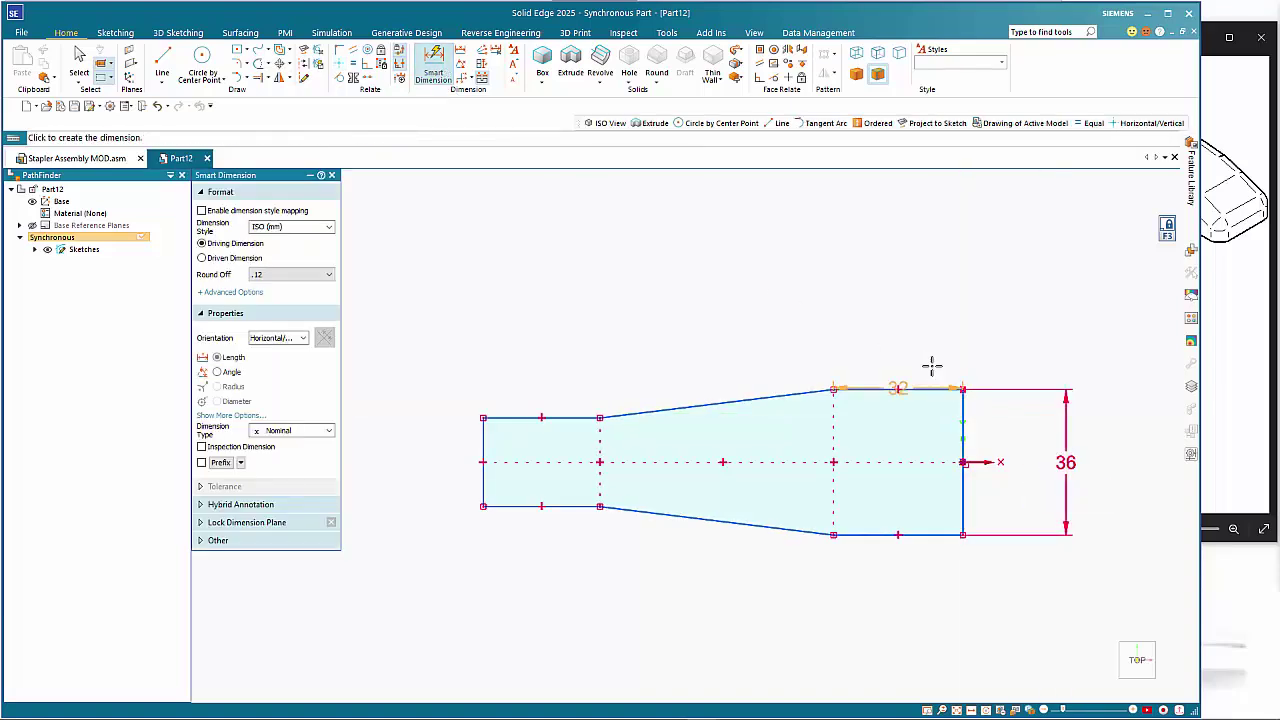
click(931, 320)
click(749, 398)
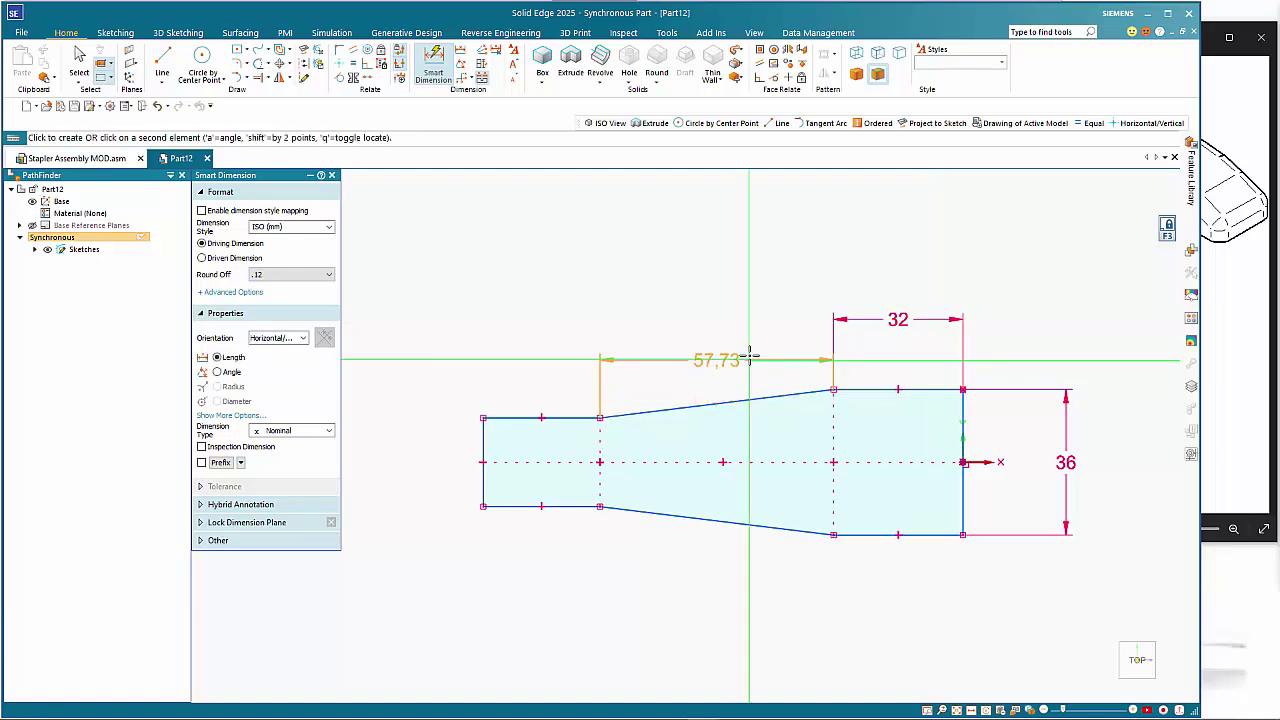
click(754, 318)
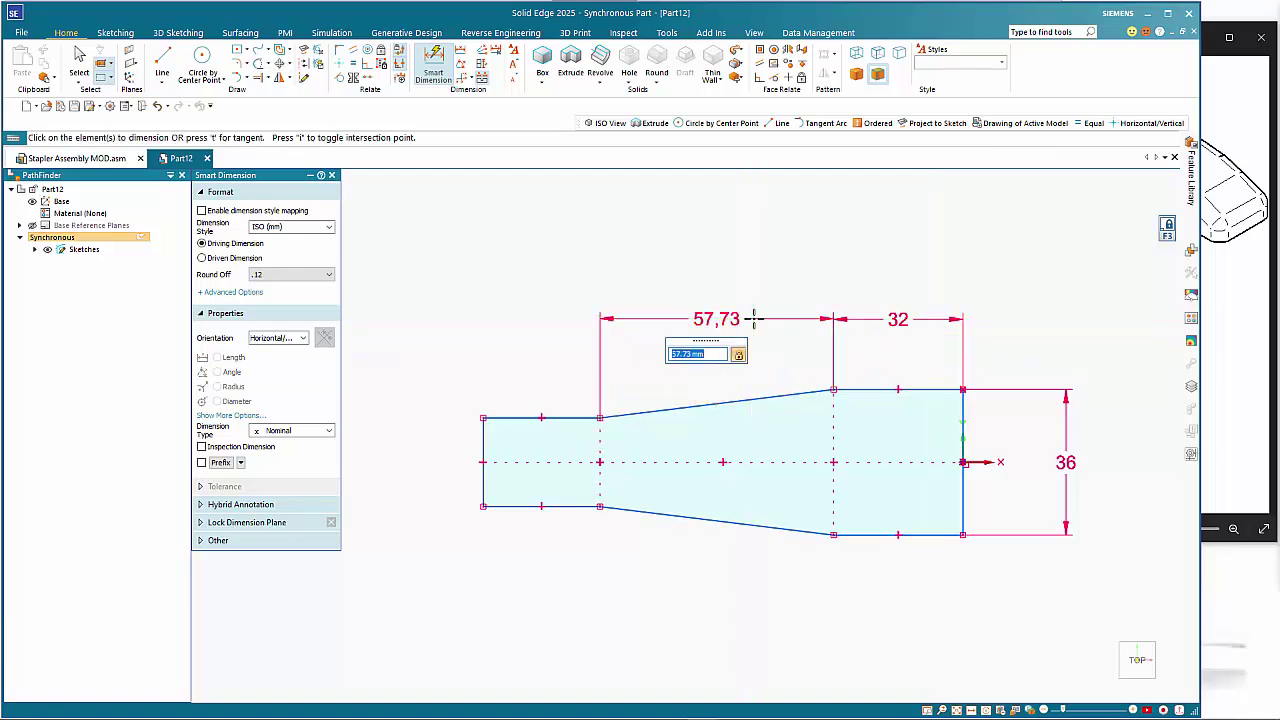
text(58)
key(Return)
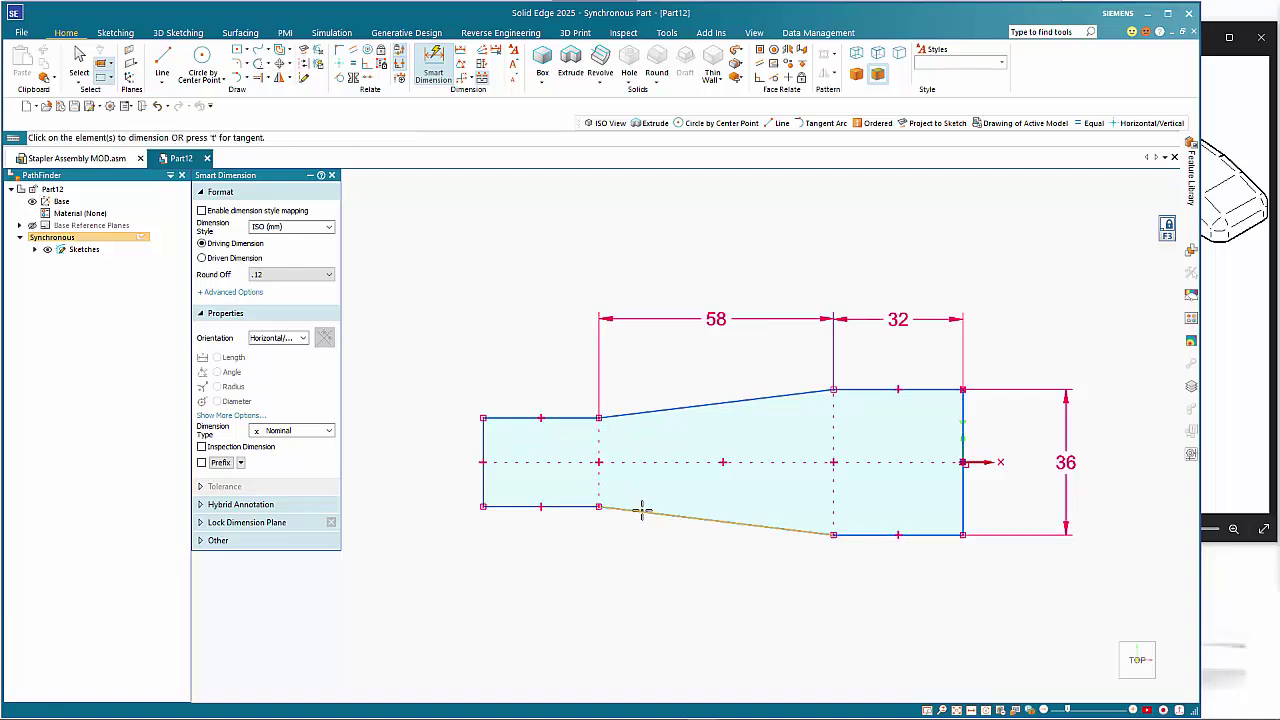
- Dimension the narrow end's height and set it to 30 mm
click(484, 483)
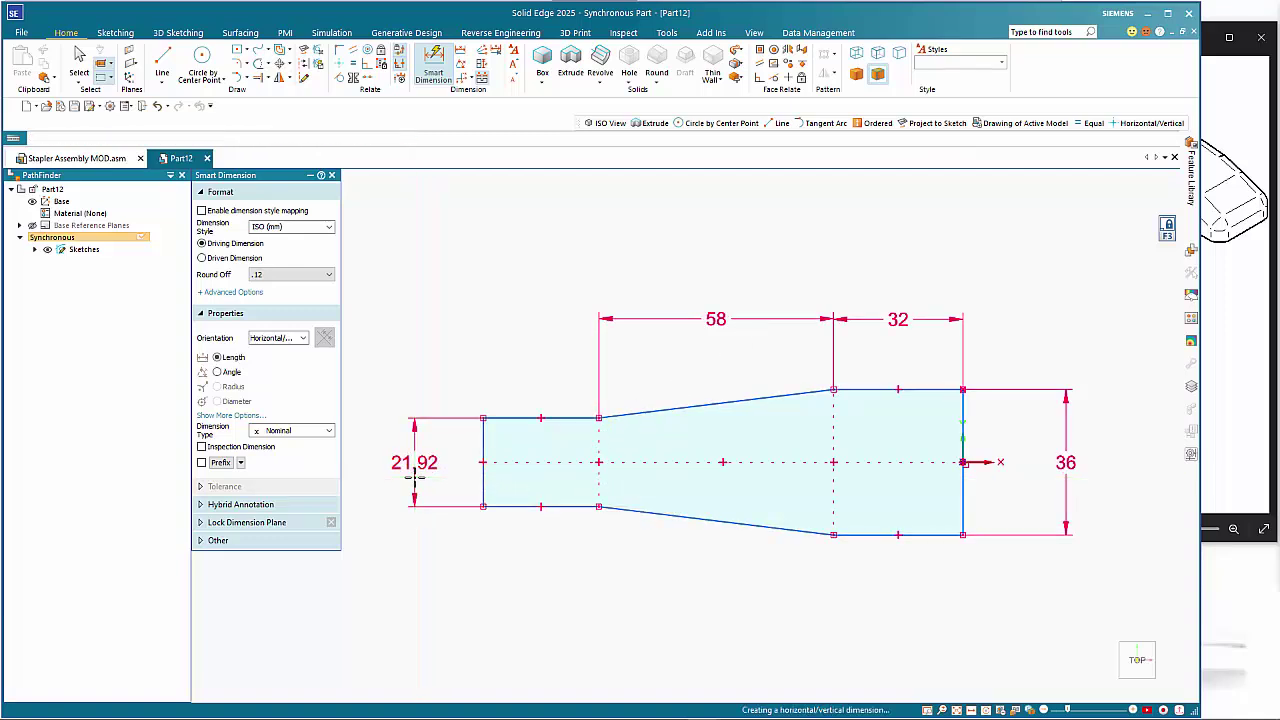
click(414, 478)
text(30)
key(Return)
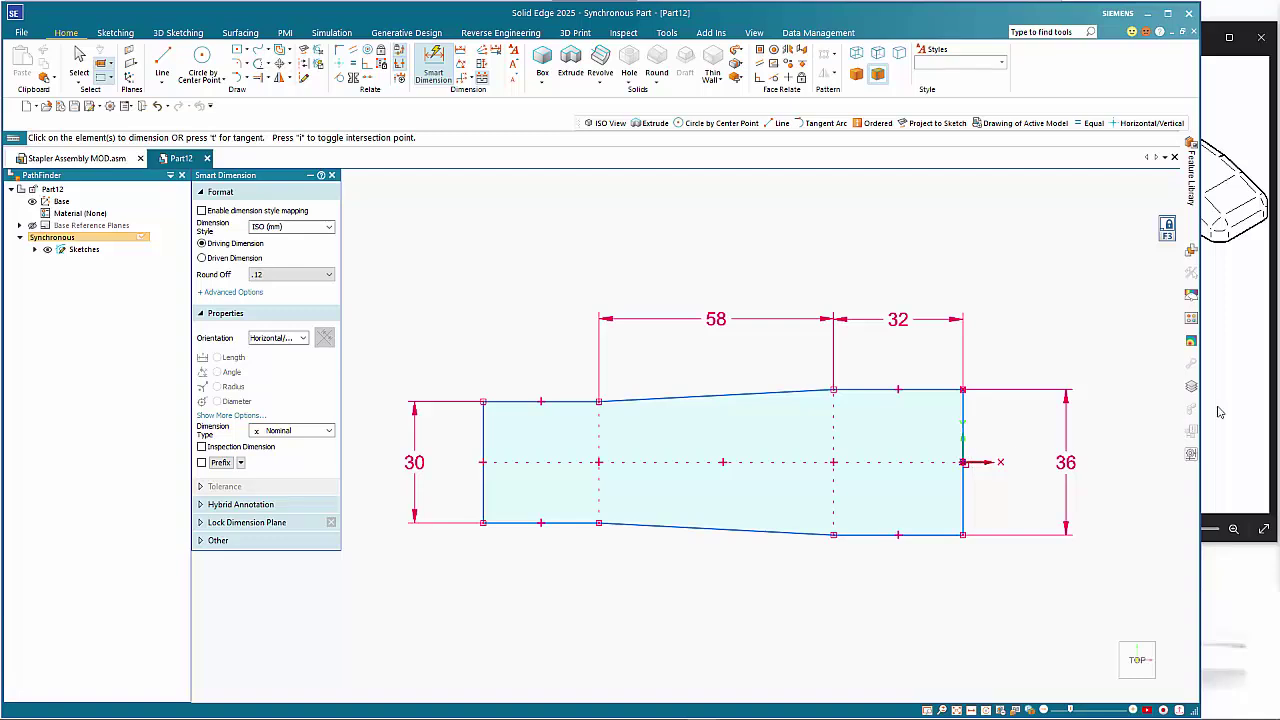
- Dimension the outline's overall length between the narrow and wide ends and set it to 155 mm
click(1248, 403)
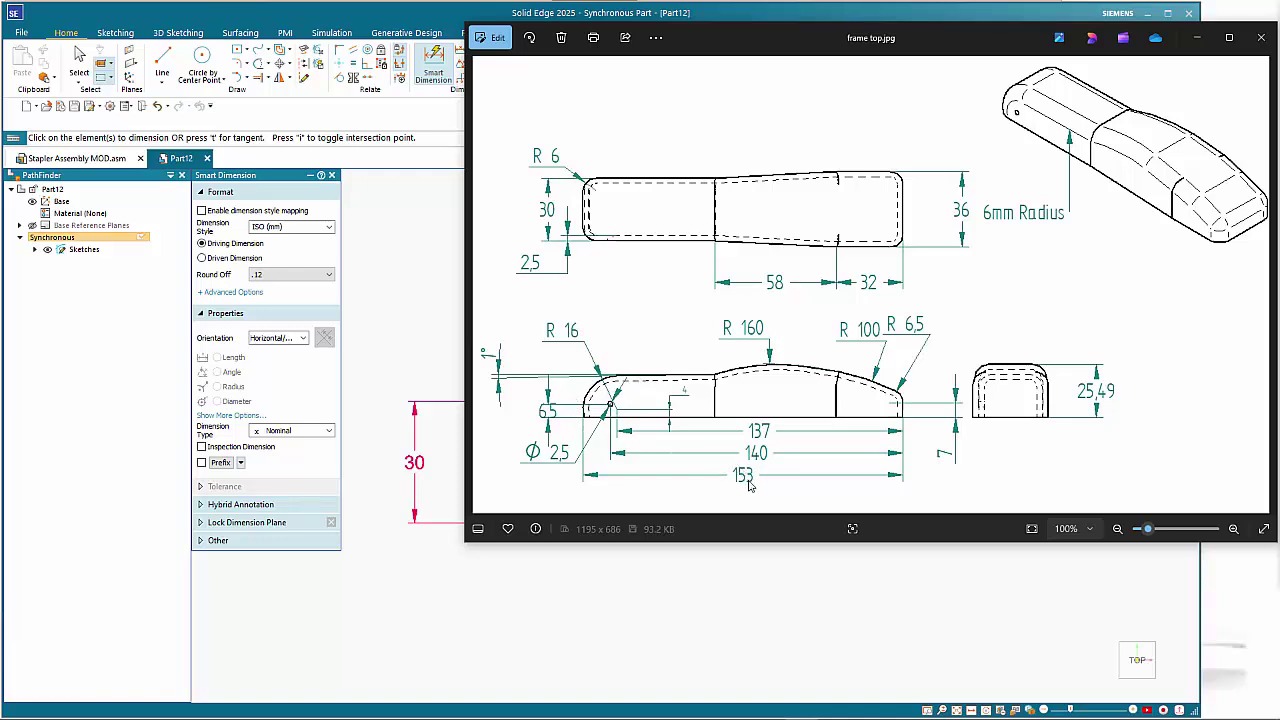
click(686, 604)
click(963, 490)
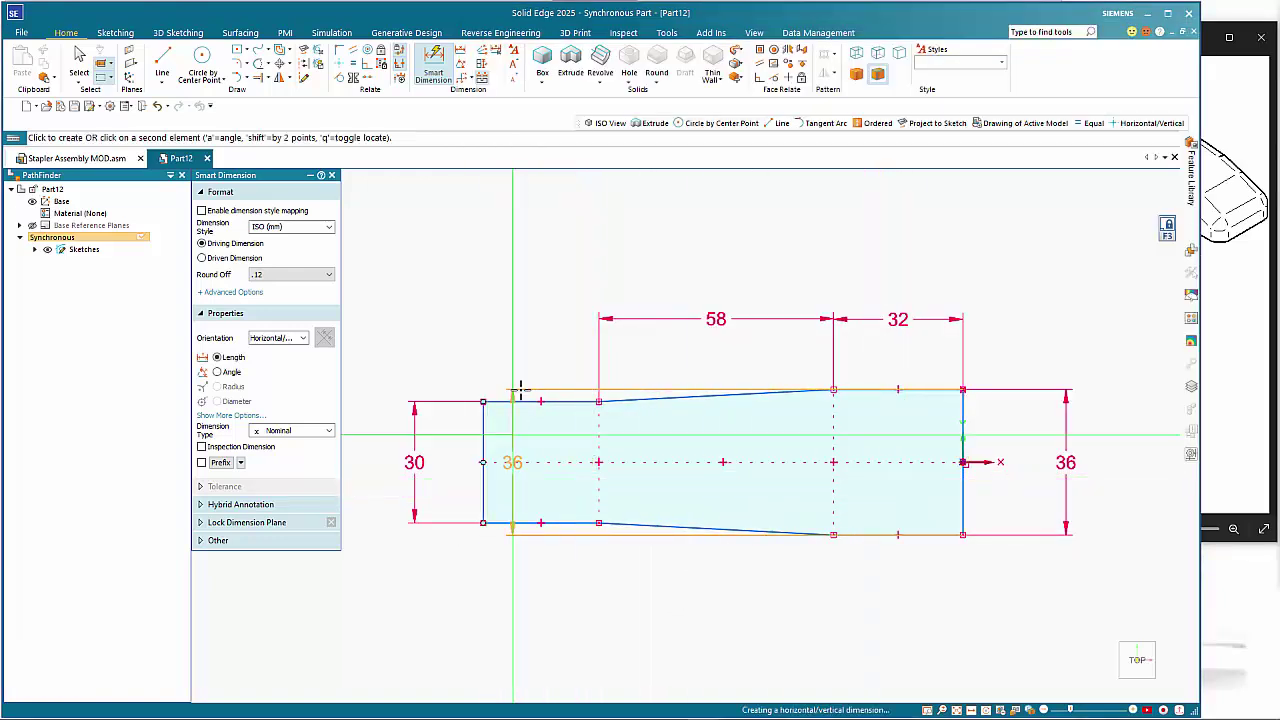
click(484, 490)
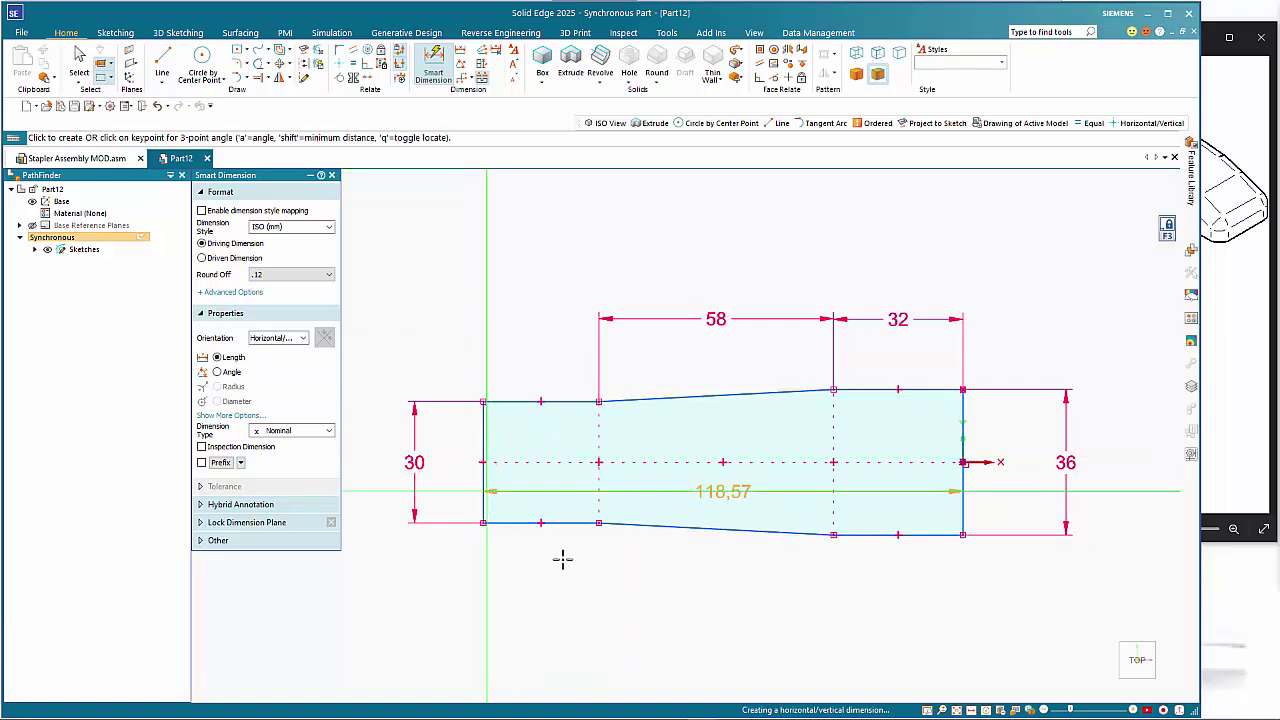
click(643, 627)
text(155)
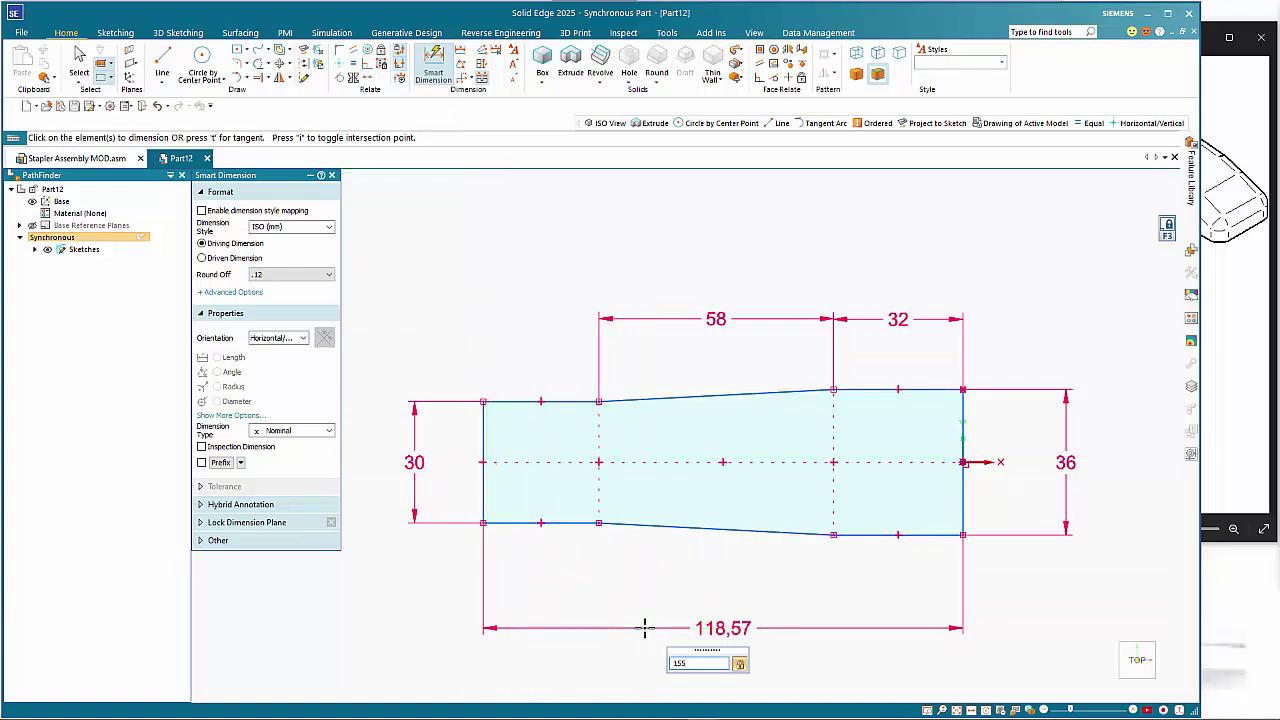
key(Return)
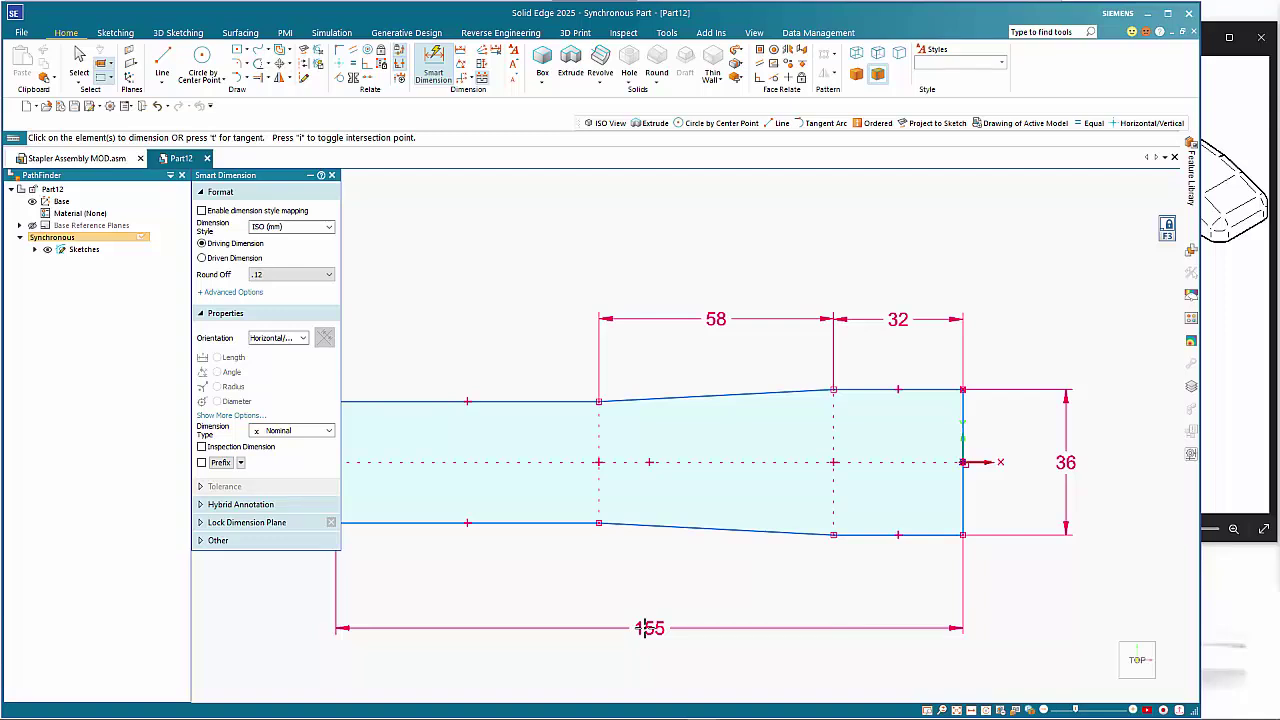
scroll(645, 627, down, 1)
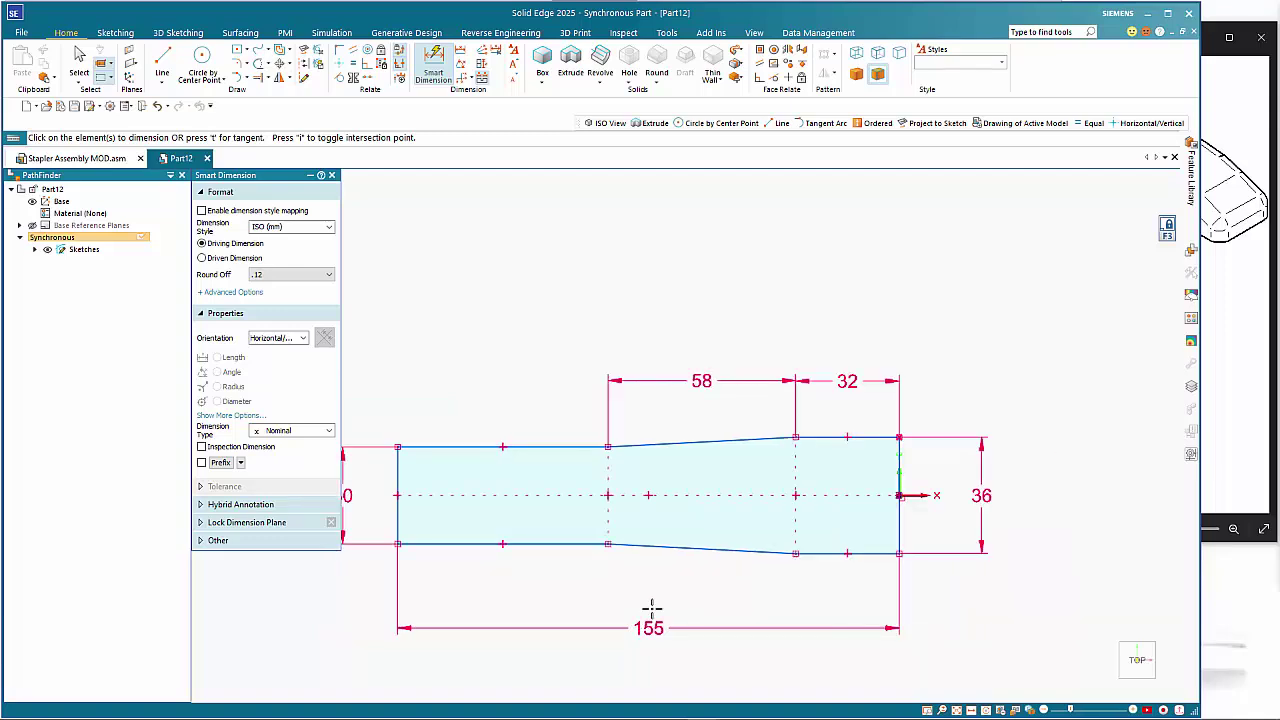
- Unlock the sketch plane and extrude the closed outline region 26 mm upward
click(1167, 228)
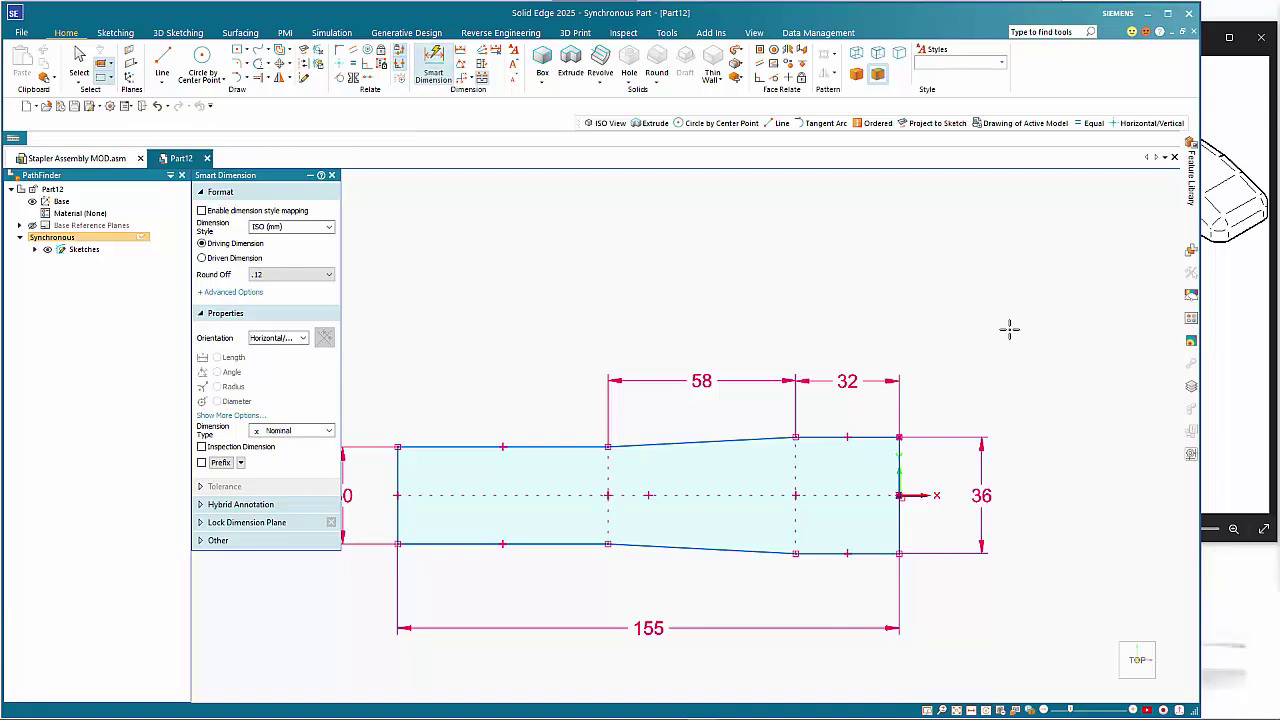
mouse_move(1010, 331)
middle_down()
mouse_move(897, 223)
mouse_move(955, 251)
mouse_move(971, 223)
middle_up()
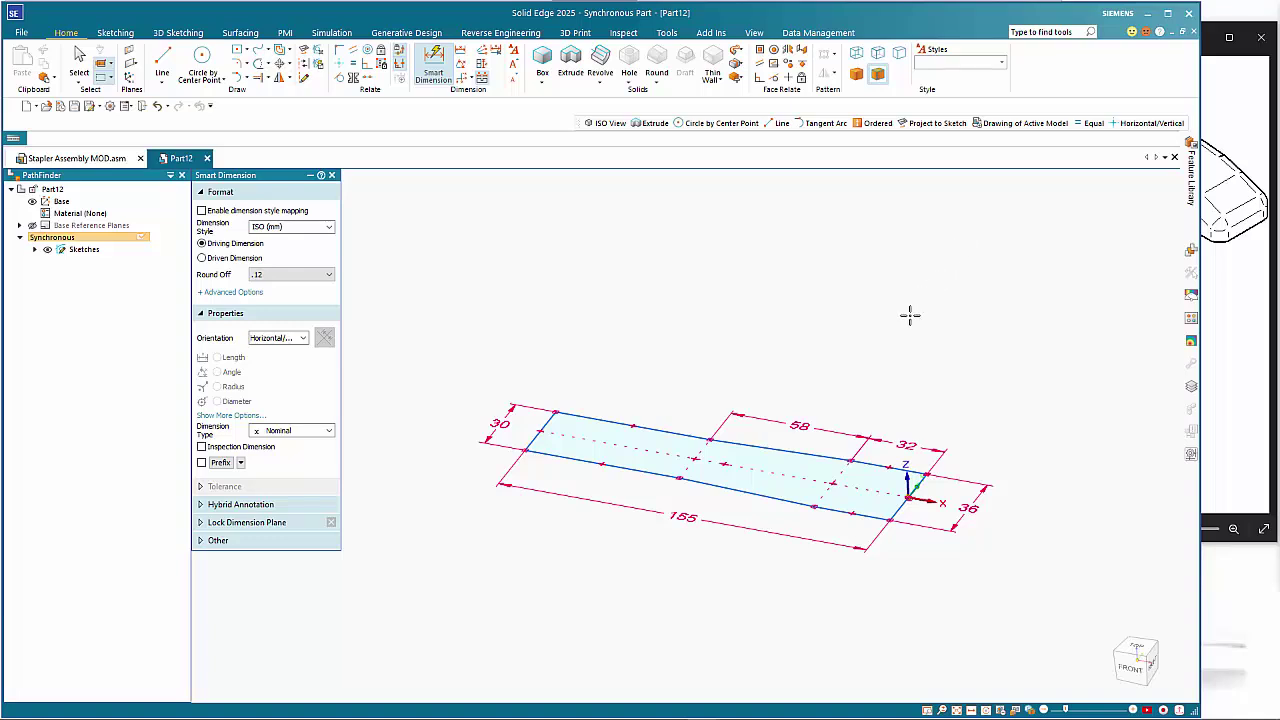
key(Escape)
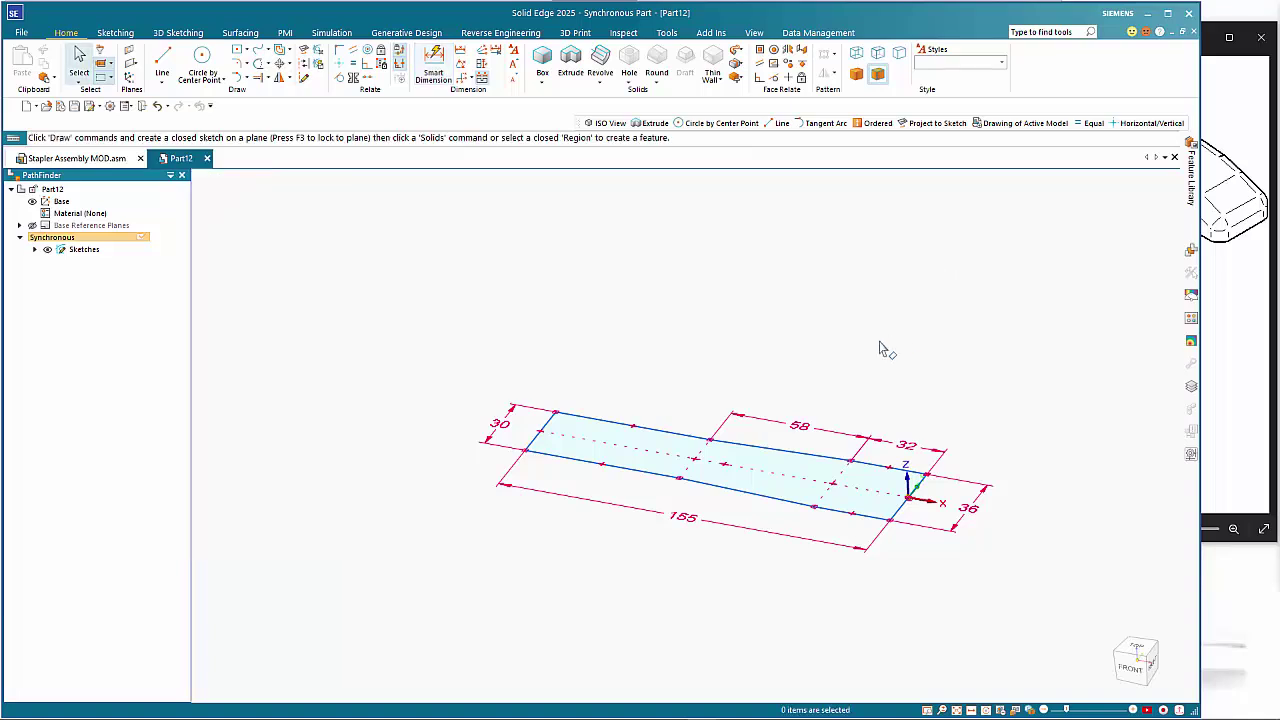
click(1242, 404)
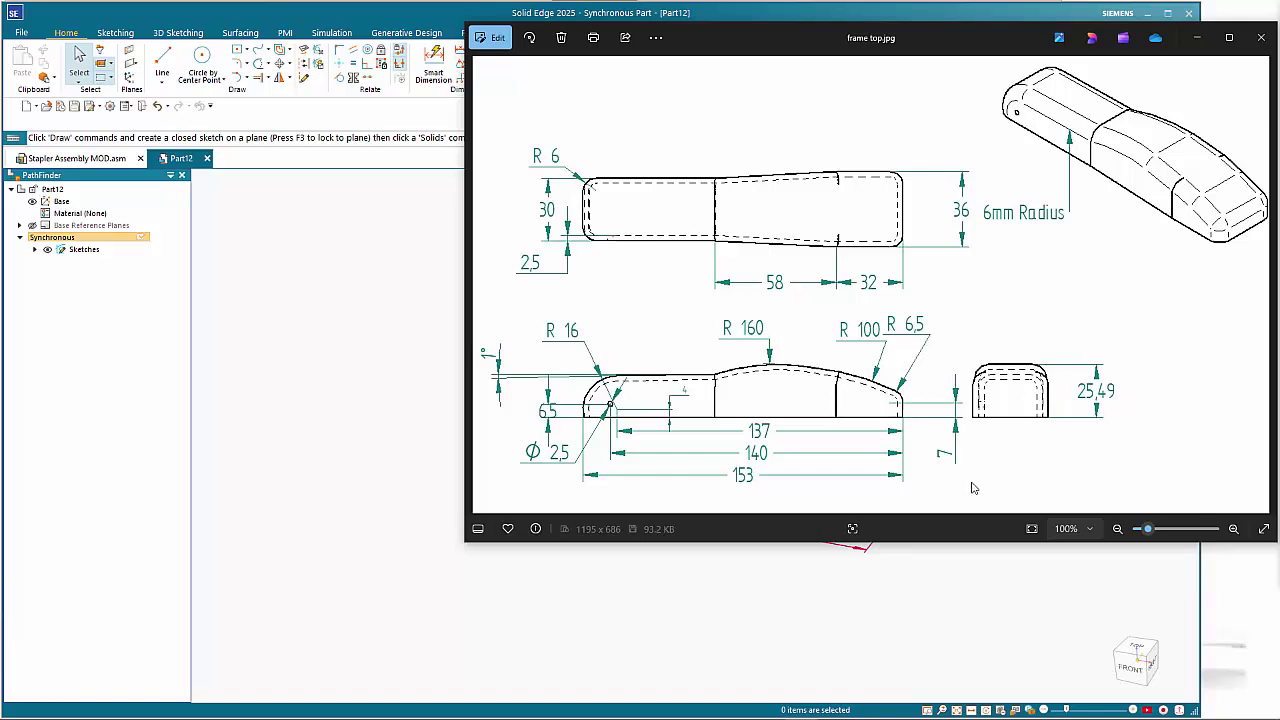
click(846, 601)
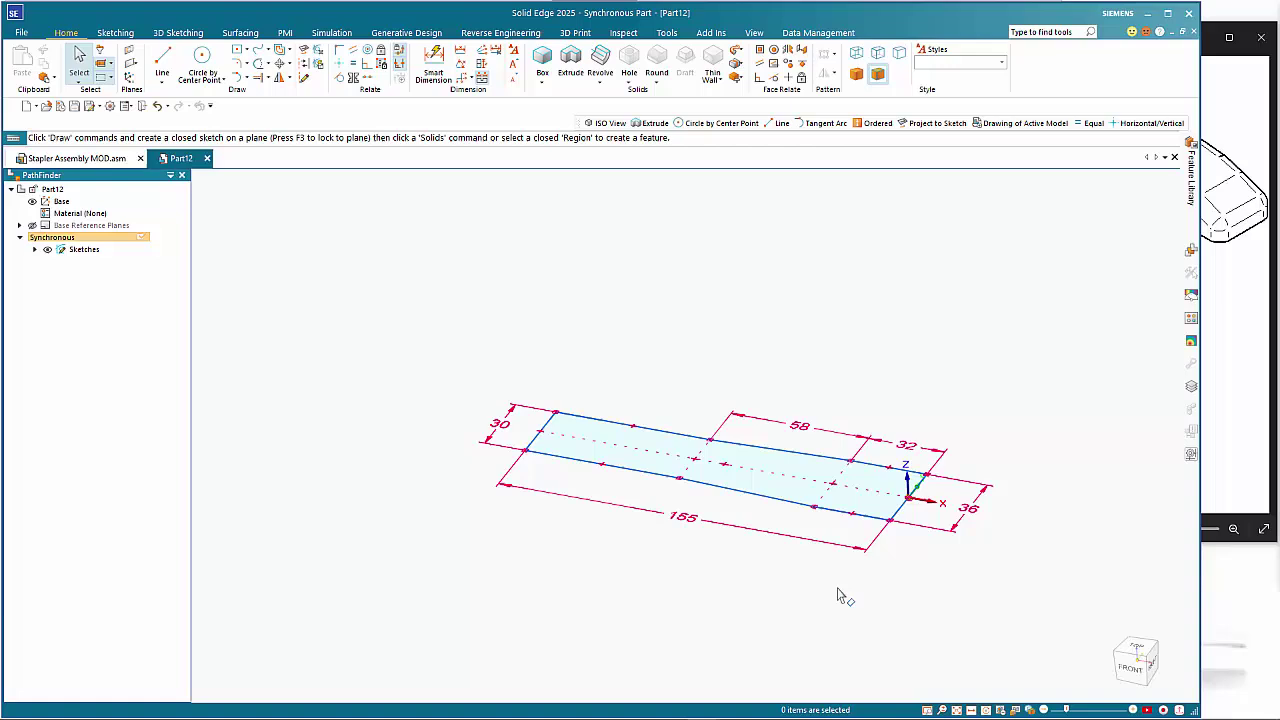
click(748, 477)
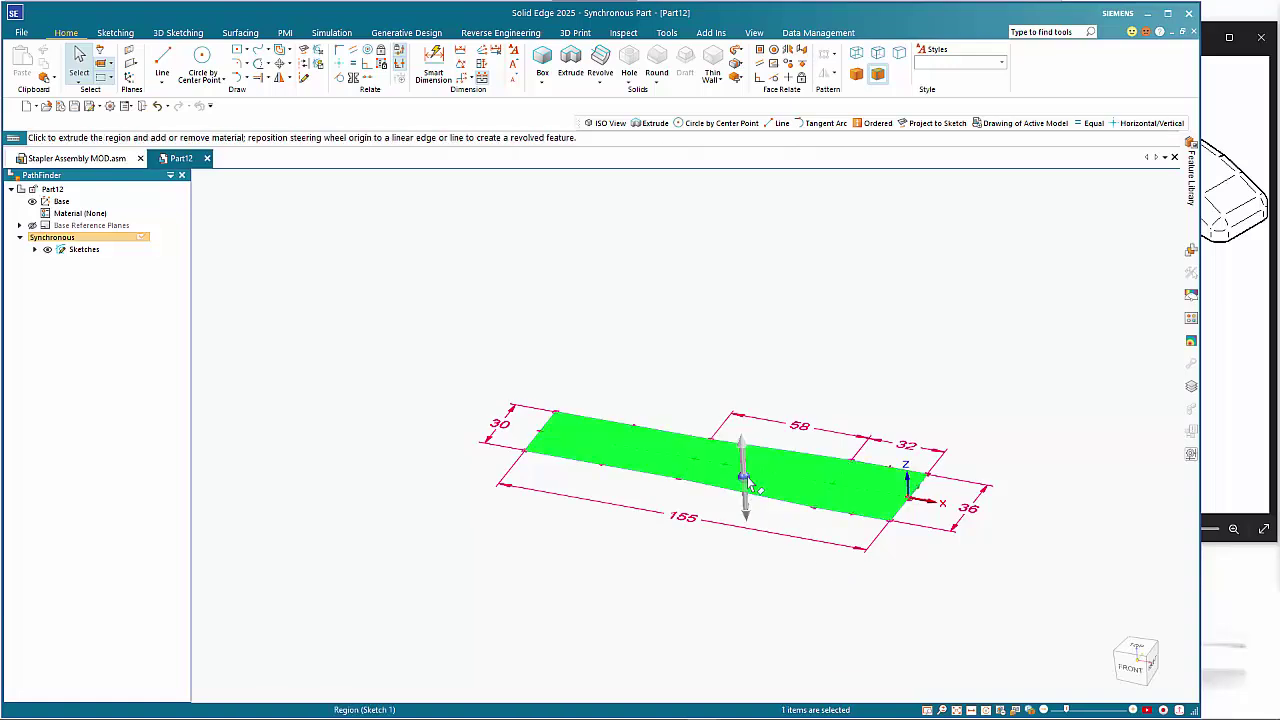
click(743, 462)
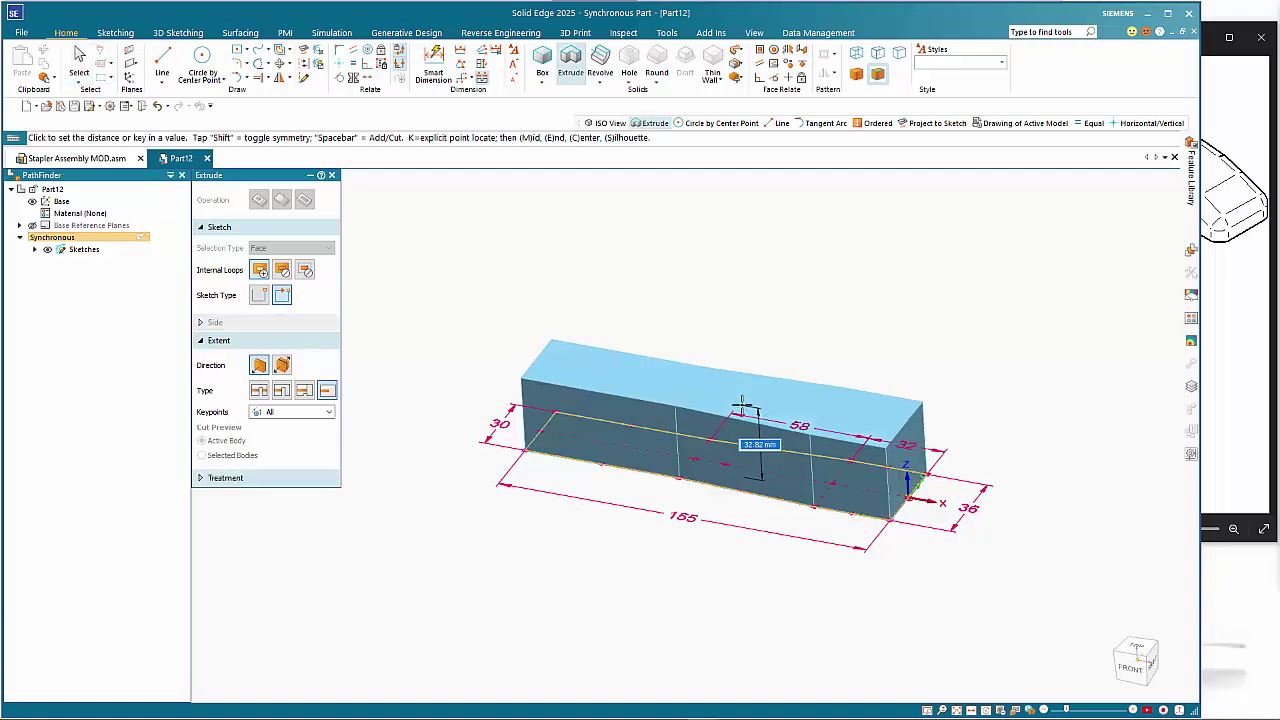
text(26)
key(Return)
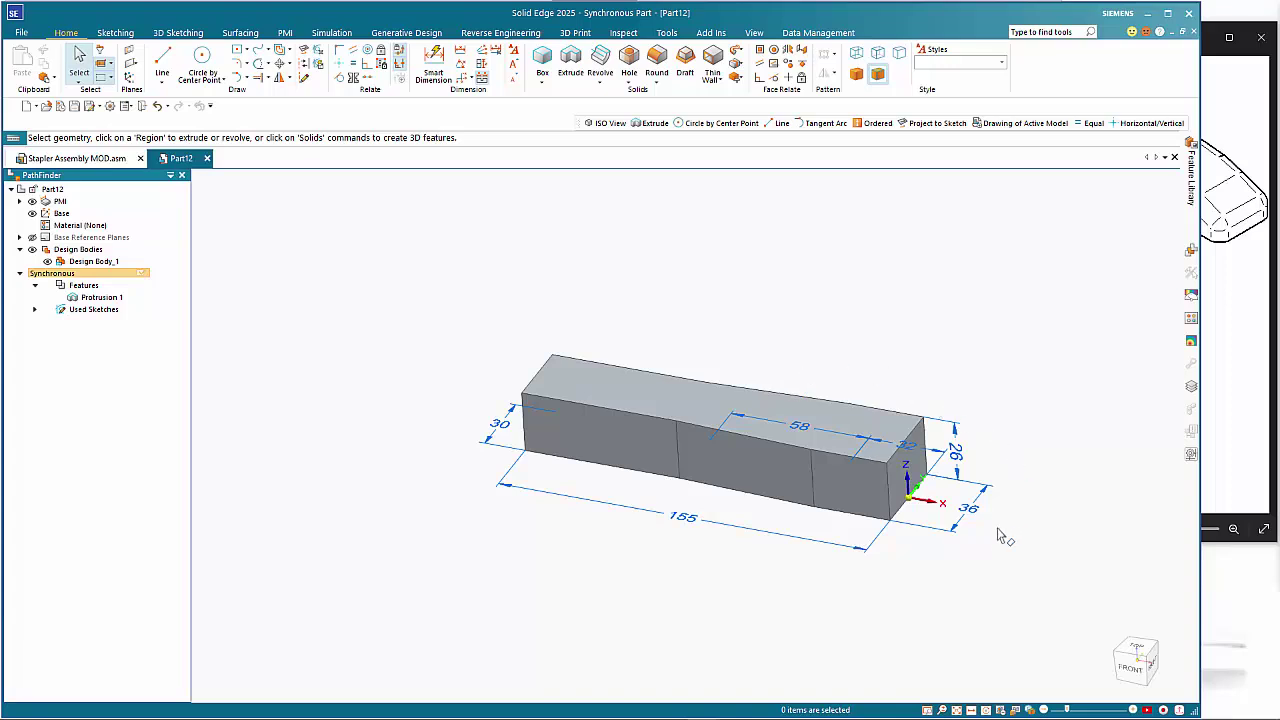
- Lock sketching to the front plane through the origin and draw a 7 mm vertical line up from the origin along the wide end
click(1258, 395)
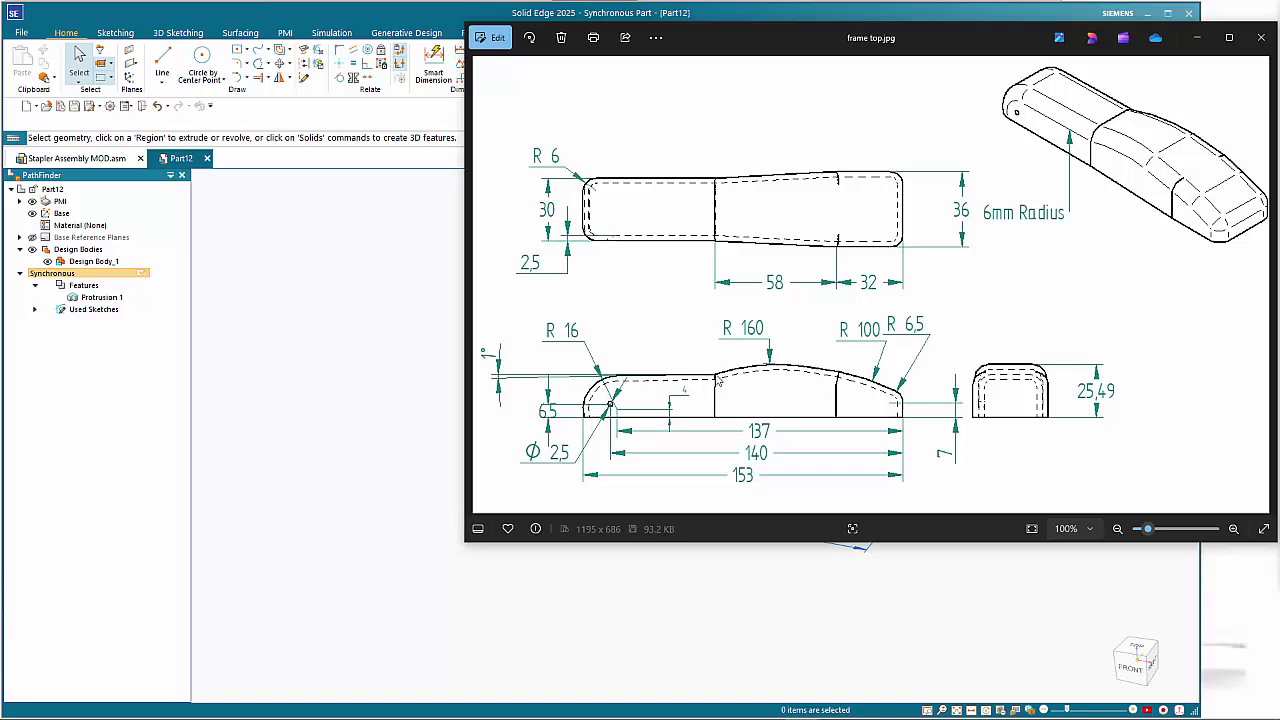
click(407, 448)
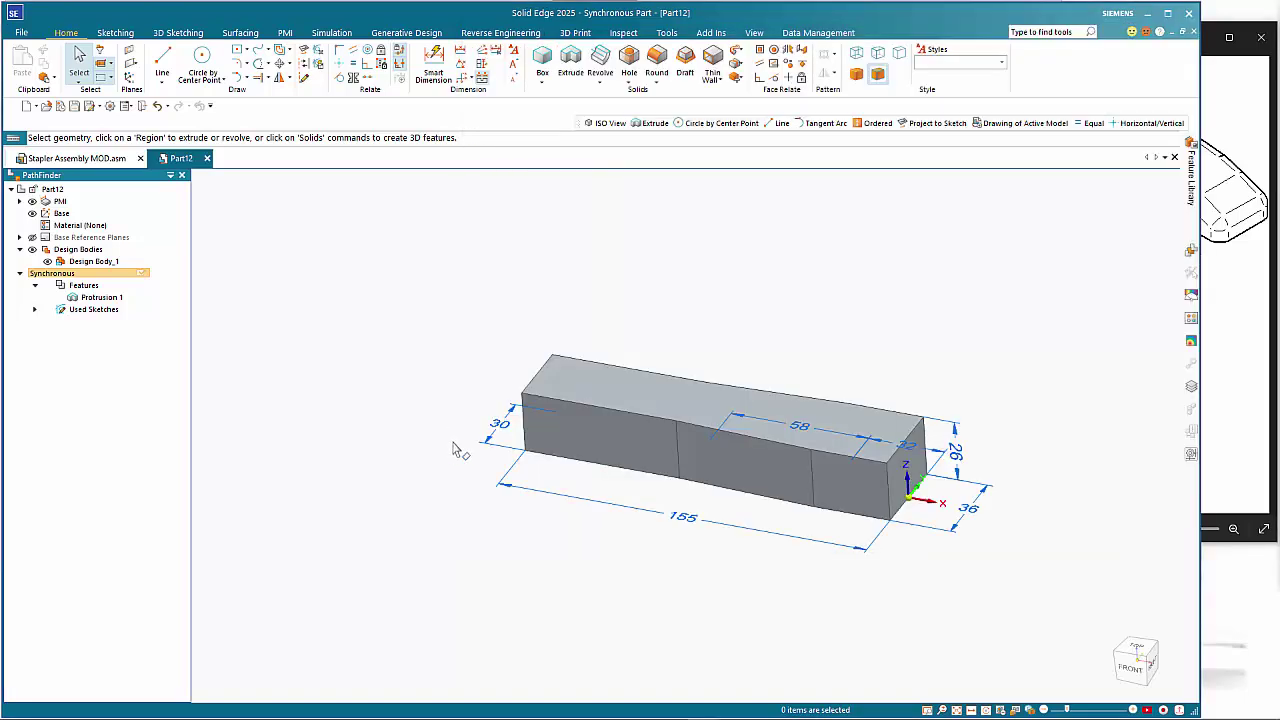
click(168, 62)
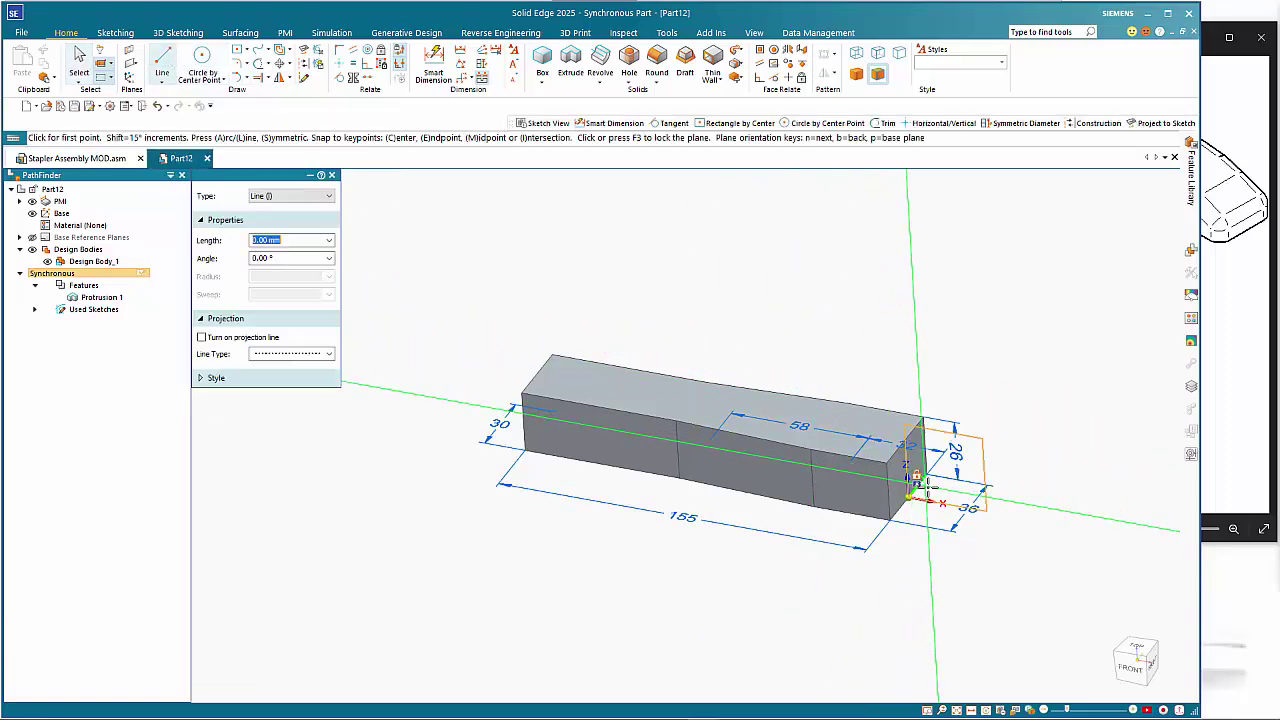
key(F3)
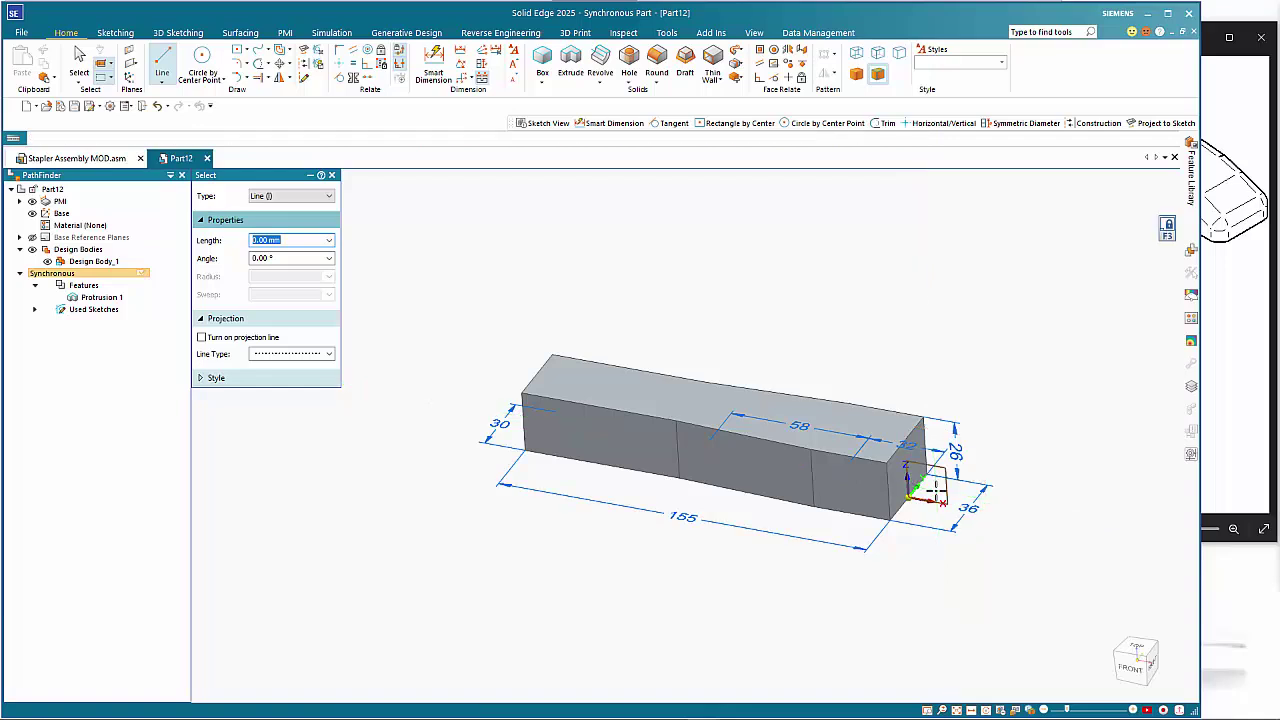
key(ctrl+h)
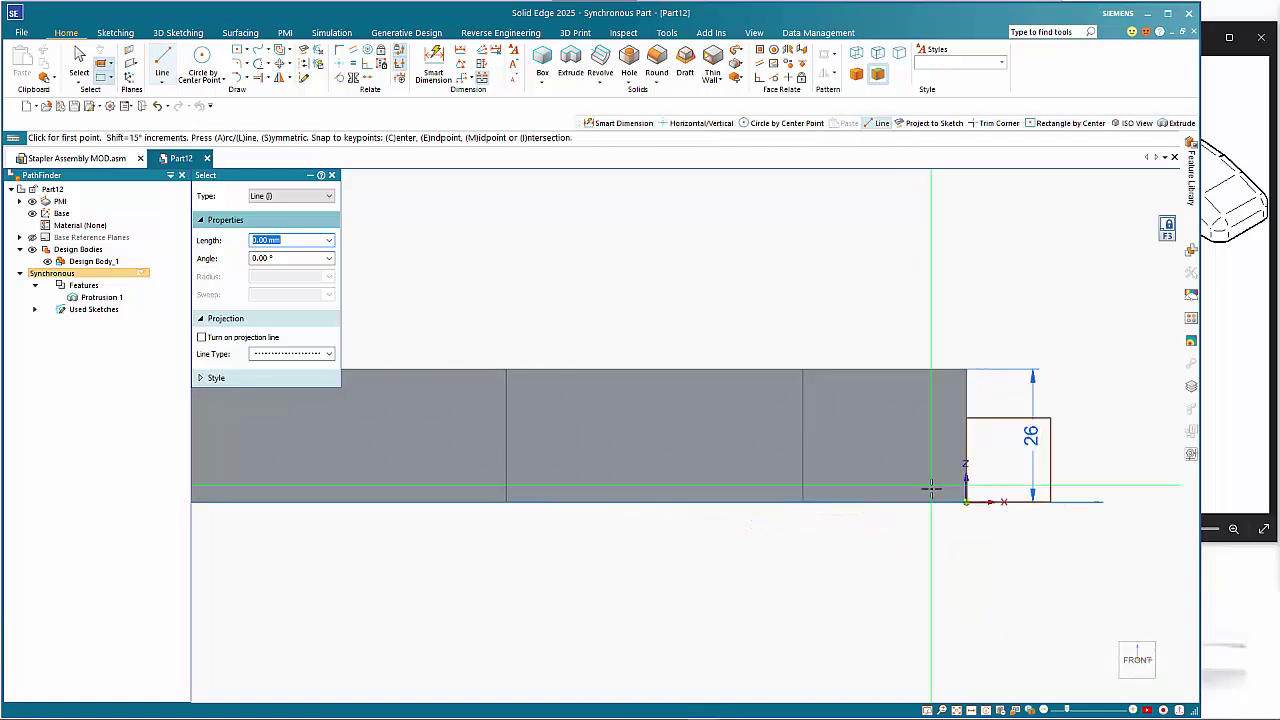
click(966, 501)
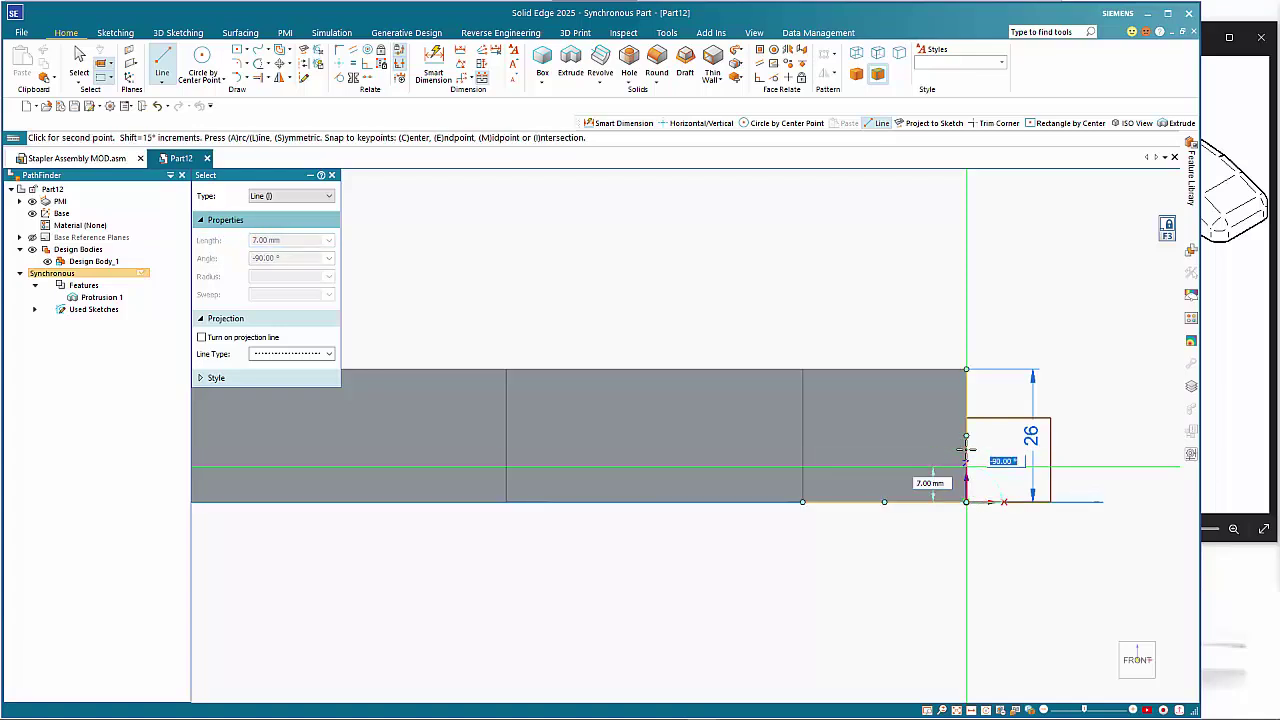
click(966, 450)
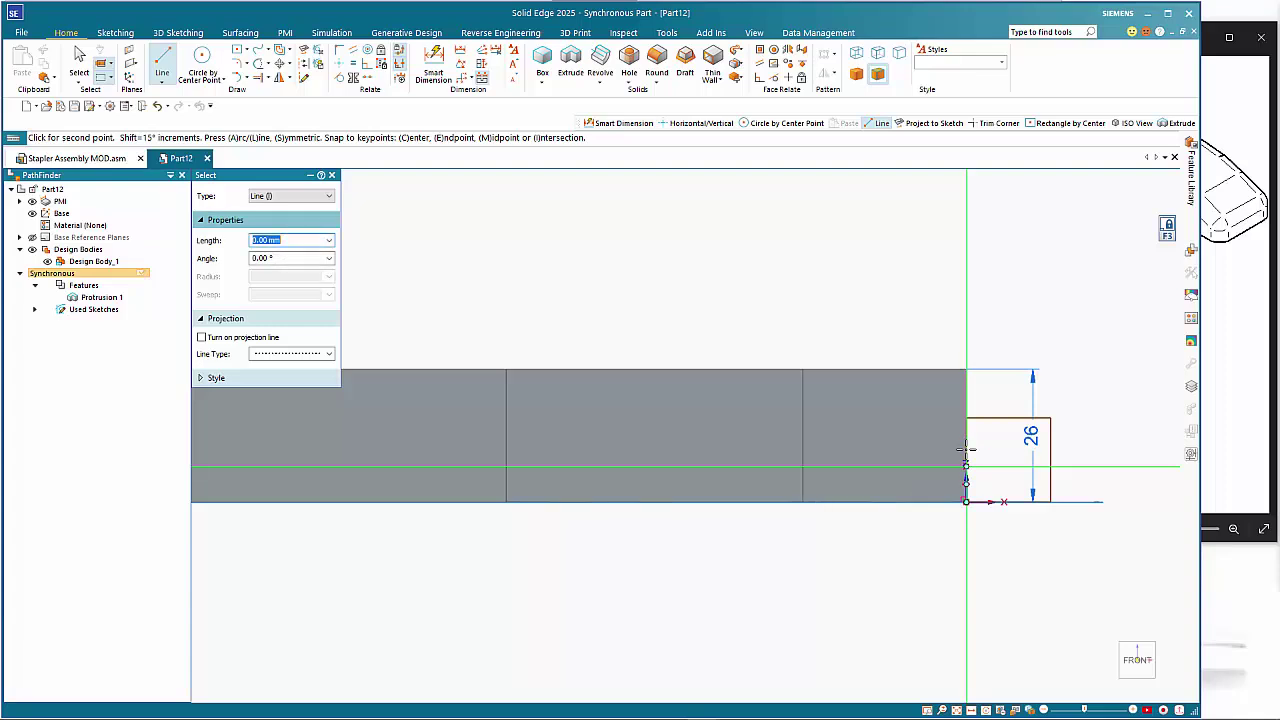
- Continue from the line's upper end with a tangent arc of 6.5 mm radius curving inward over about 103°, and end the chain
key(a)
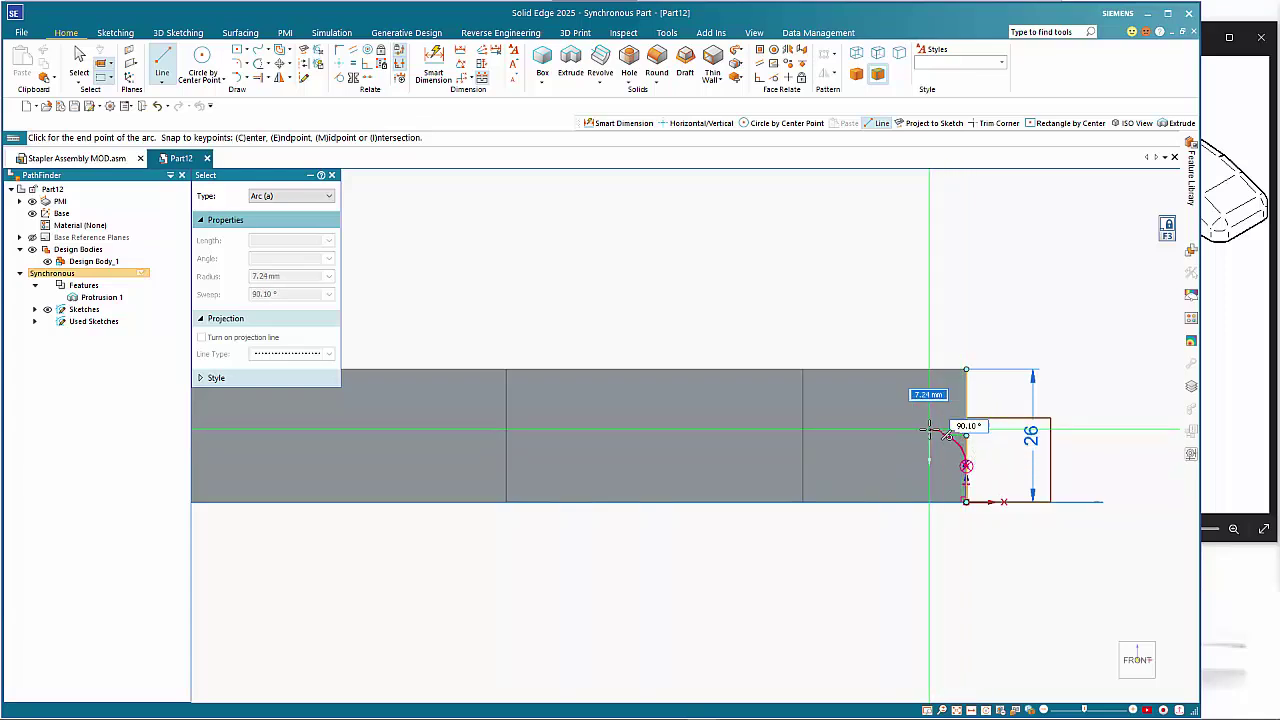
text(6.5)
key(Tab)
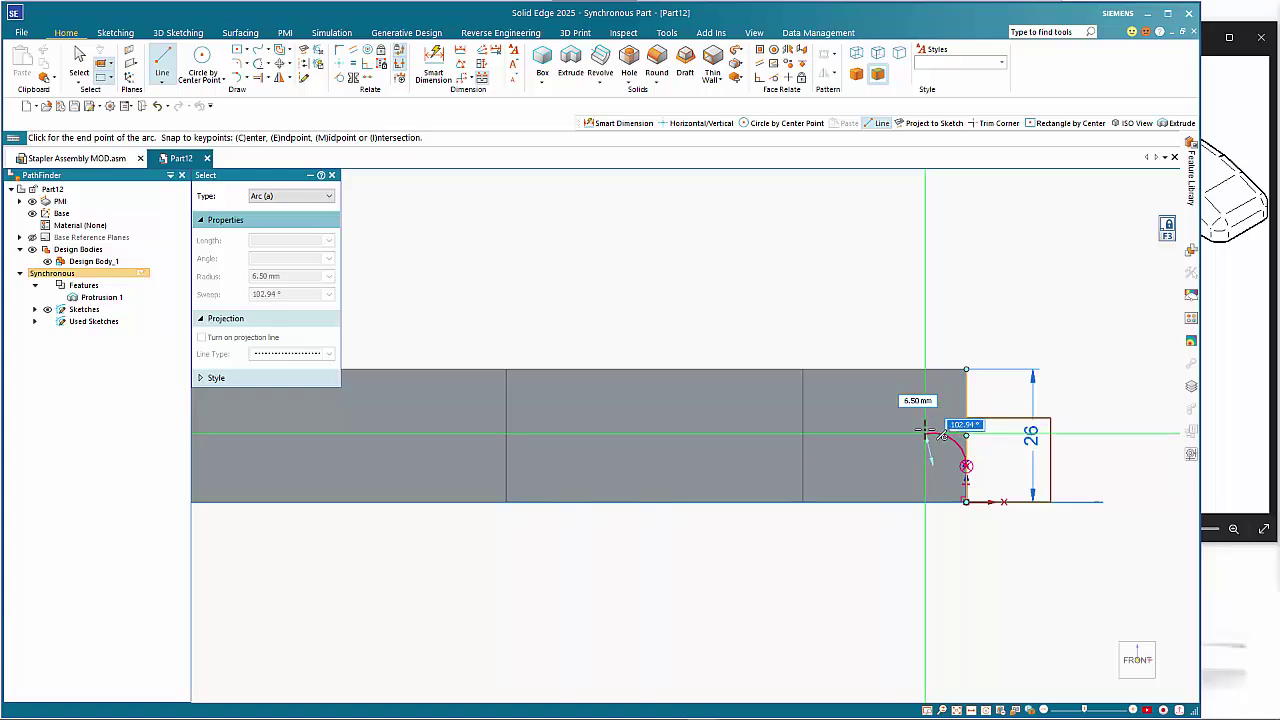
click(925, 434)
right_click(910, 515)
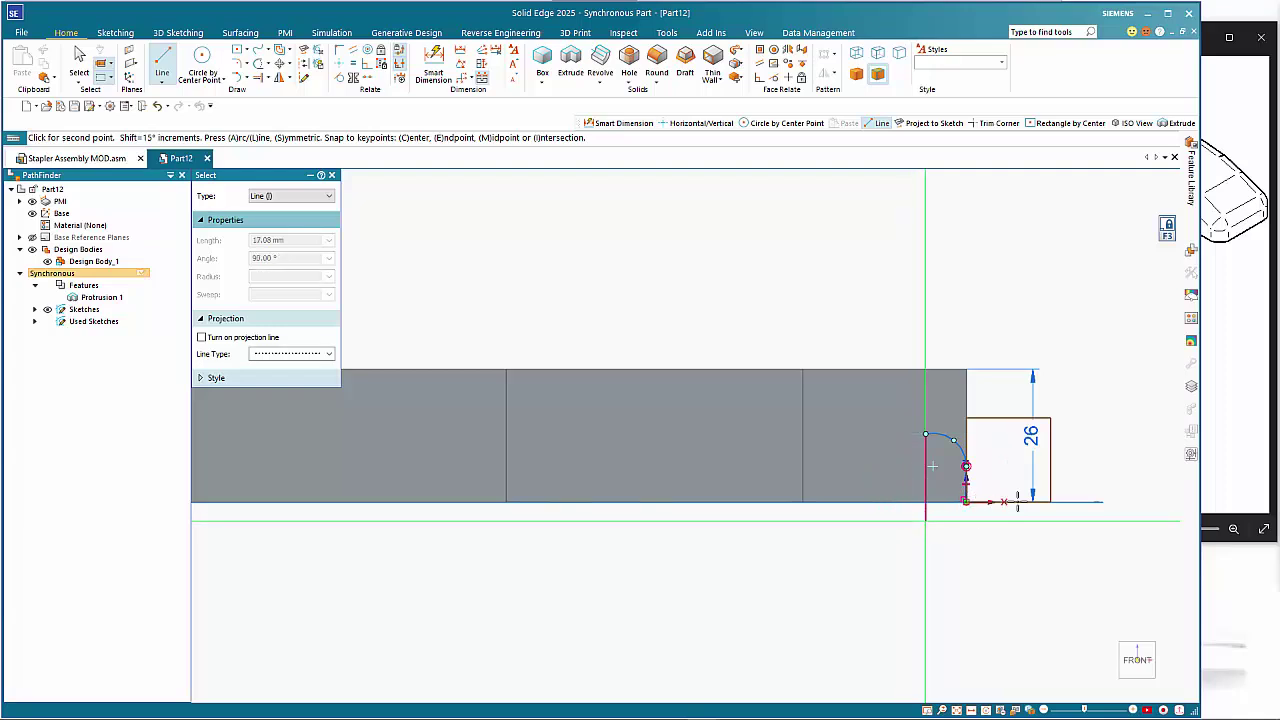
- Sketch a center-point arc of about 14 mm radius inside the narrow end, from the block's bottom edge over toward its top
click(1232, 397)
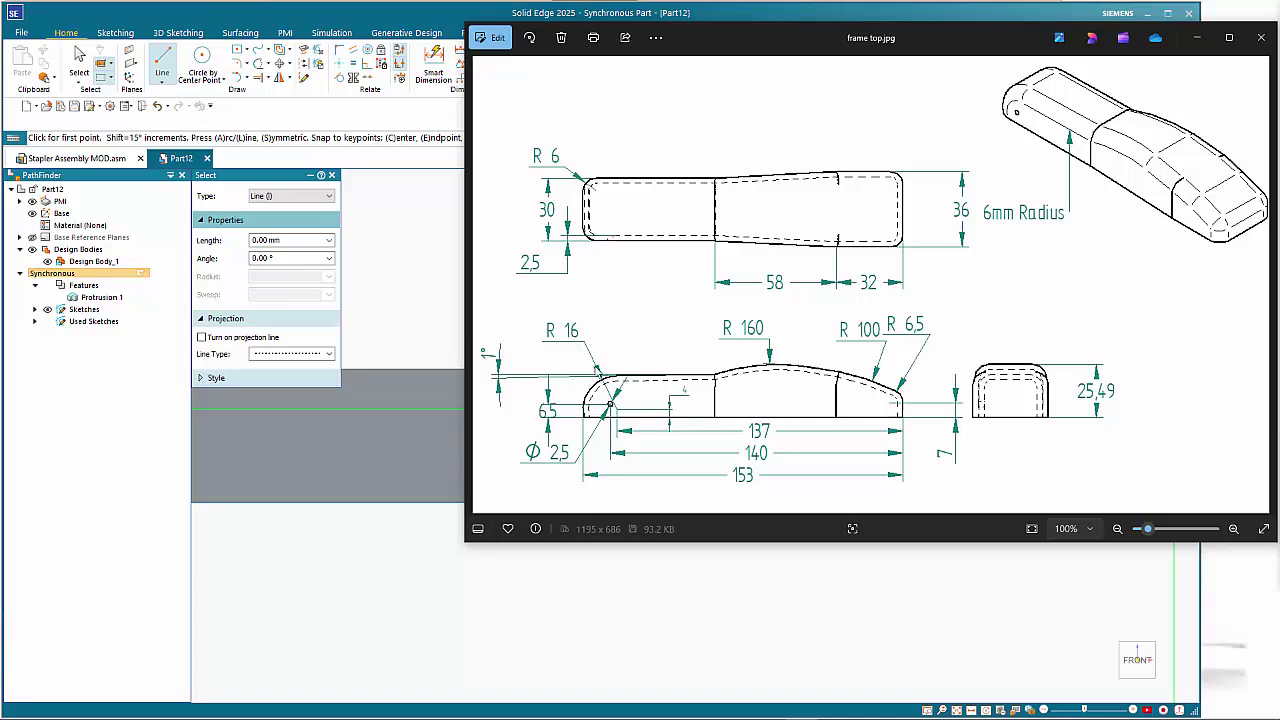
scroll(515, 603, down, 3)
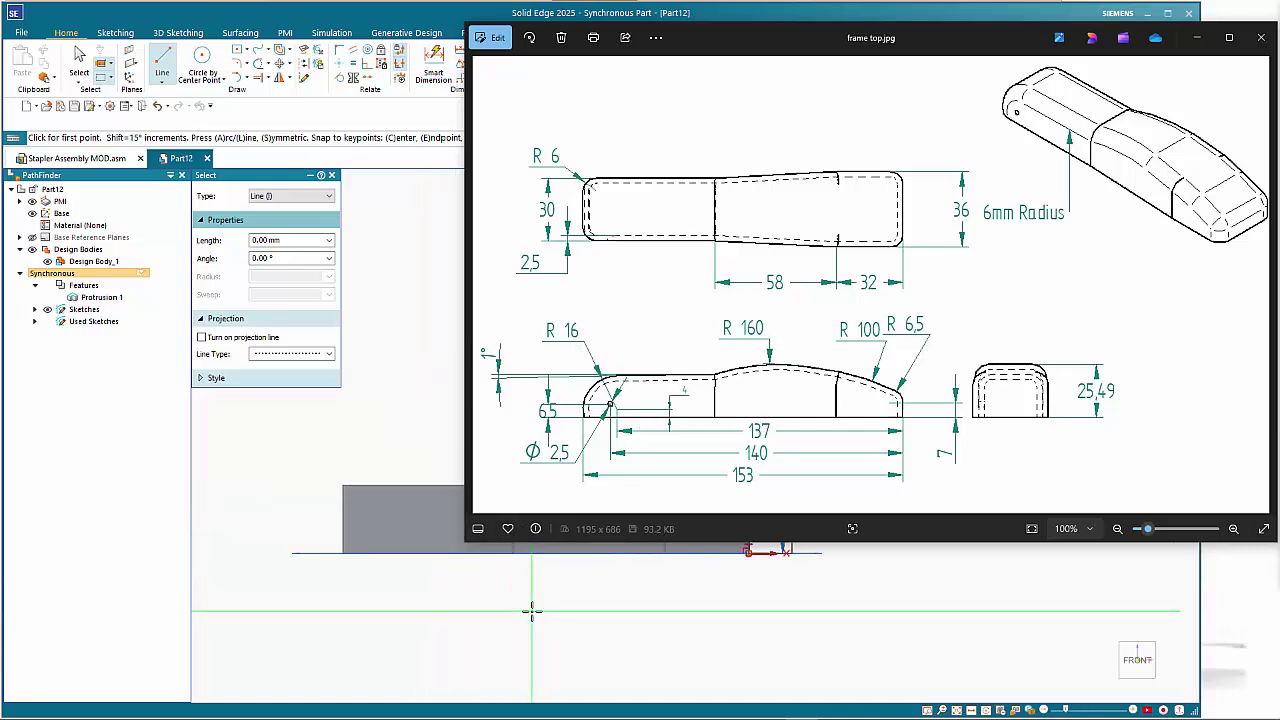
click(422, 596)
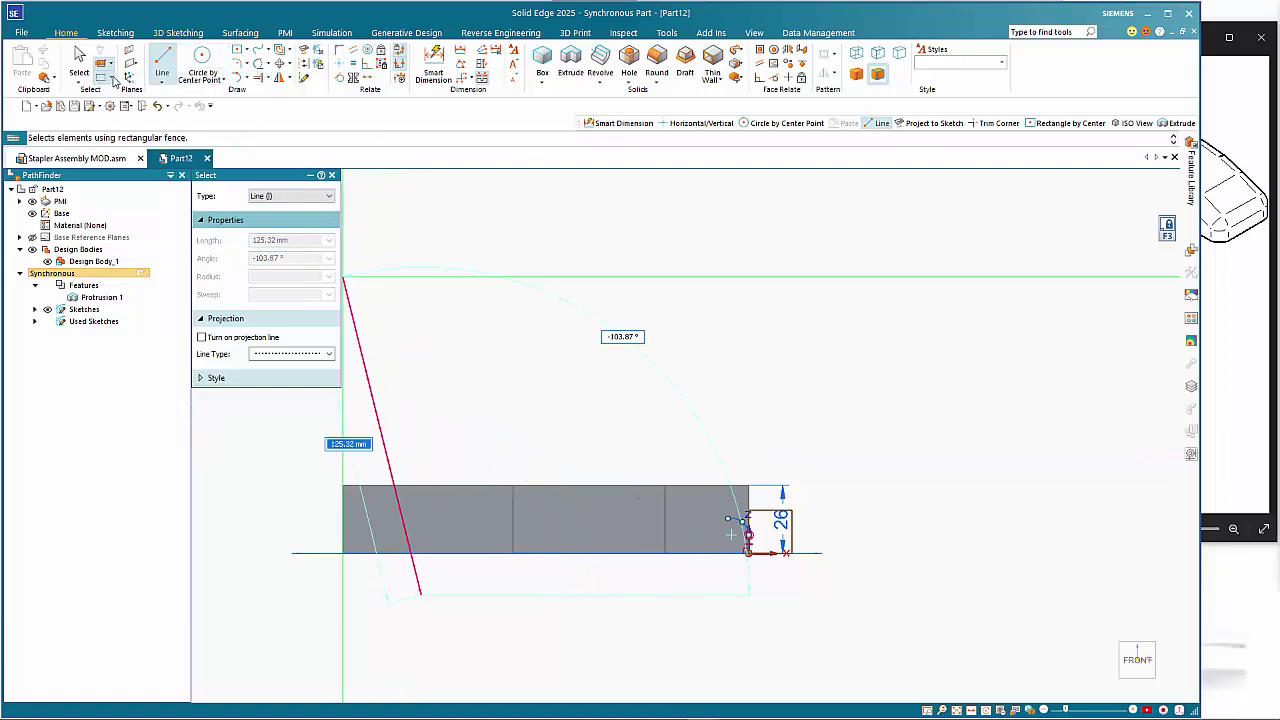
click(243, 82)
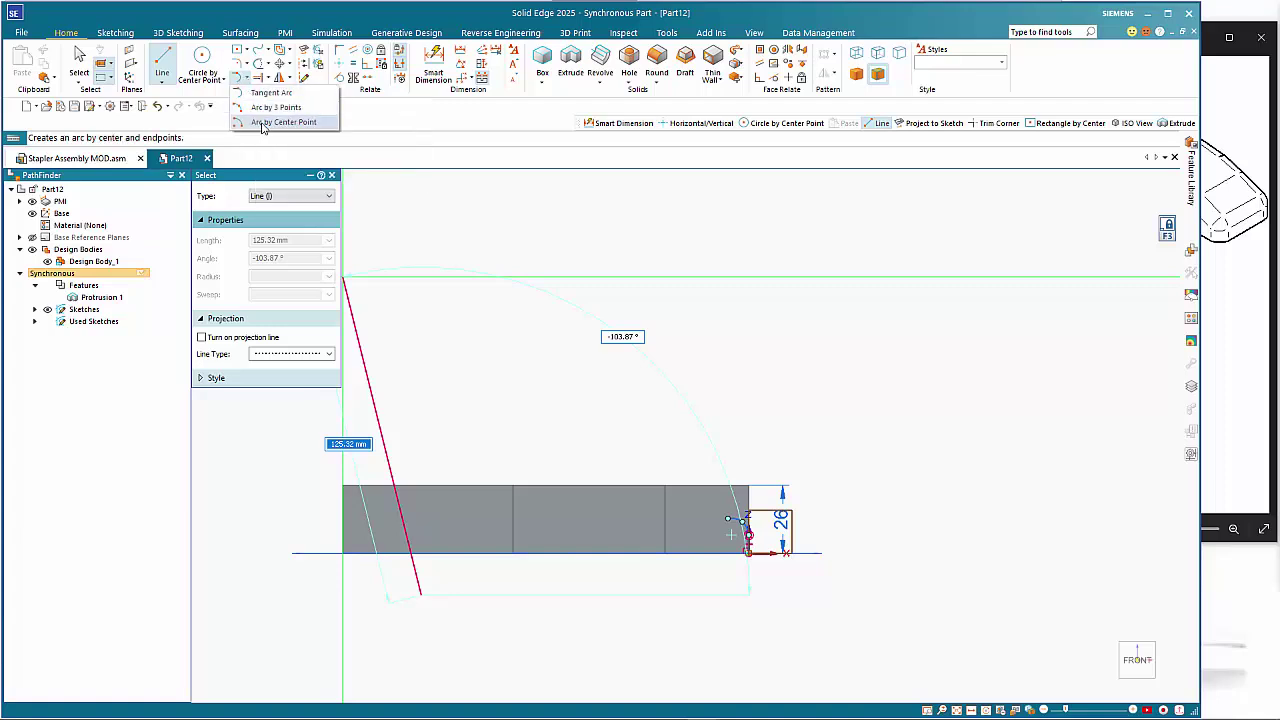
click(280, 122)
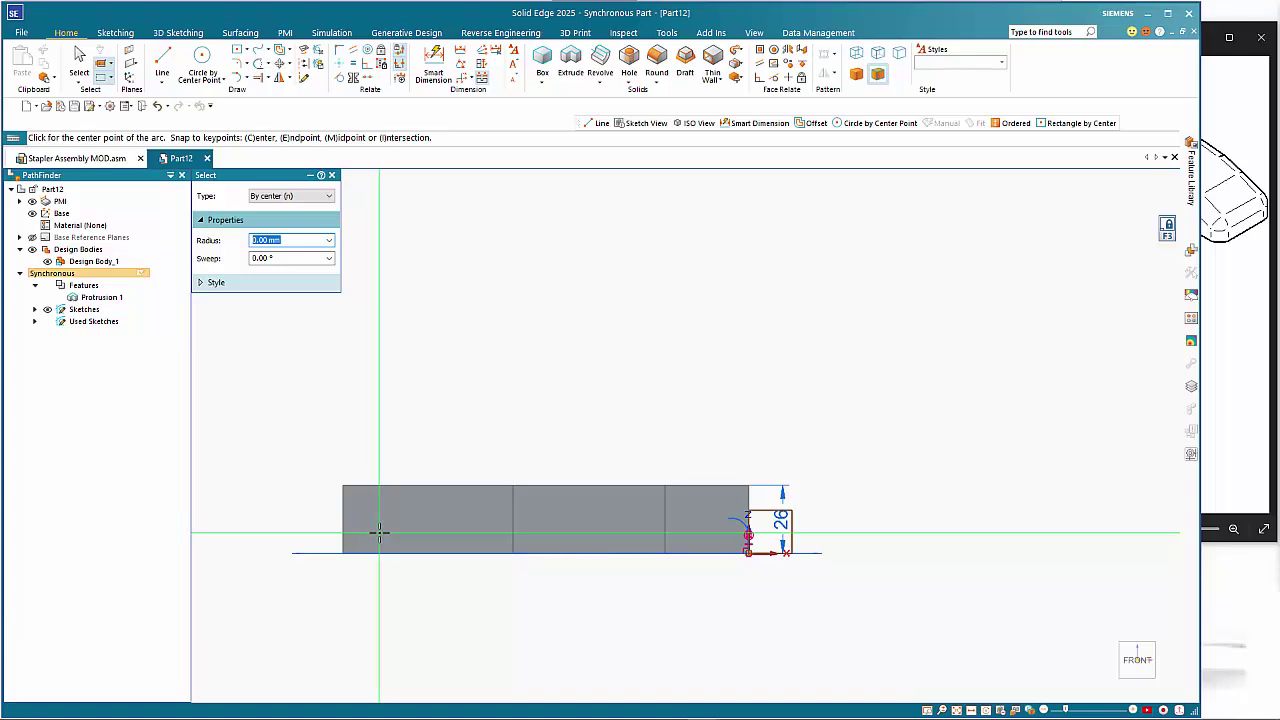
click(371, 534)
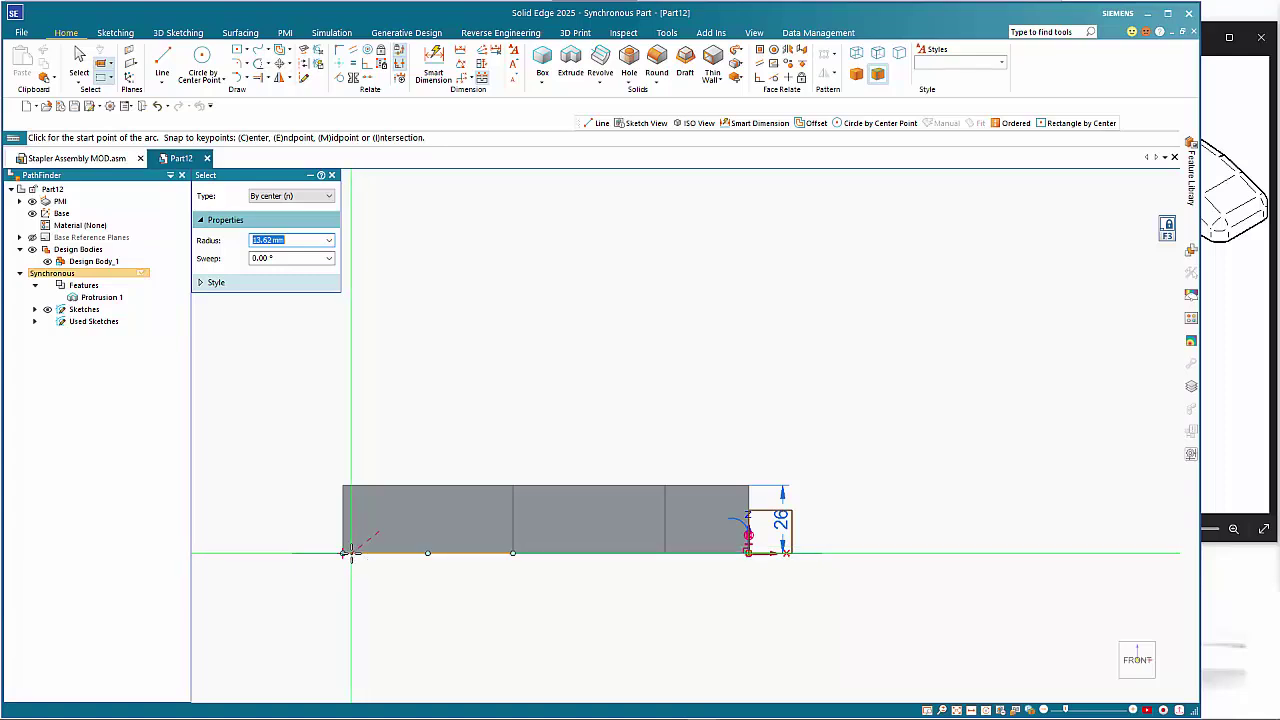
click(345, 553)
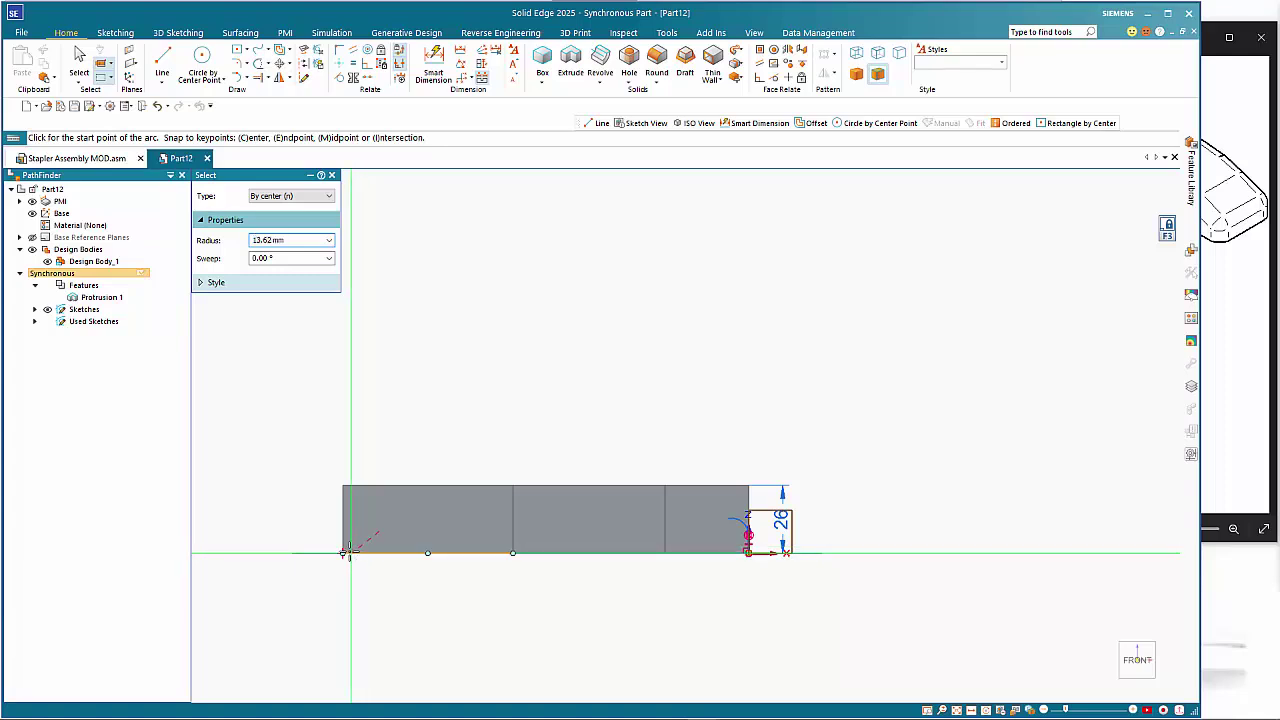
click(410, 497)
scroll(343, 420, up, 1)
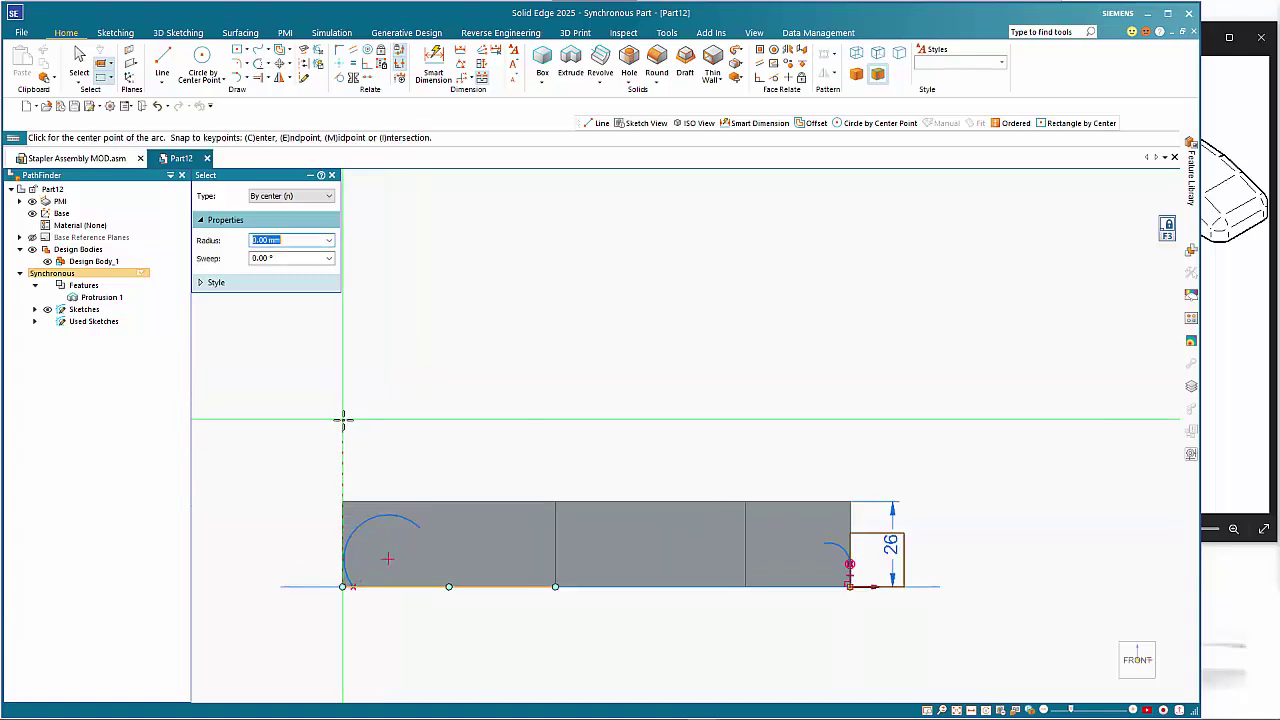
click(388, 558)
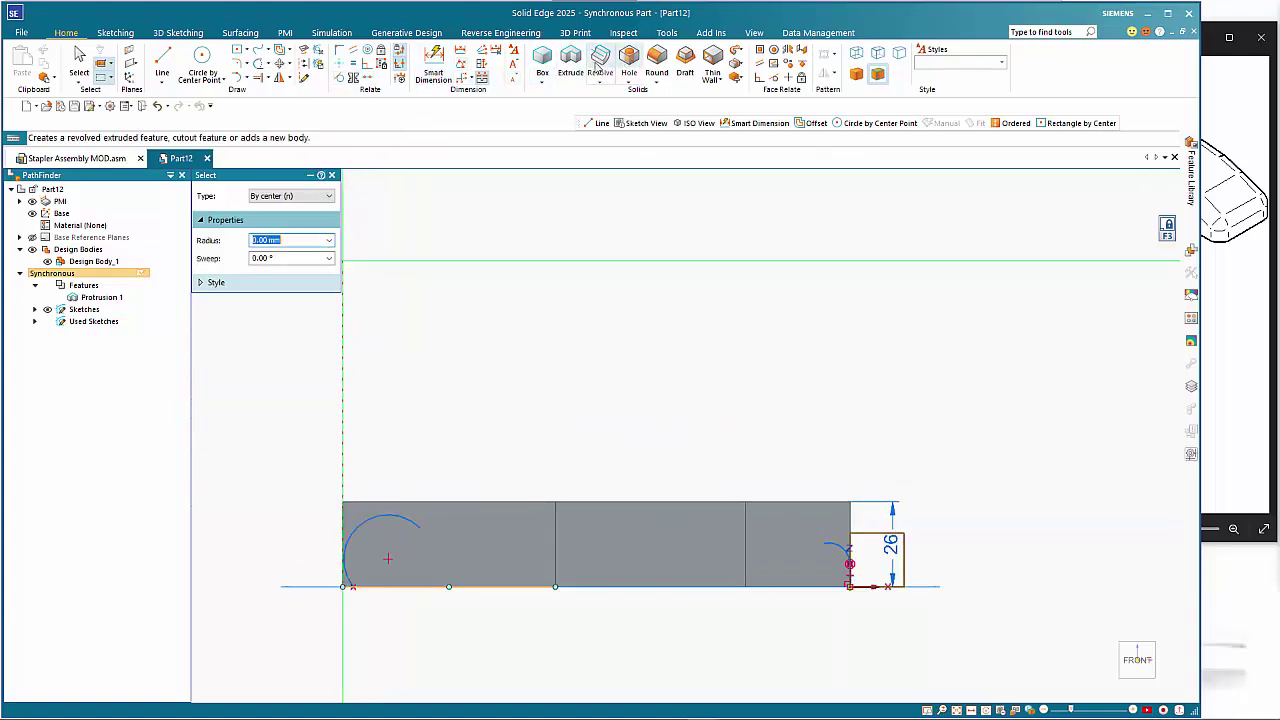
- Dimension the length of the short vertical line at the wide end
click(450, 72)
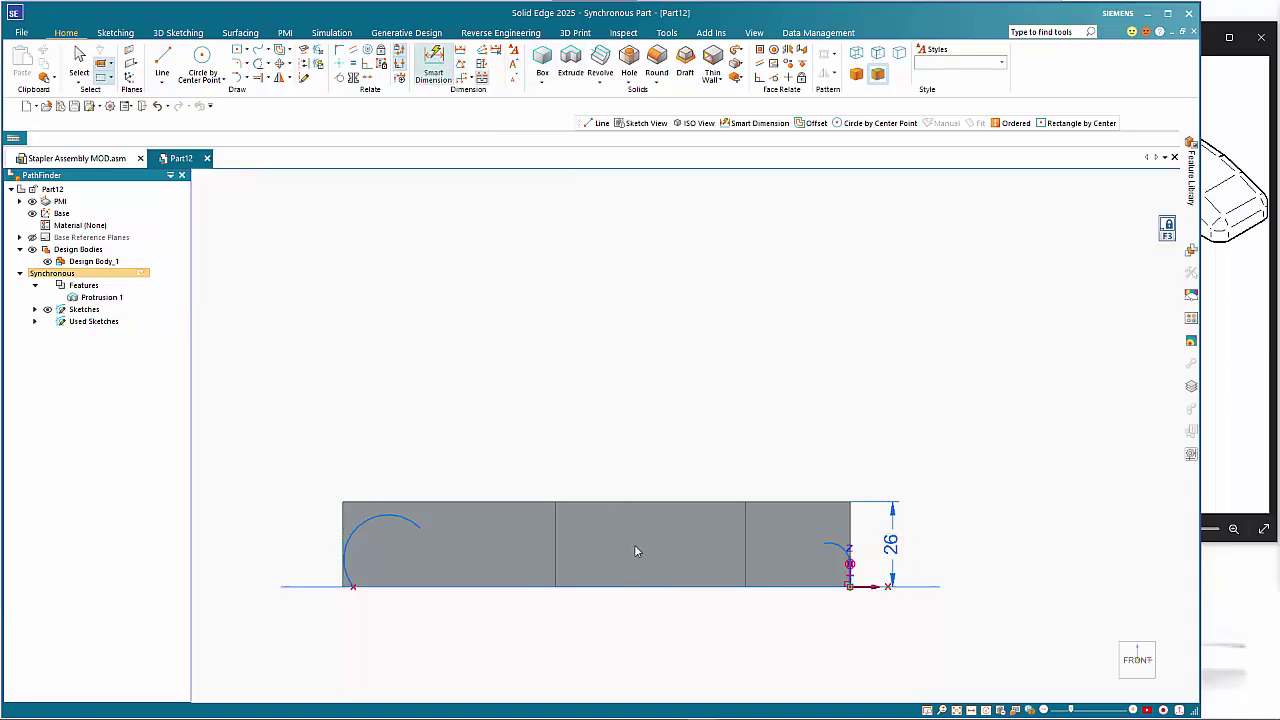
click(850, 566)
click(872, 566)
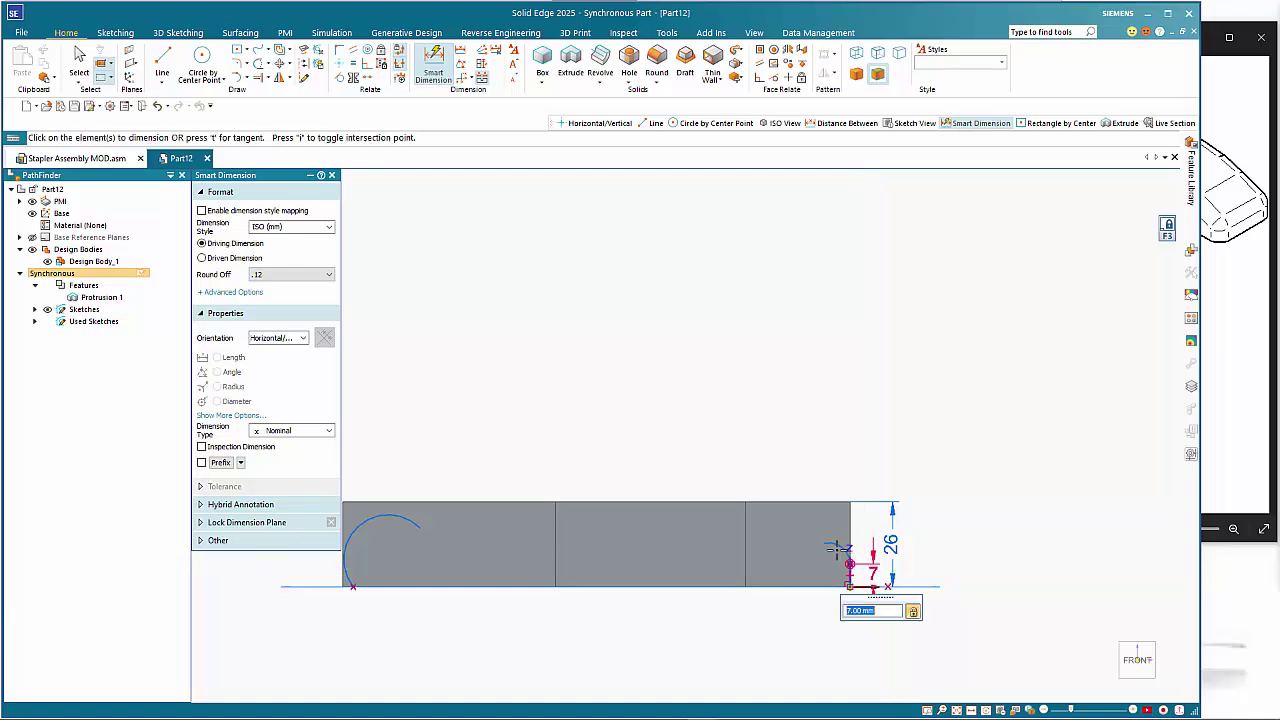
- Dimension the radius of the tangent arc at the wide end and set the narrow-end arc's radius to 16 mm
click(840, 548)
click(885, 449)
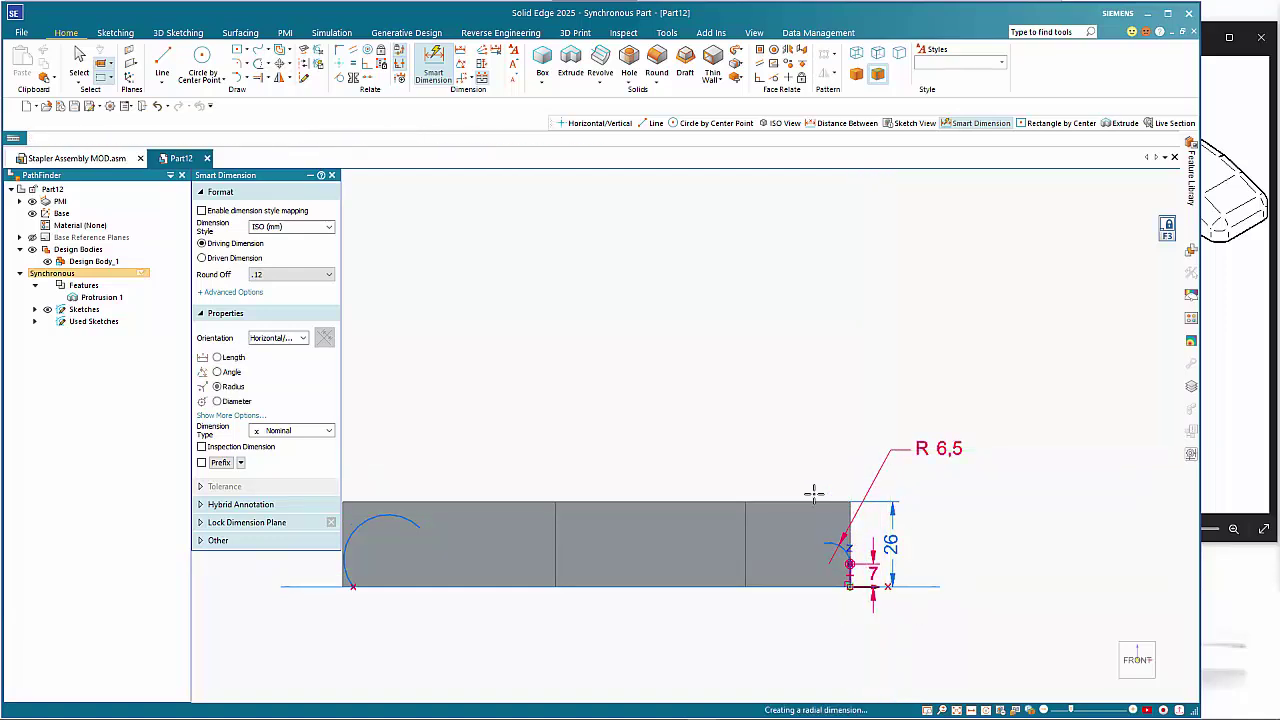
scroll(415, 580, down, 2)
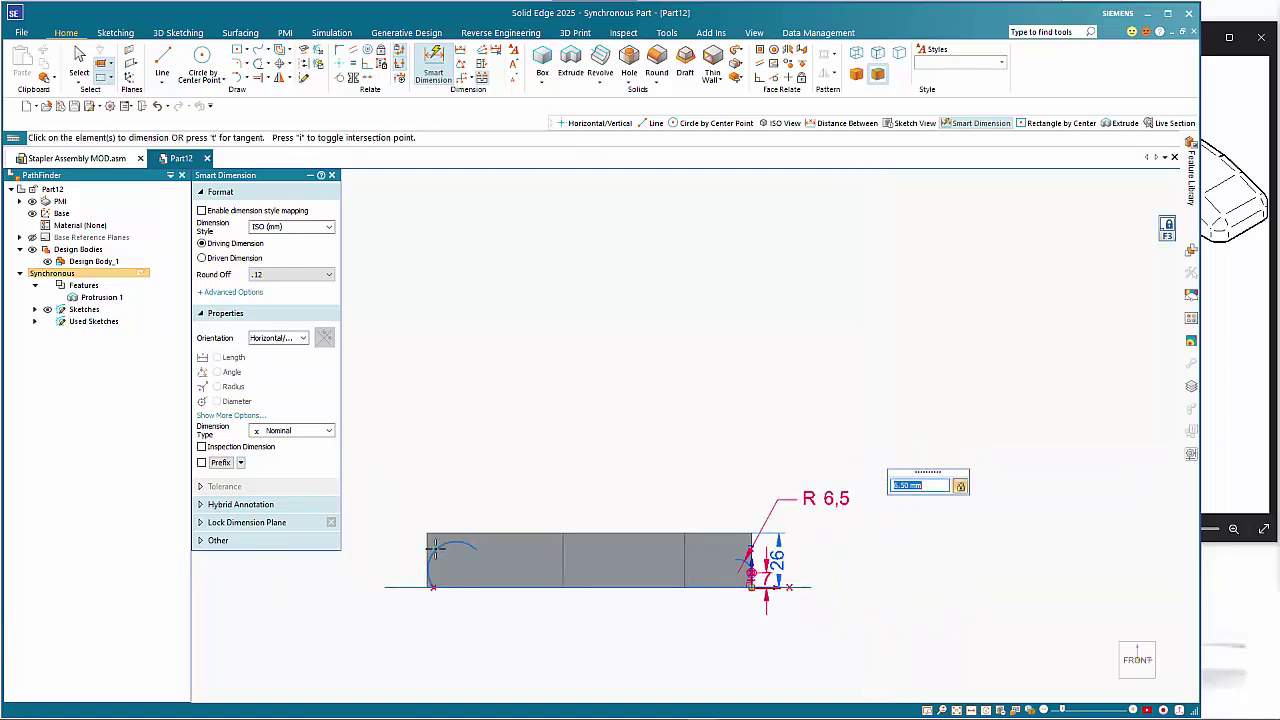
click(436, 547)
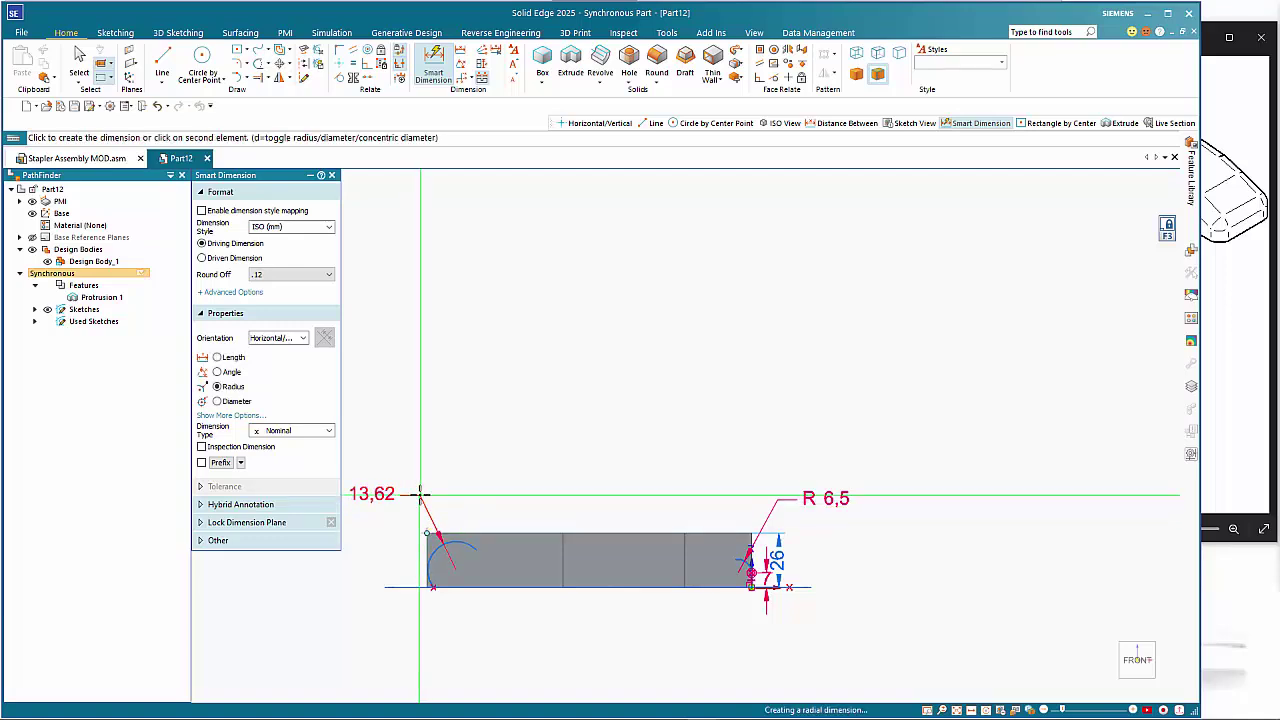
click(421, 493)
text(16)
key(Return)
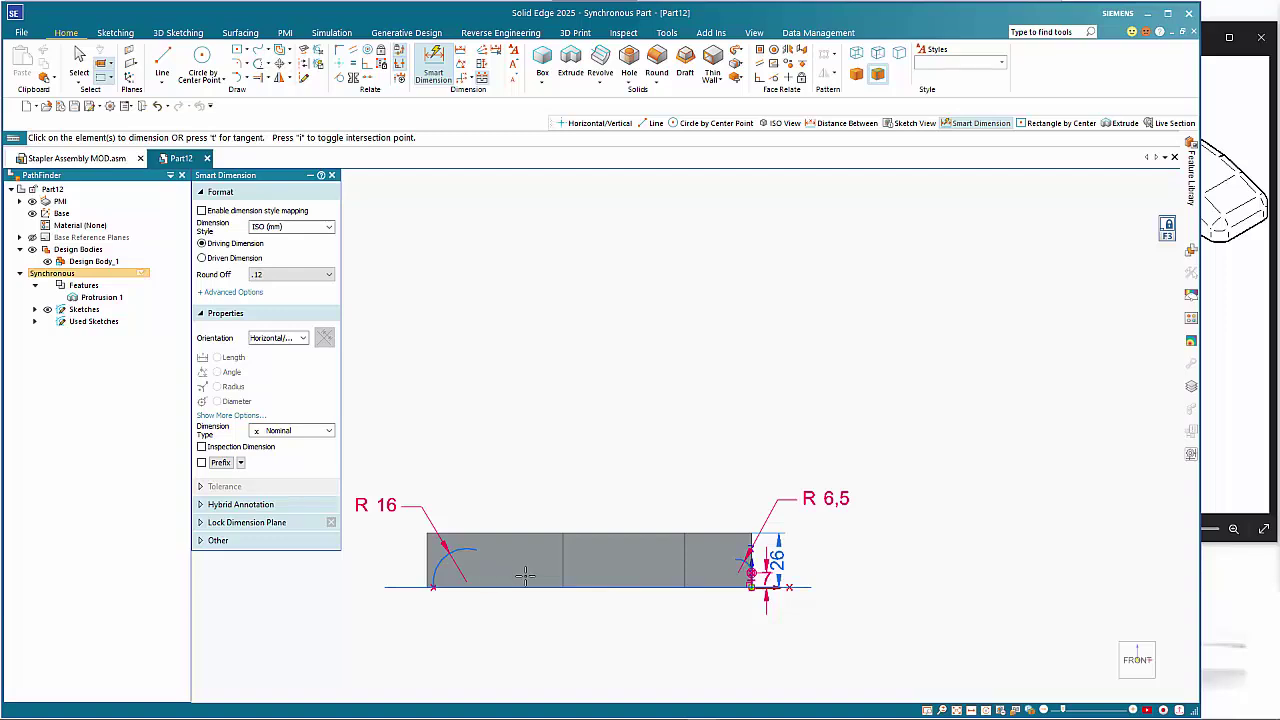
- Dimension the horizontal distance from the narrow-end arc's center to the origin and set it to 137 mm
click(456, 548)
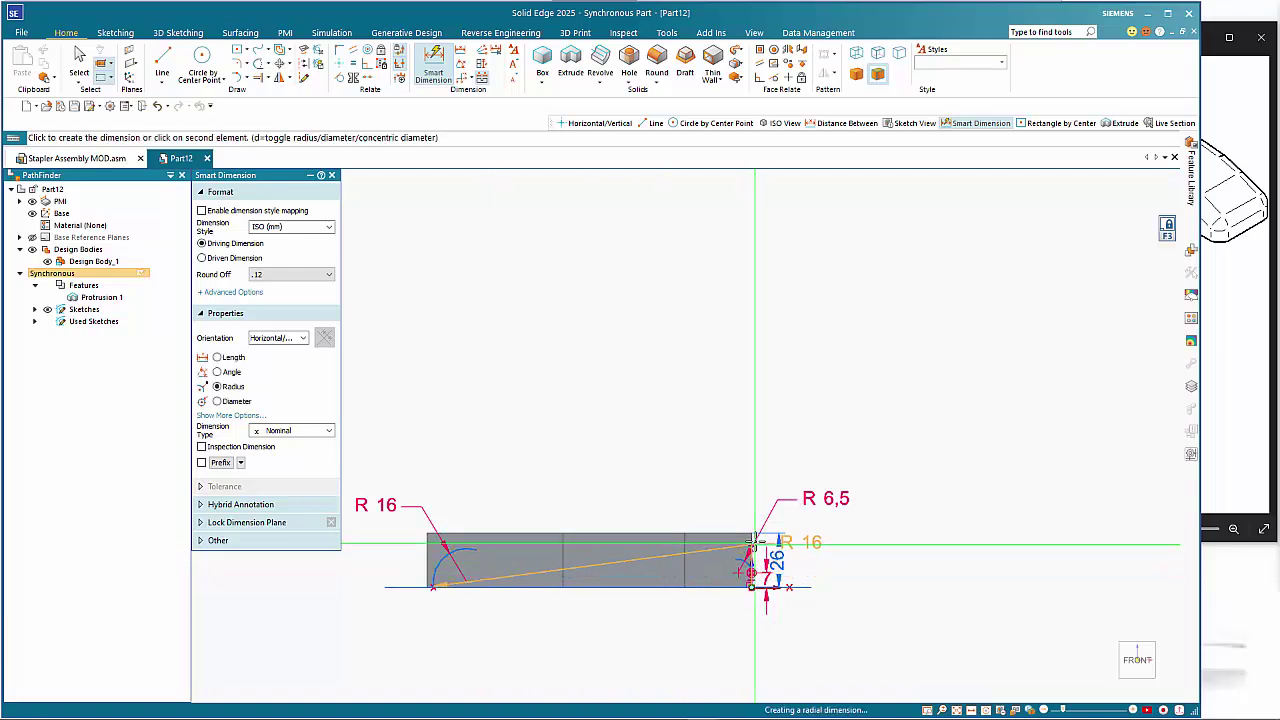
click(755, 587)
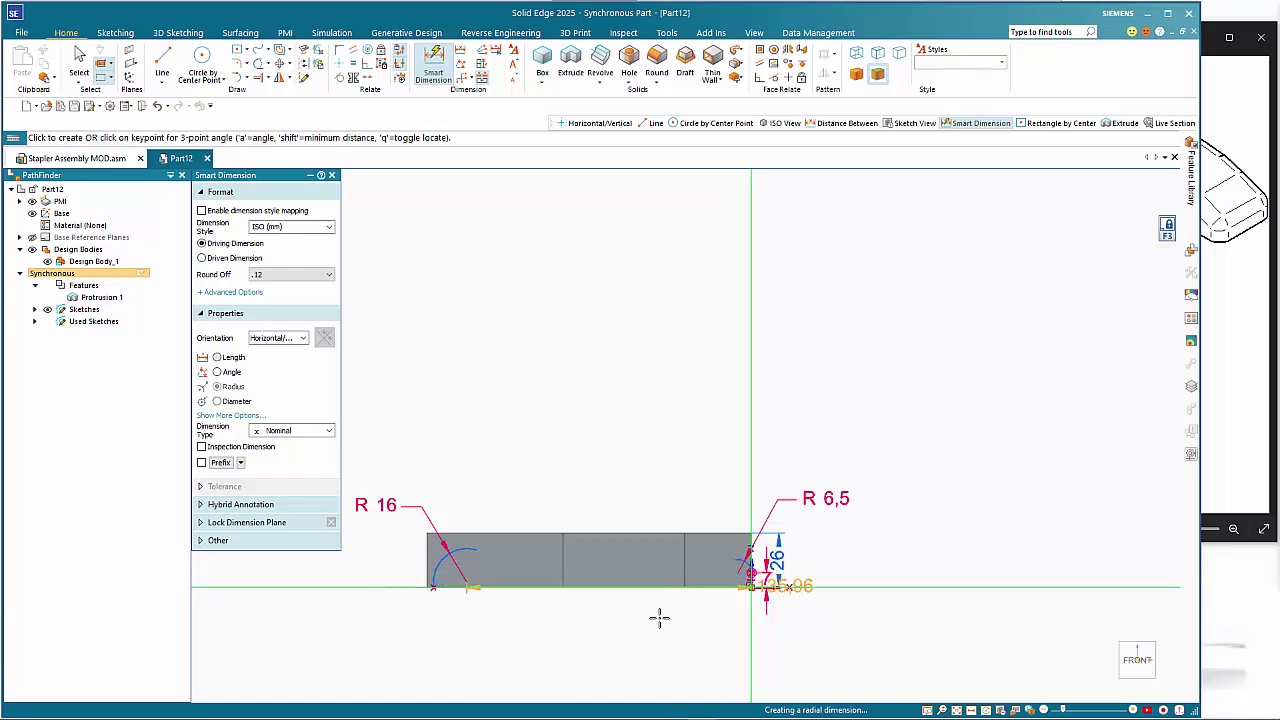
click(638, 633)
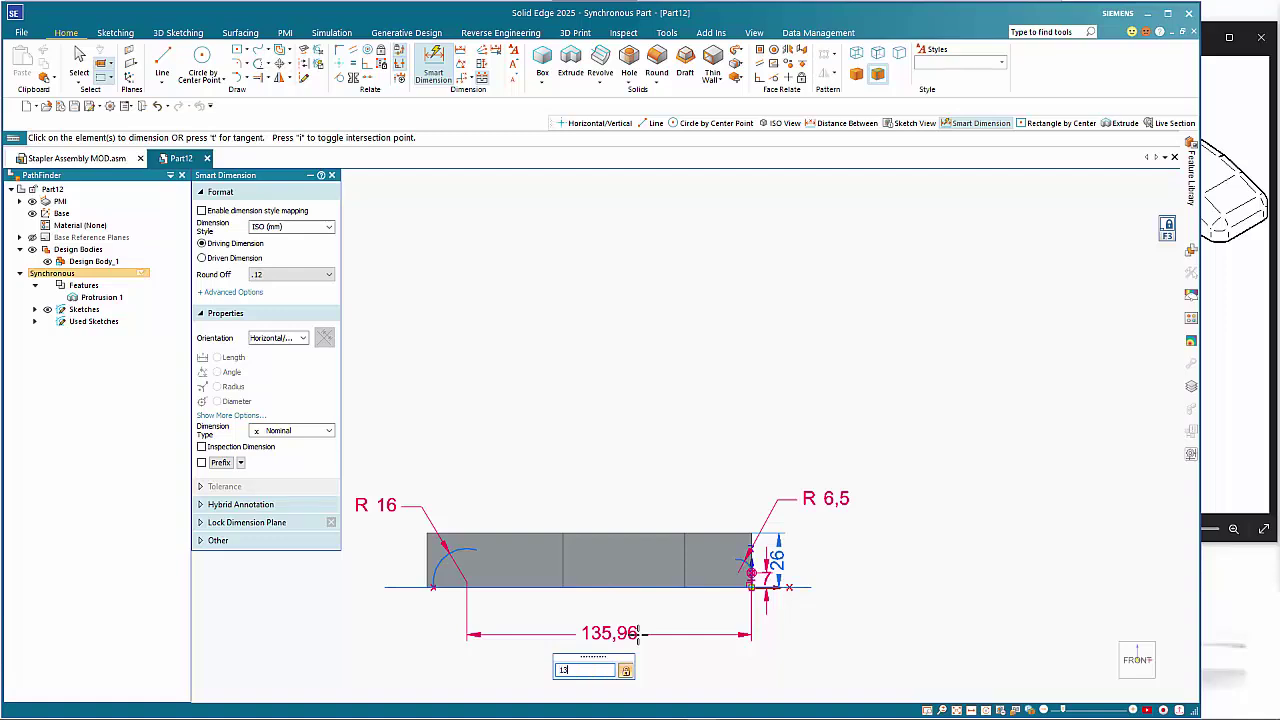
key(Return)
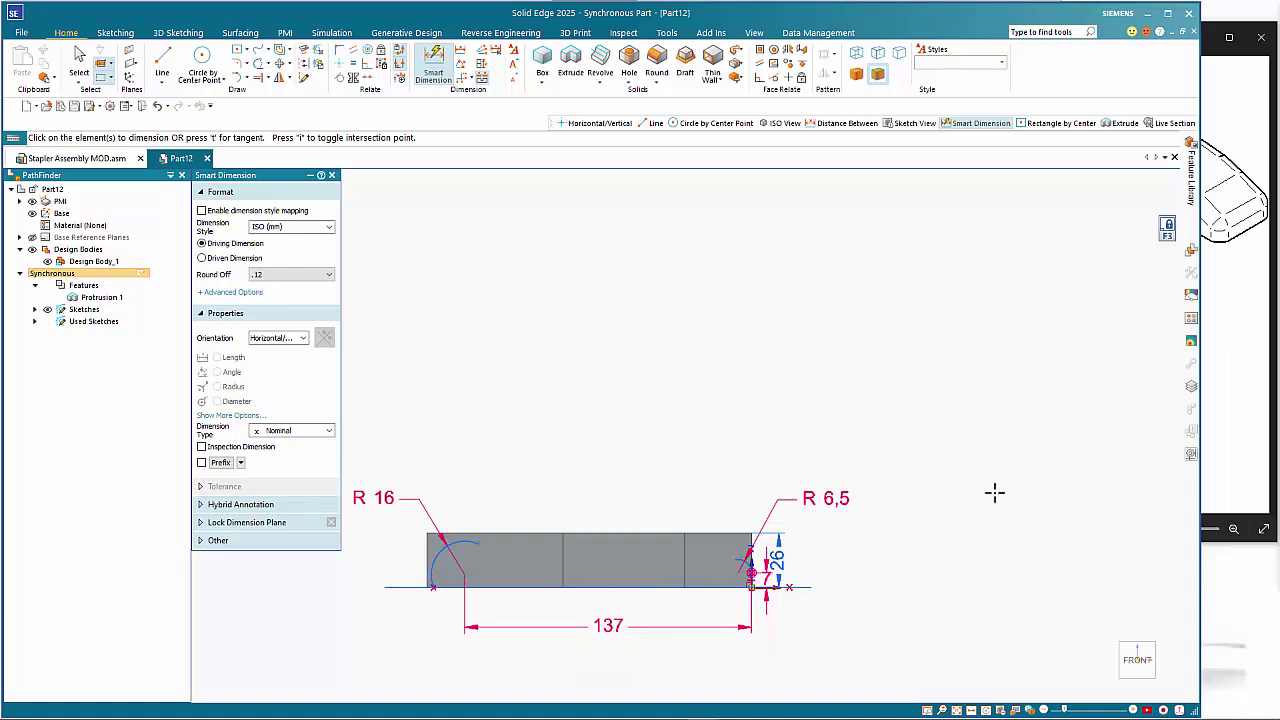
- Check the side view in frame top.jpg and set the narrow-end arc center's height above the base line to 4 mm
click(1248, 391)
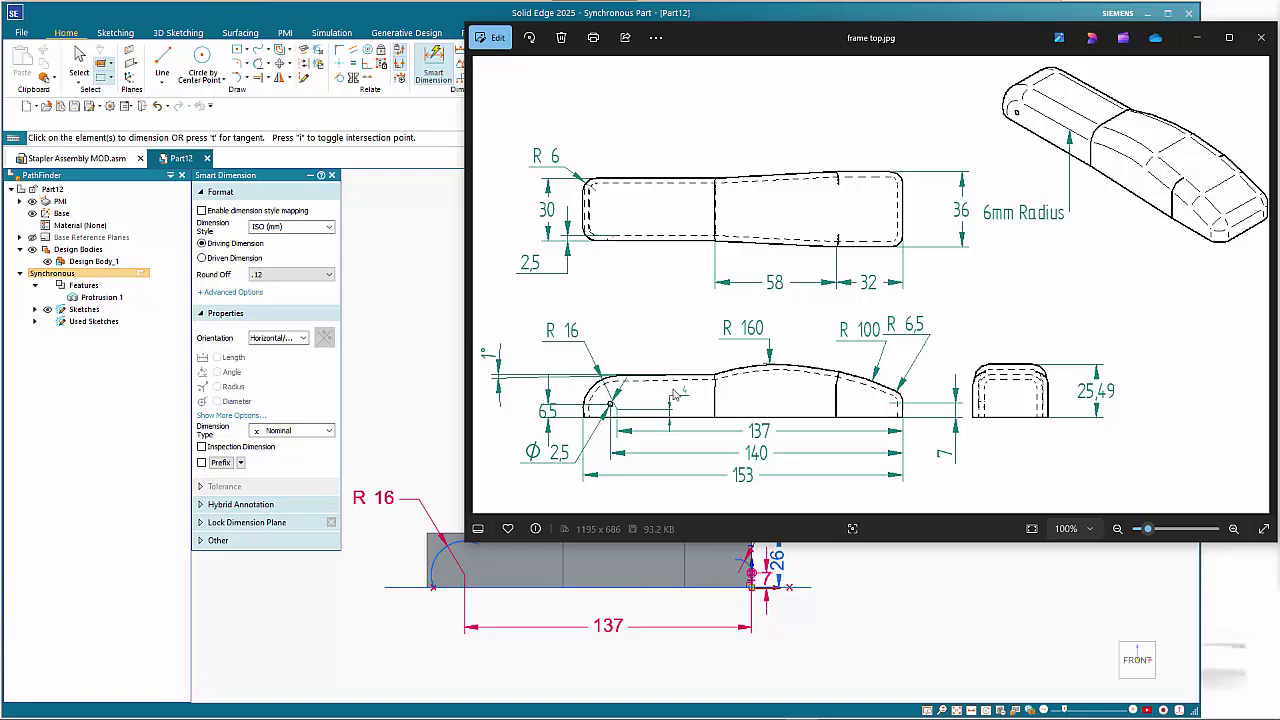
click(437, 557)
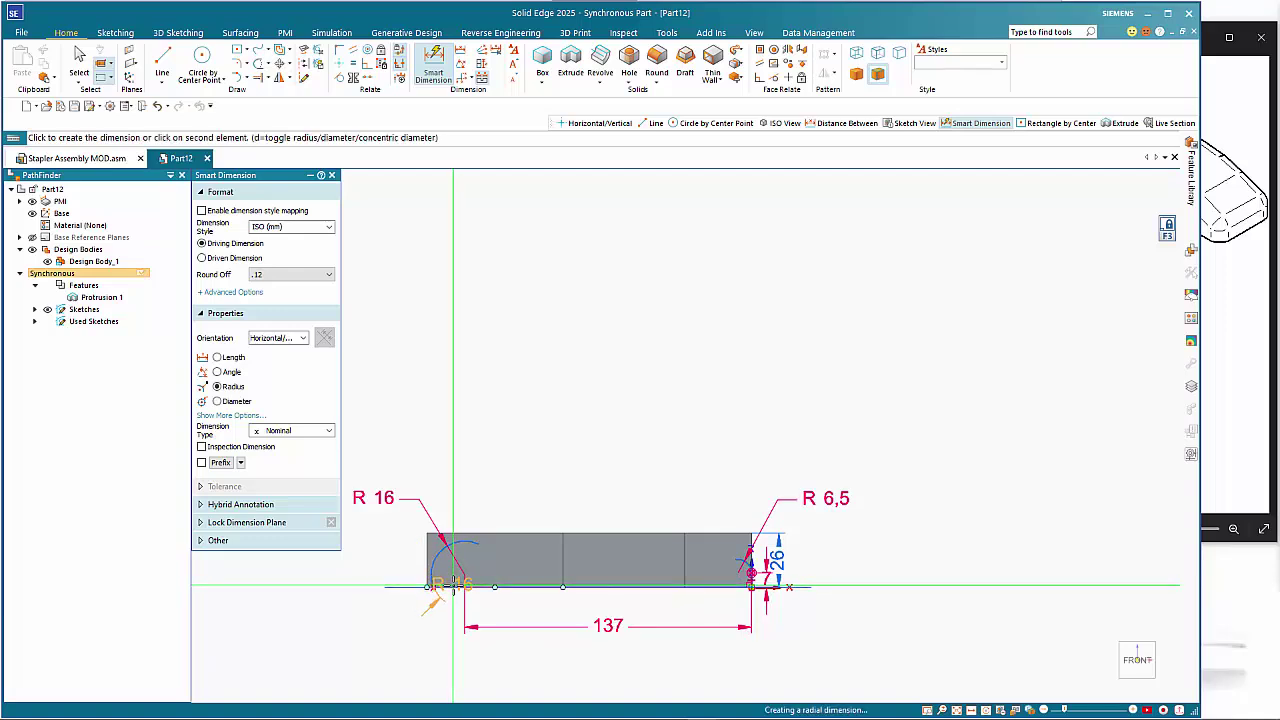
click(453, 583)
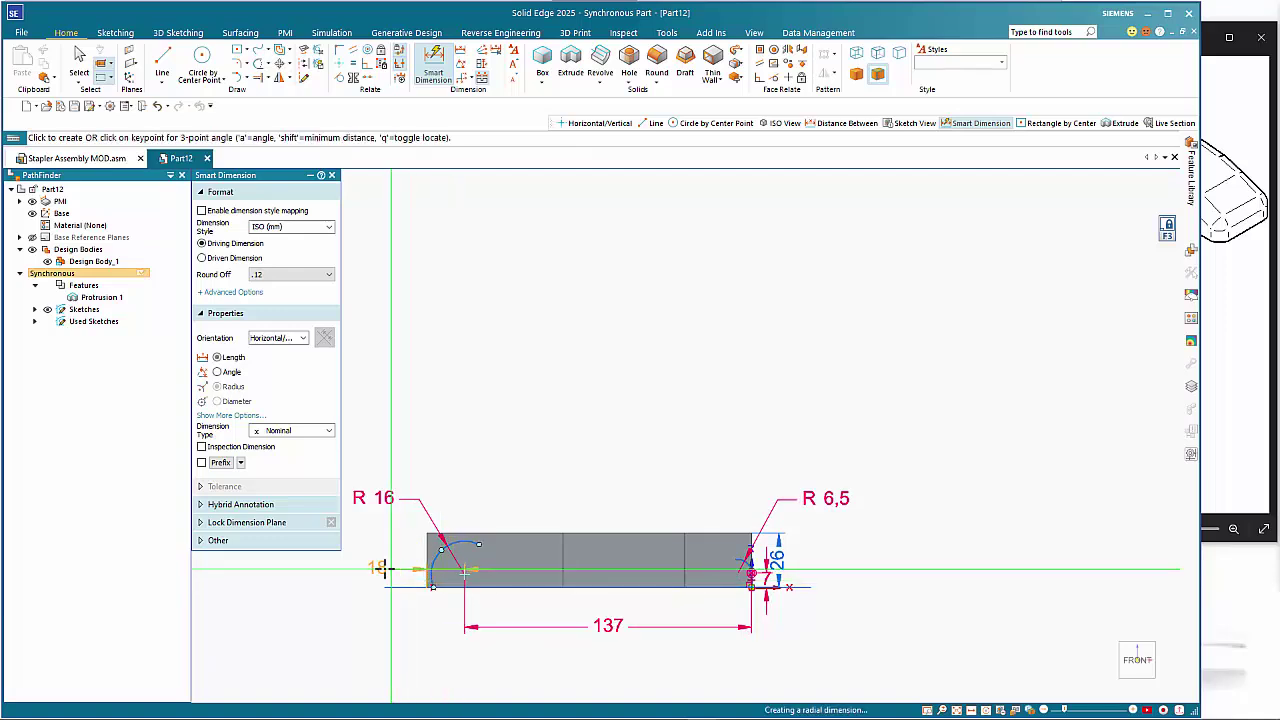
click(316, 635)
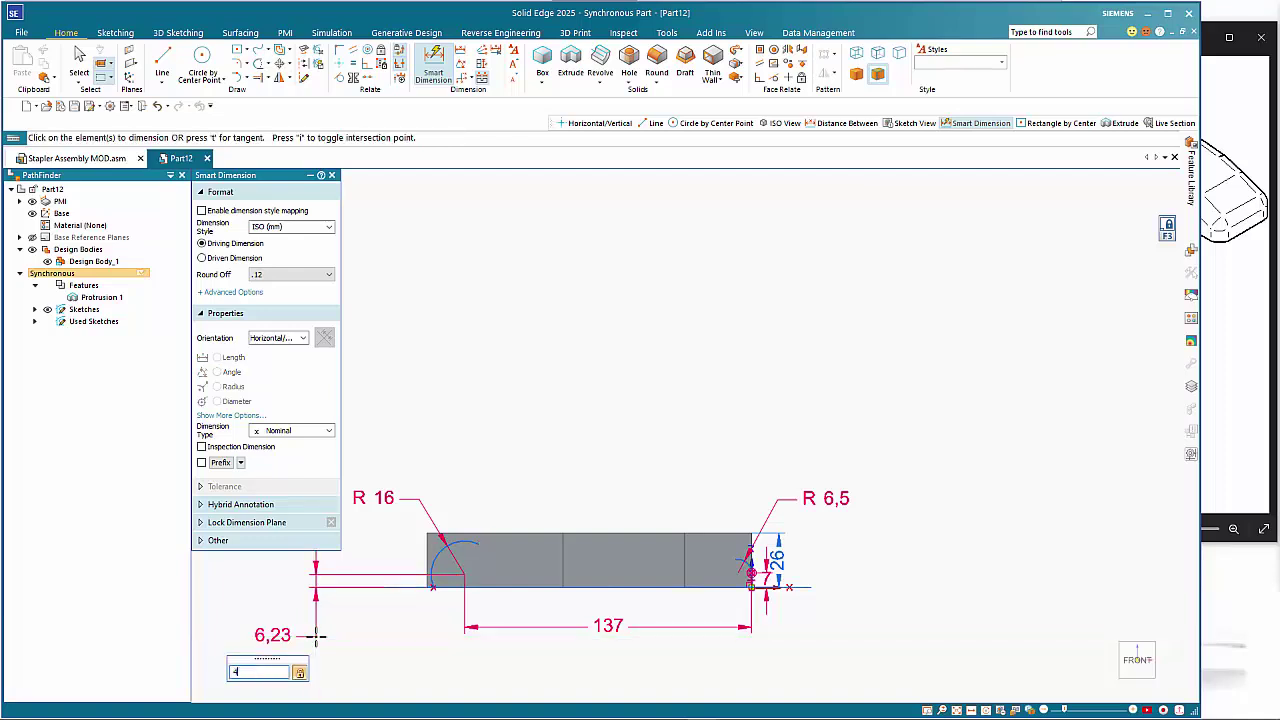
key(Return)
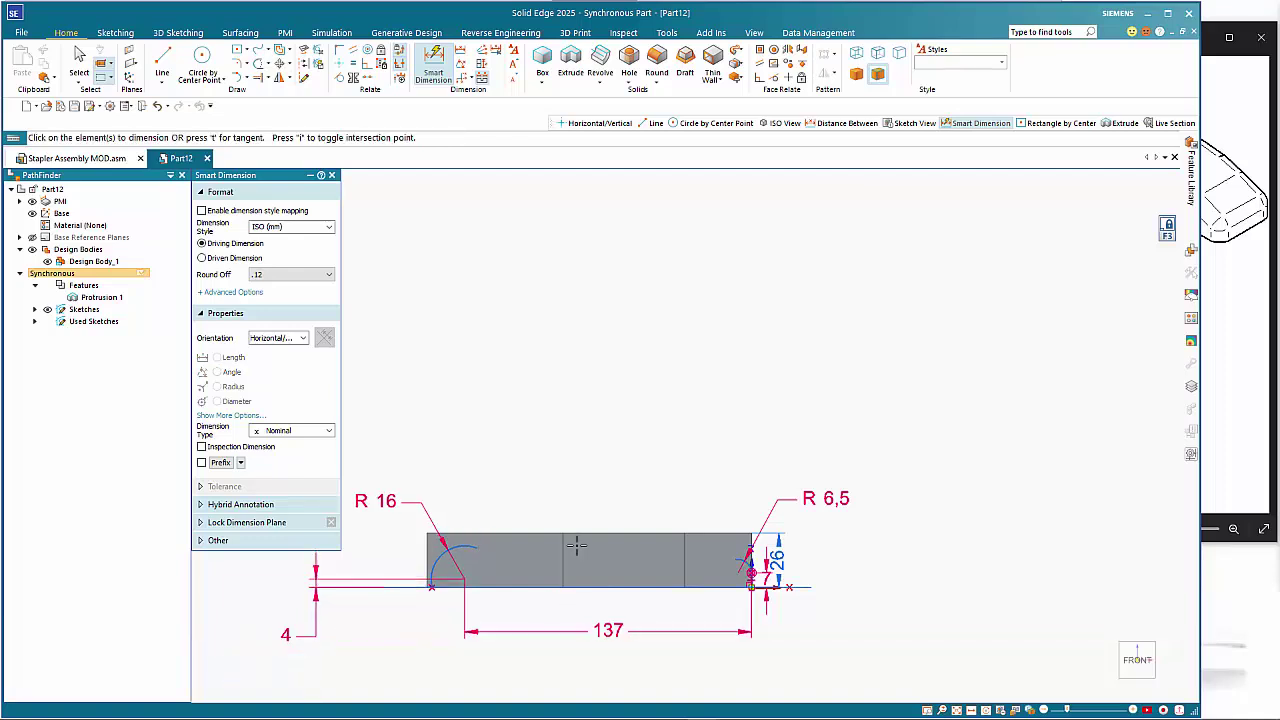
- Draw a line about 47 mm long at -1° from the top of the R 16 arc, tangent to it, to the block's nearest vertical edge
click(162, 62)
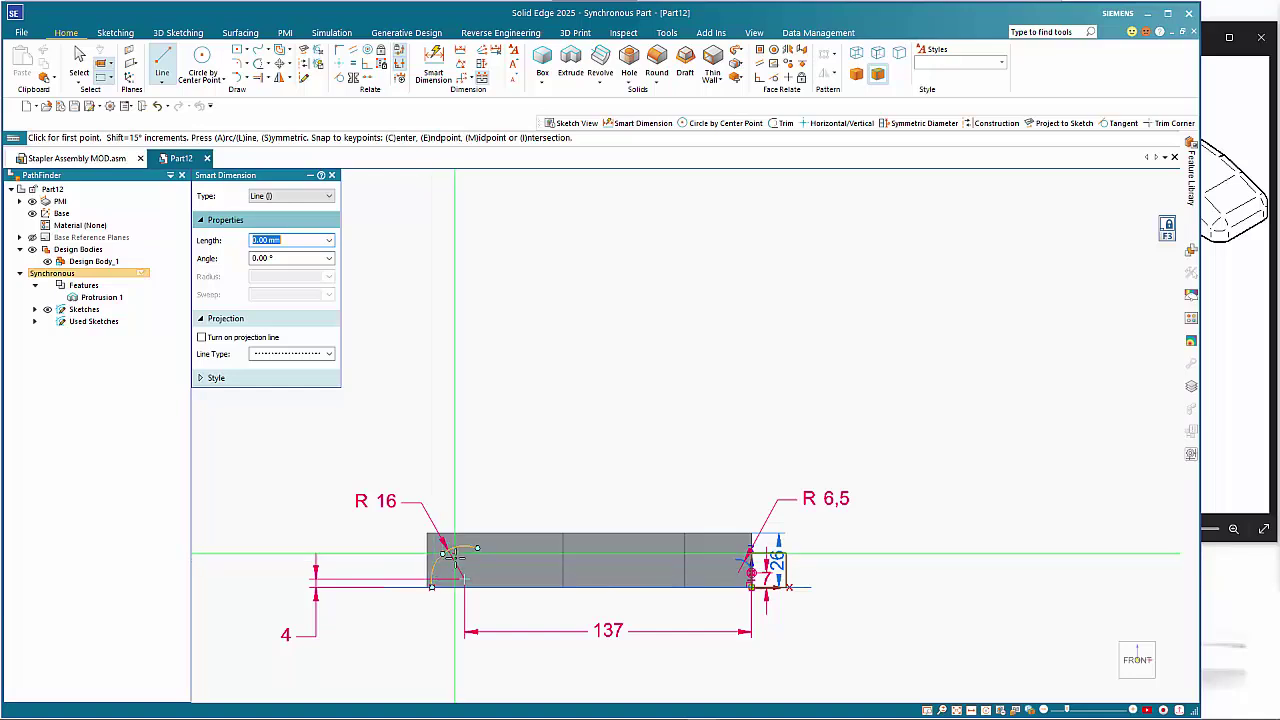
click(443, 558)
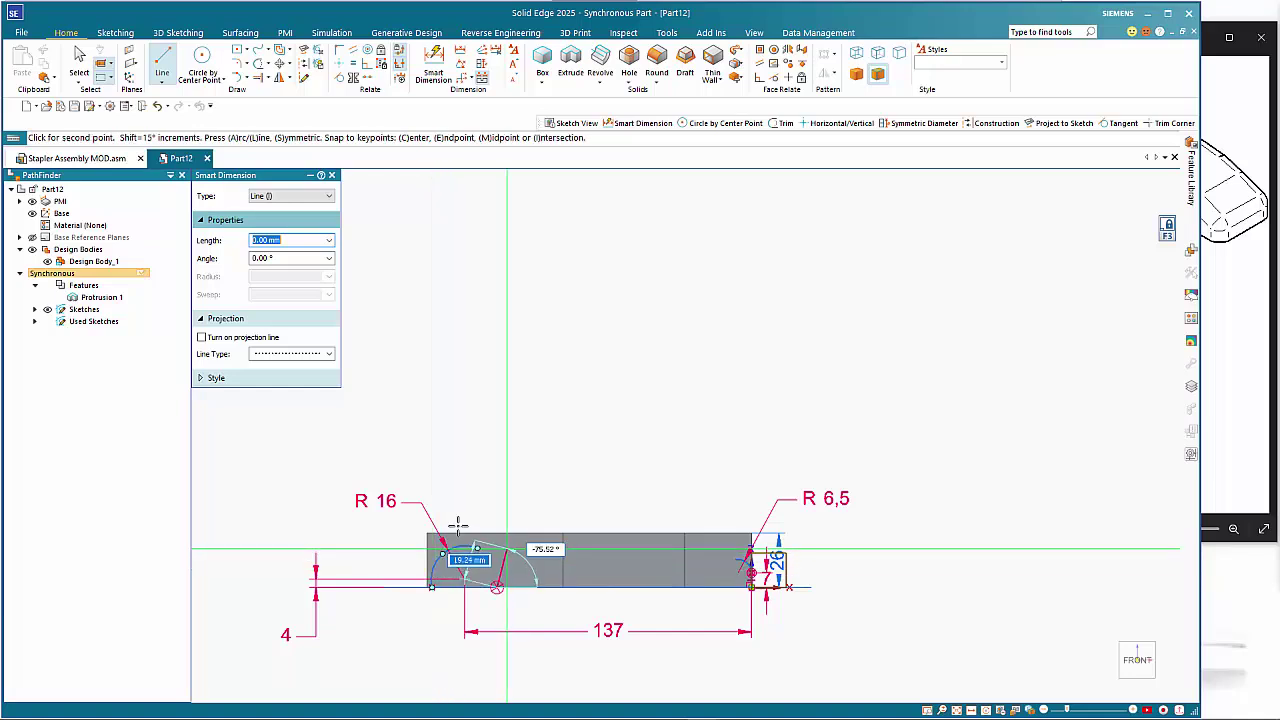
right_click(500, 474)
scroll(430, 563, up, 3)
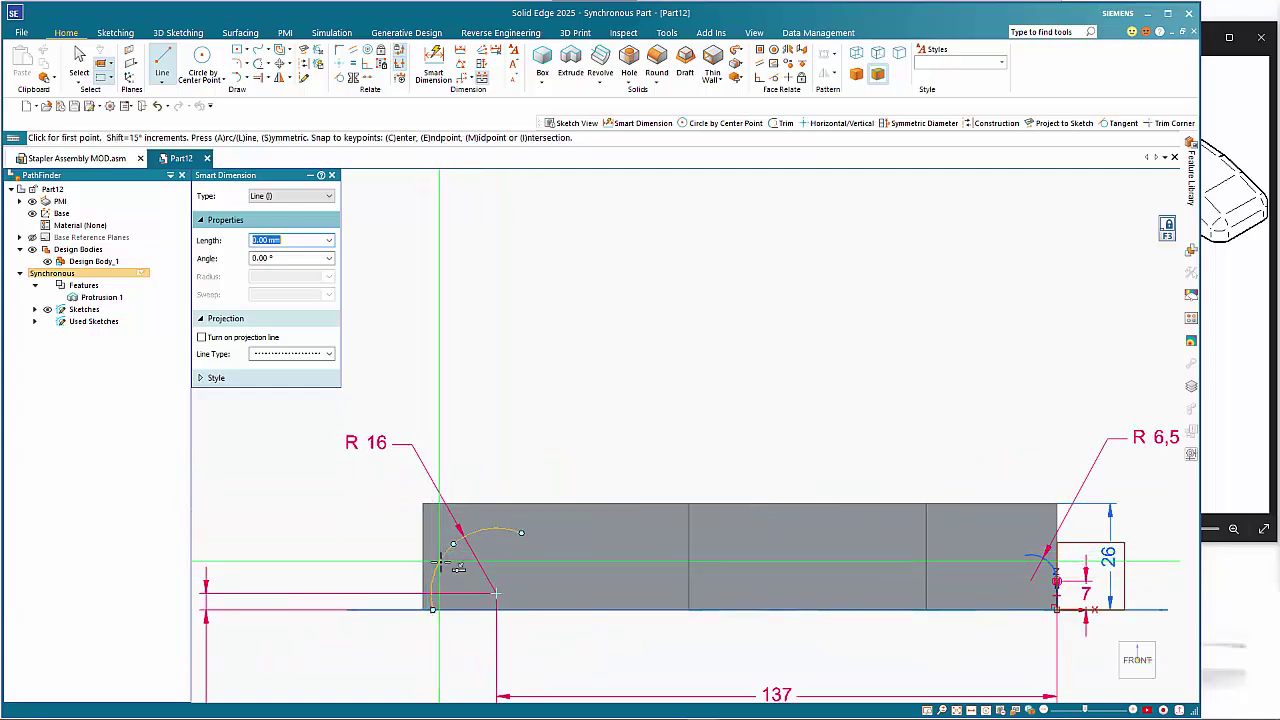
click(441, 560)
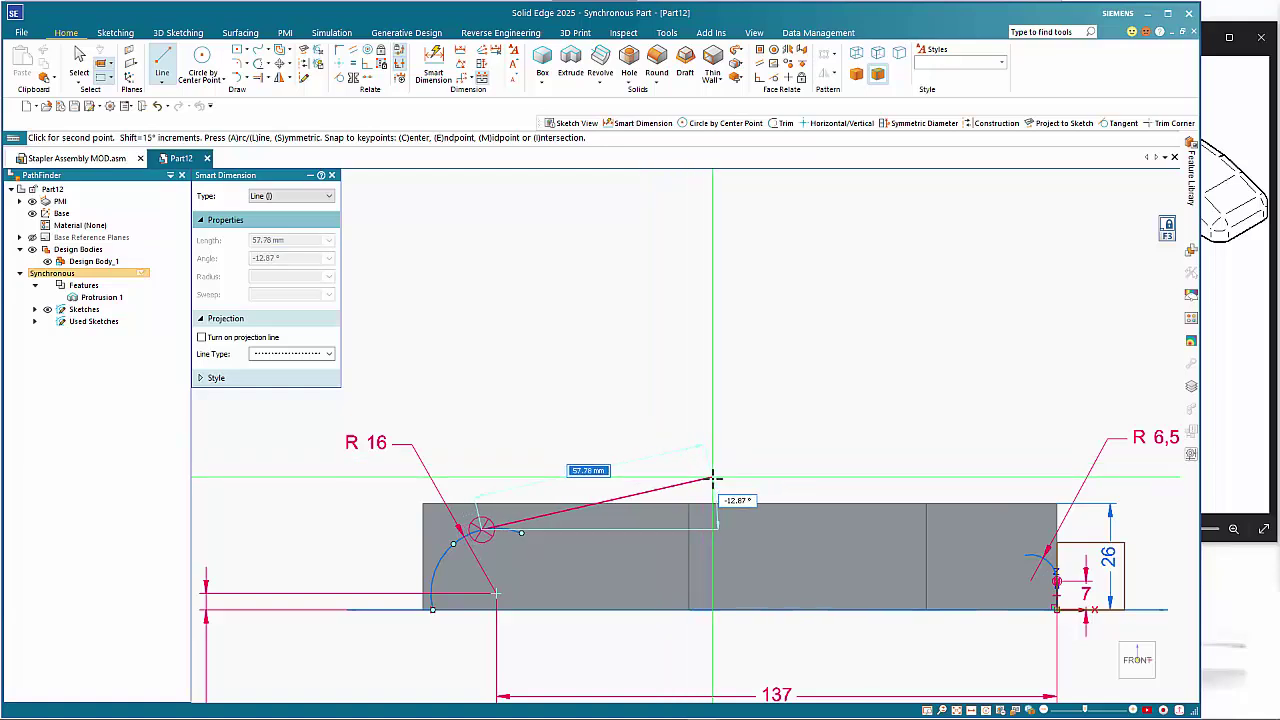
key(Tab)
text(-)
key(Tab)
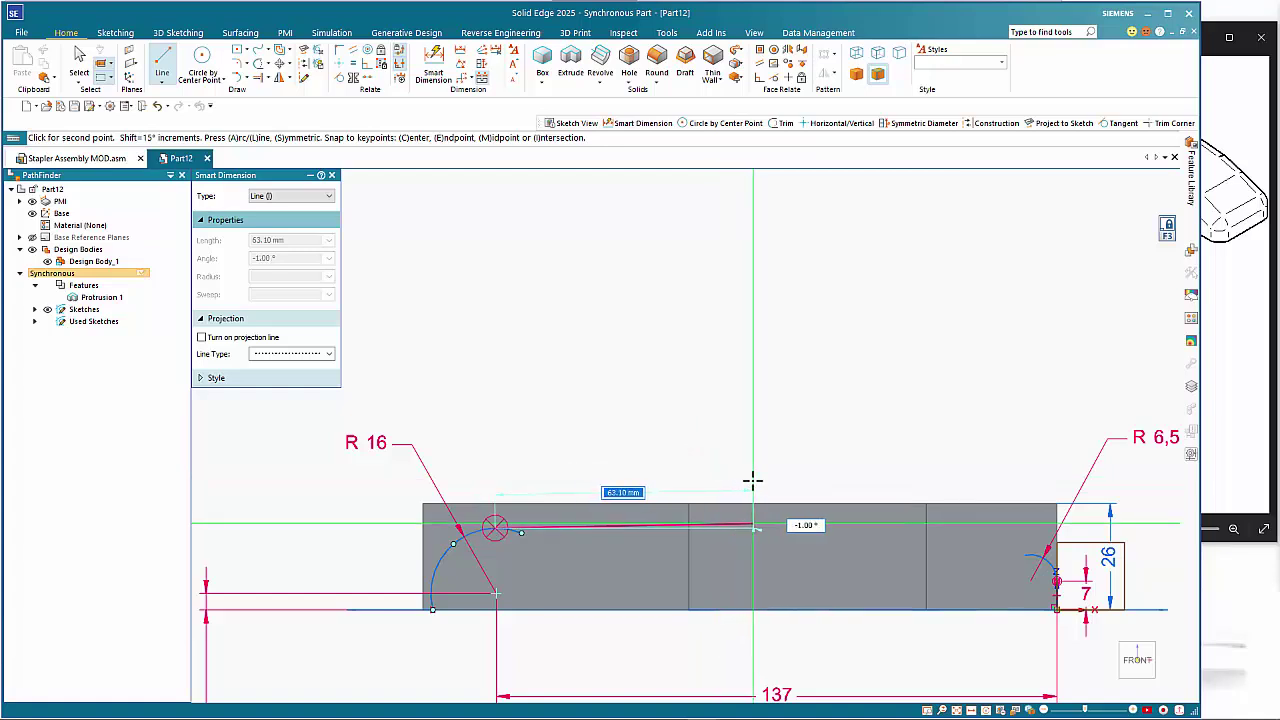
click(689, 526)
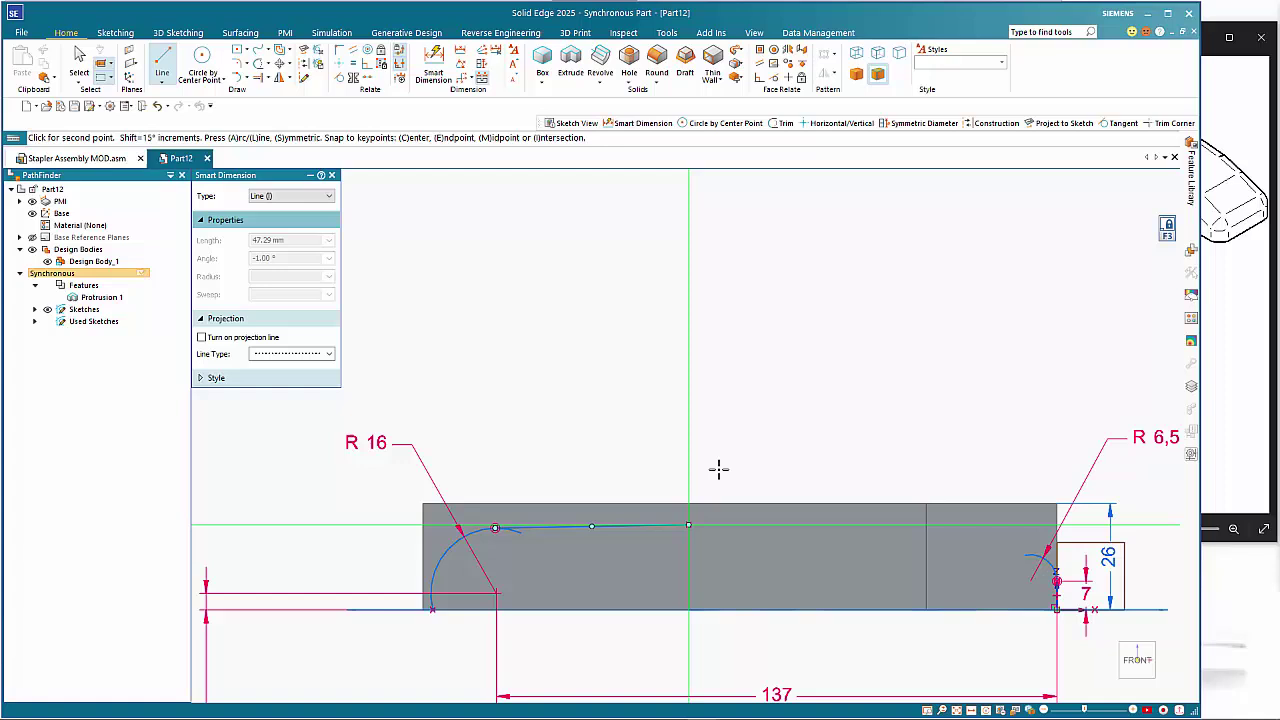
click(1236, 347)
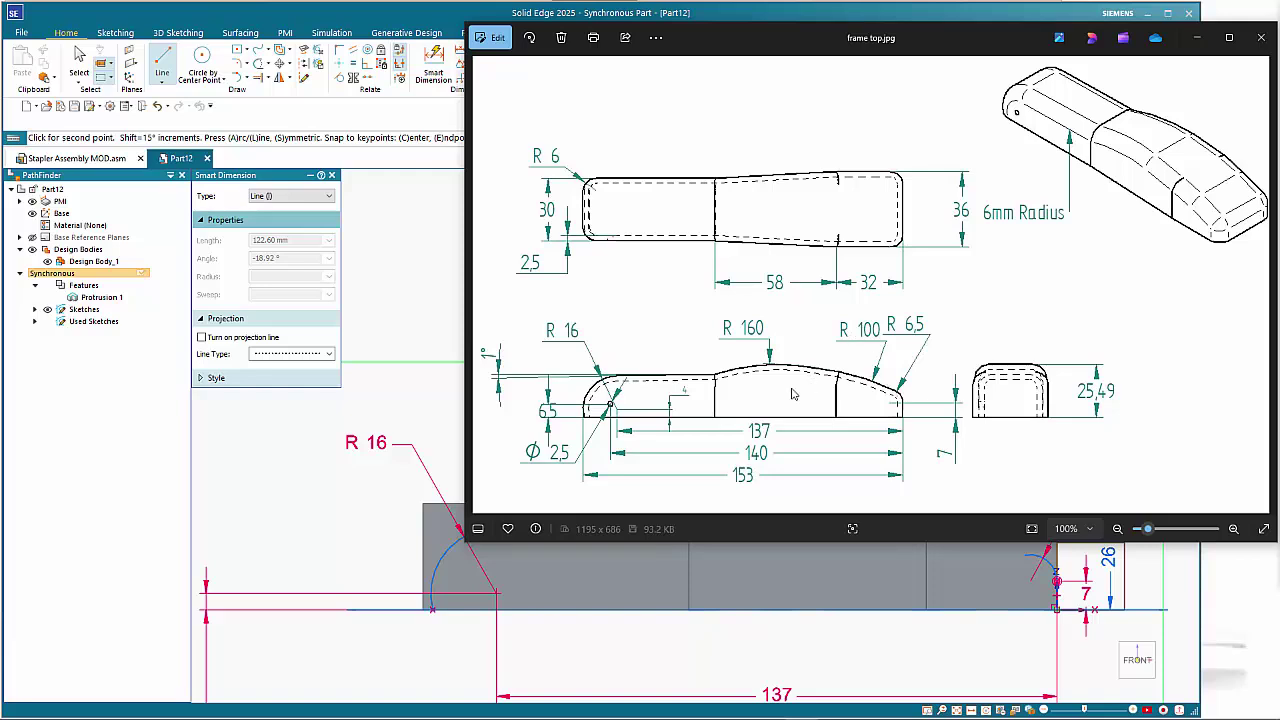
right_click(565, 650)
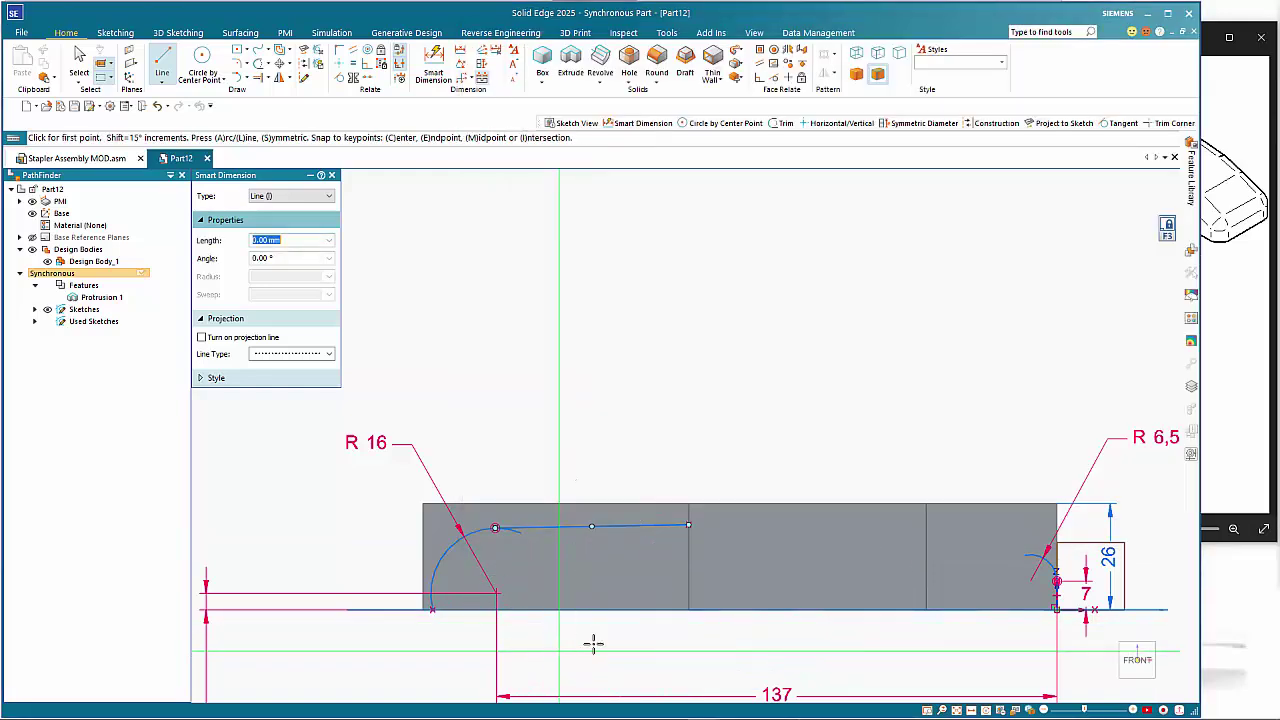
key(Escape)
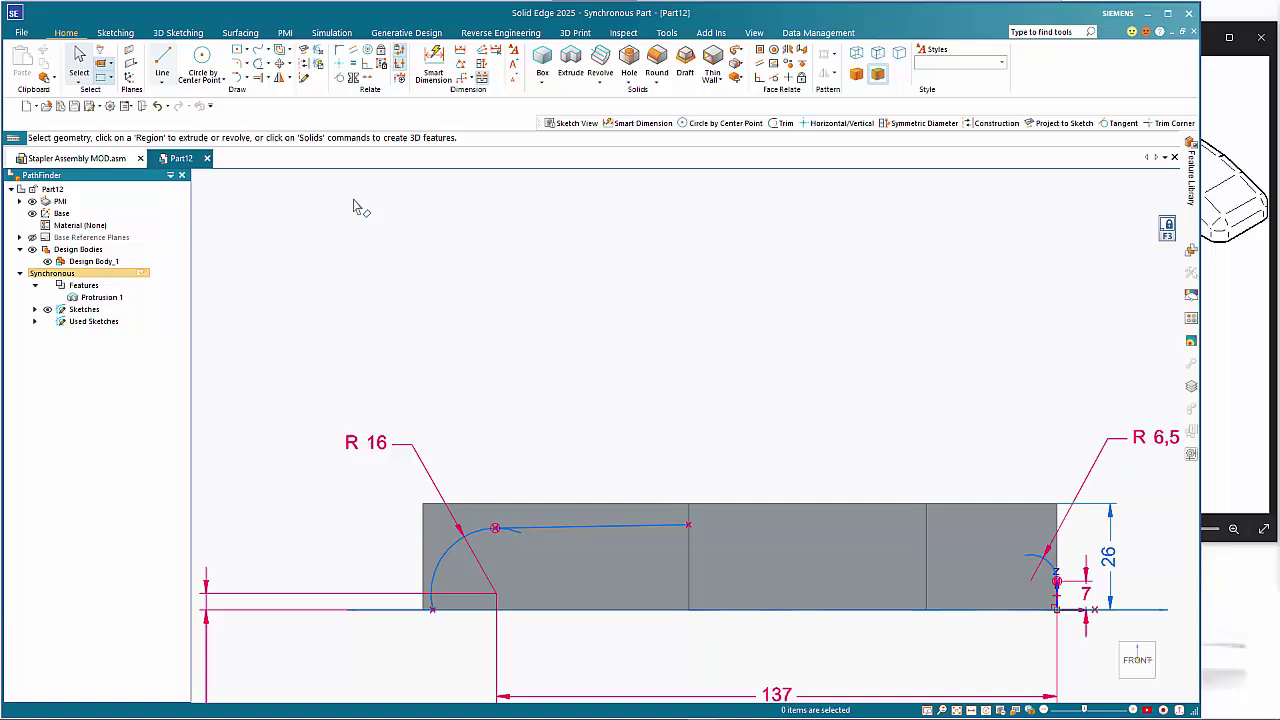
- Sketch a three-point arc of about 30 mm radius from the wide-end R 6.5 arc to just past the block's nearest internal vertical edge
click(247, 80)
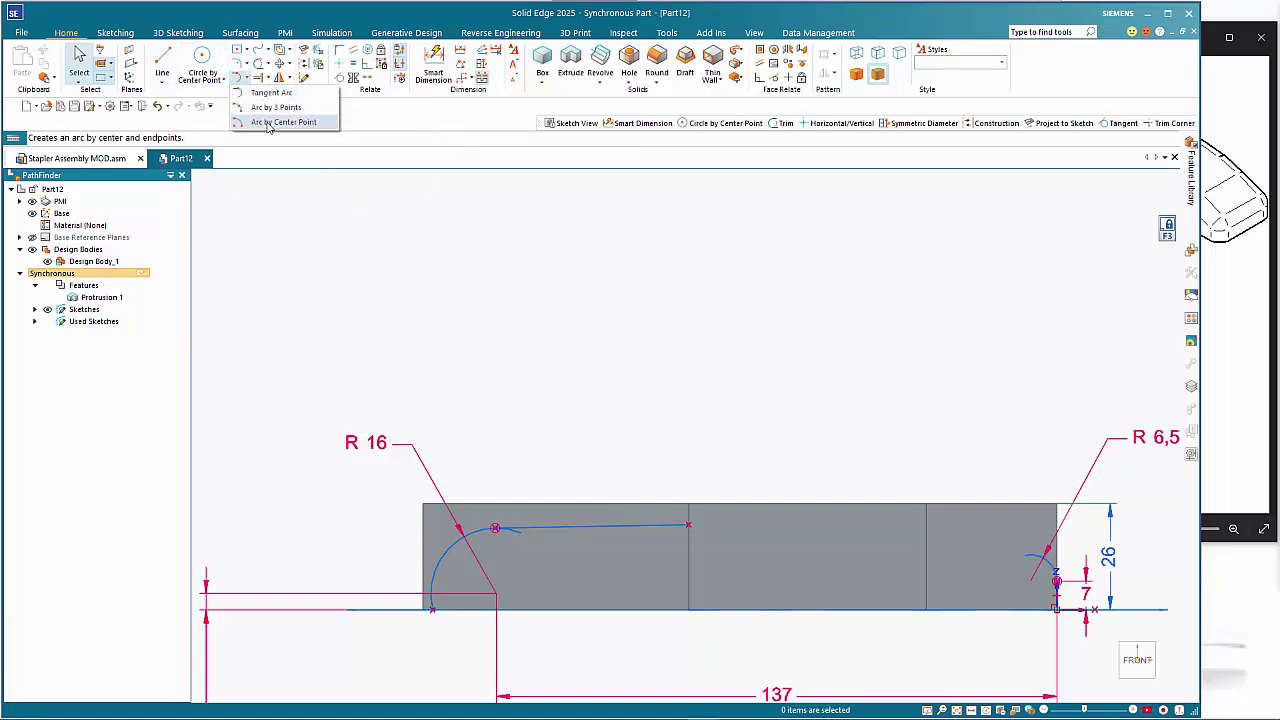
click(276, 107)
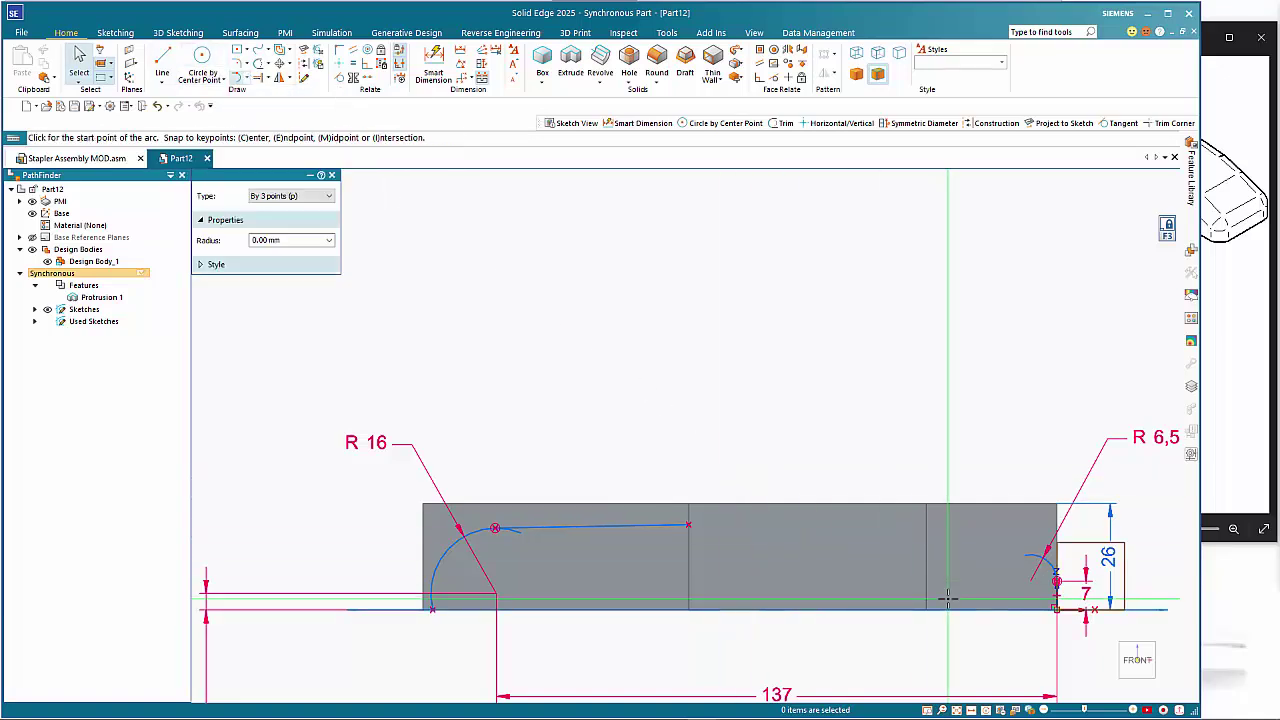
scroll(946, 598, up, 2)
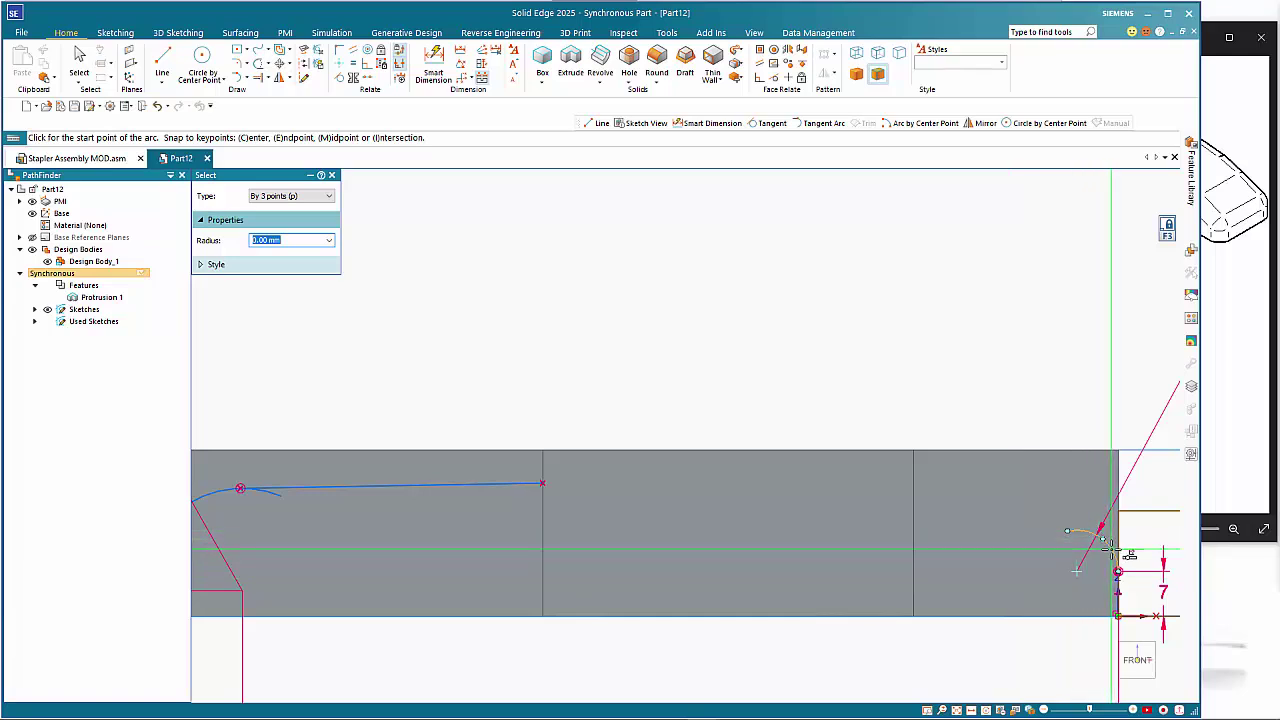
click(1109, 547)
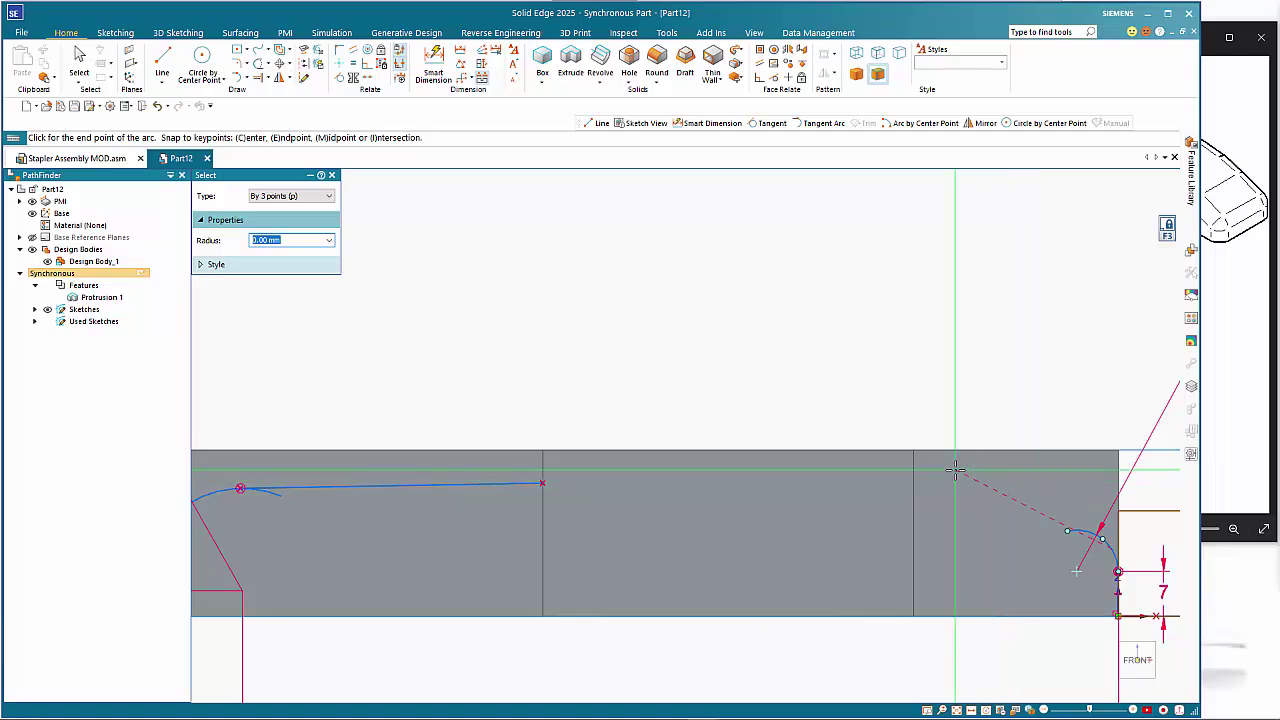
click(882, 476)
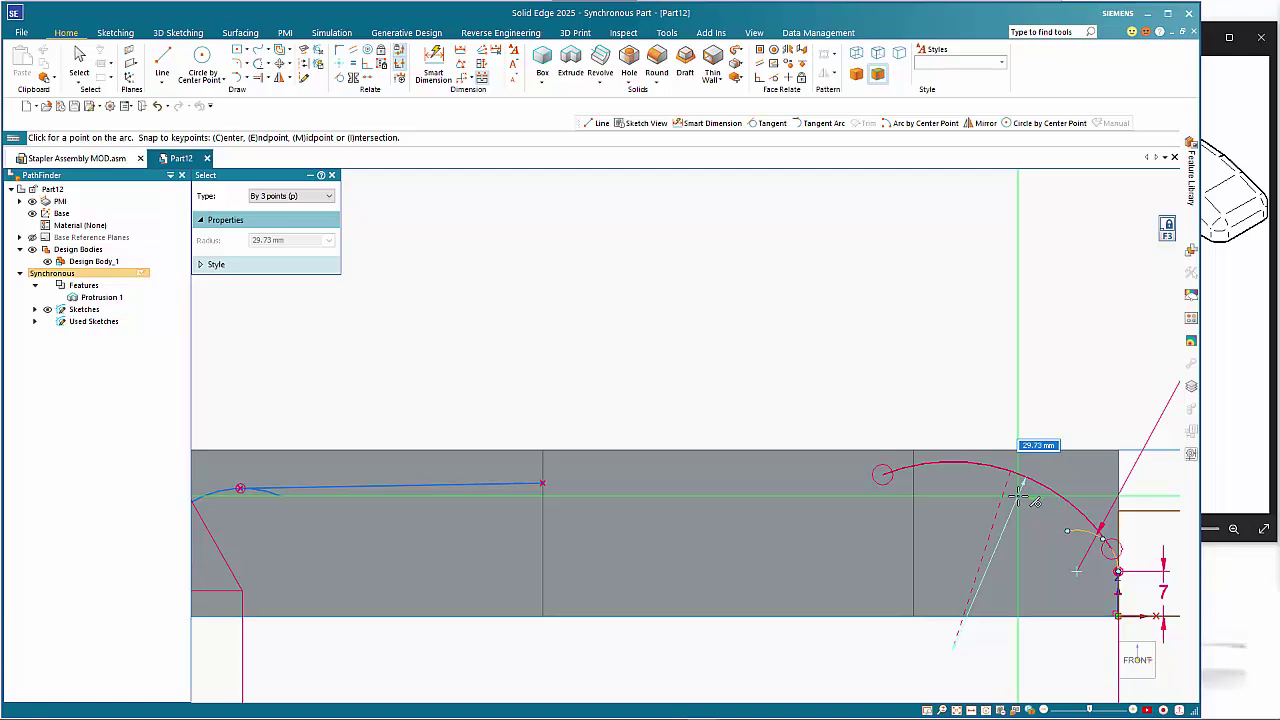
click(1020, 497)
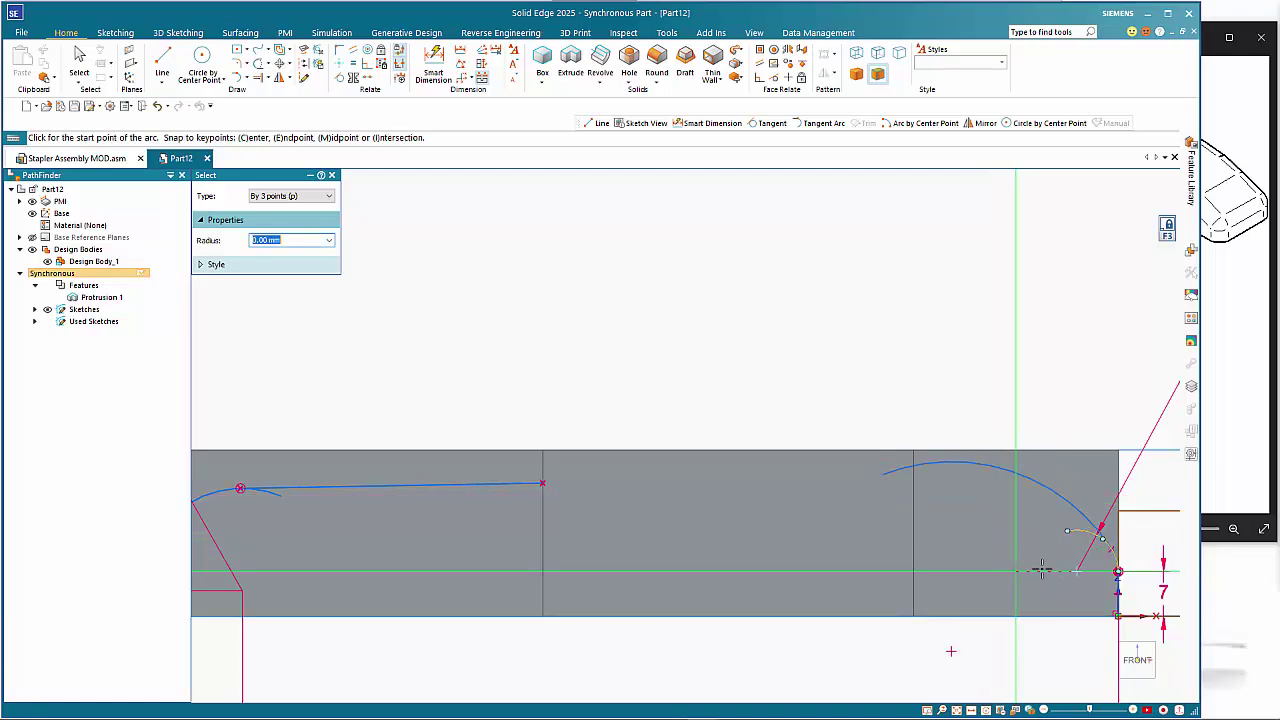
key(Escape)
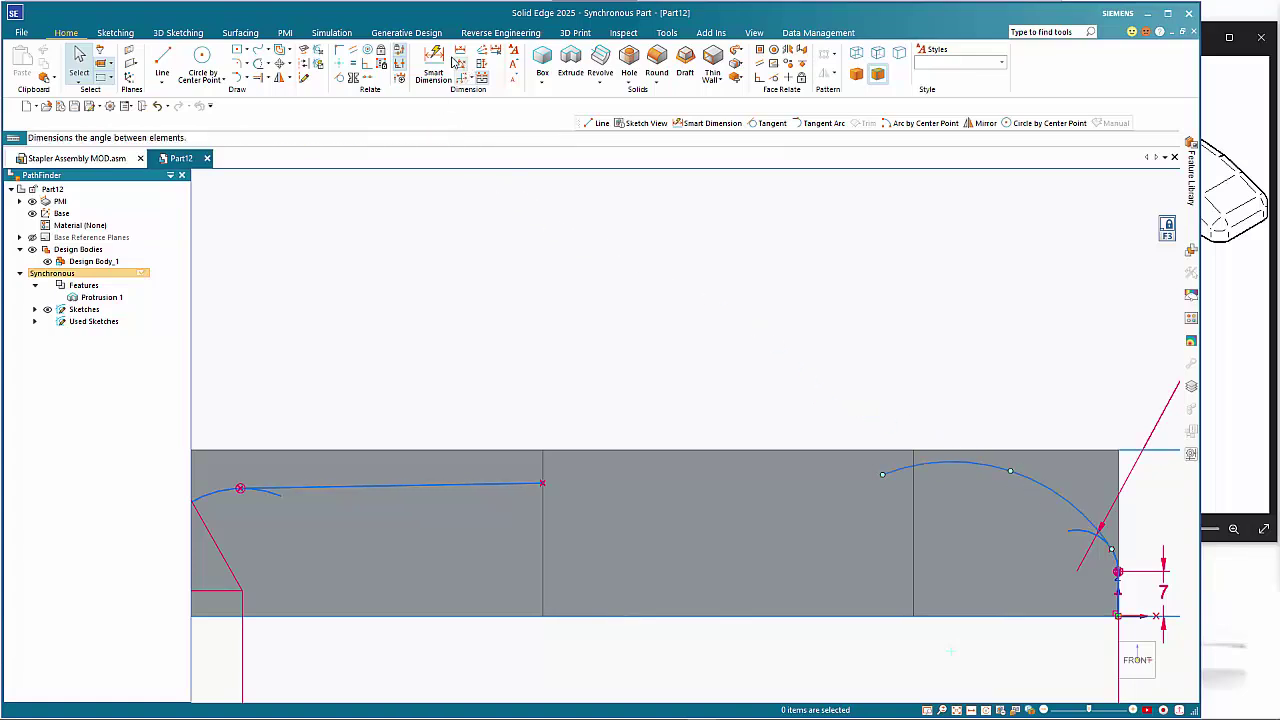
- Set the new three-point arc's radius to 100 mm and make it tangent to the wide-end R 6.5 arc
click(433, 64)
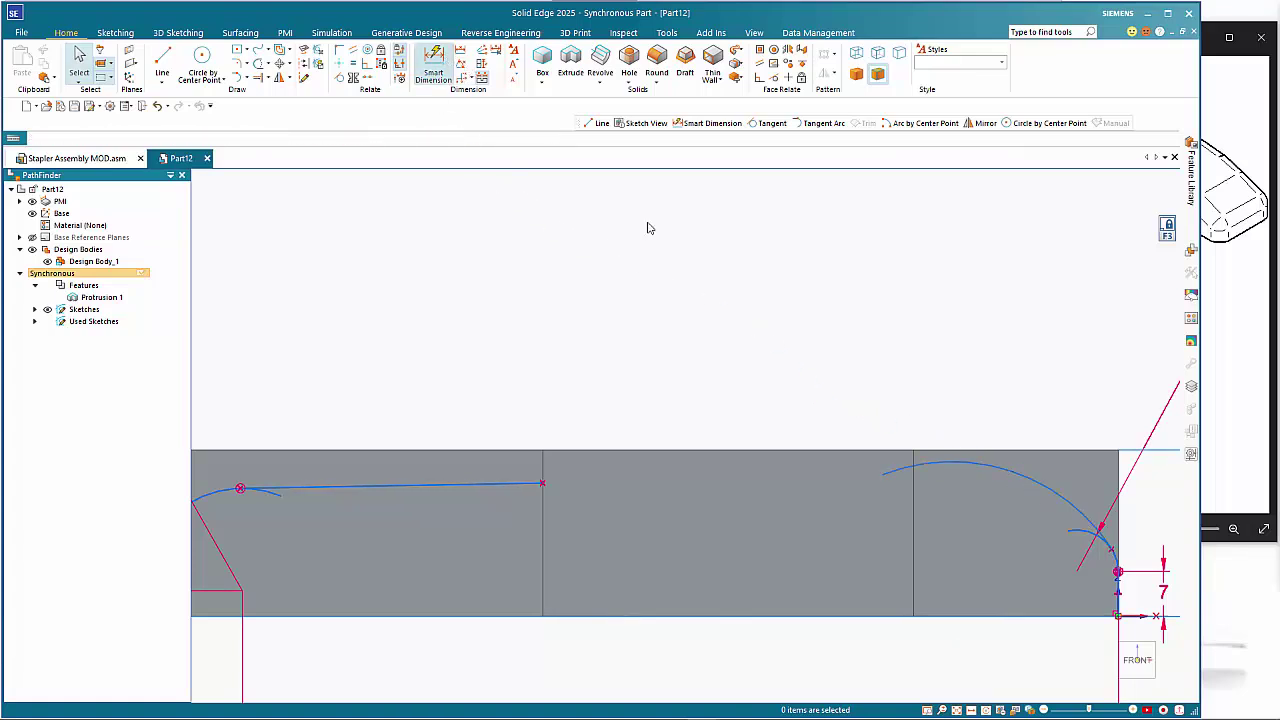
click(946, 466)
click(979, 358)
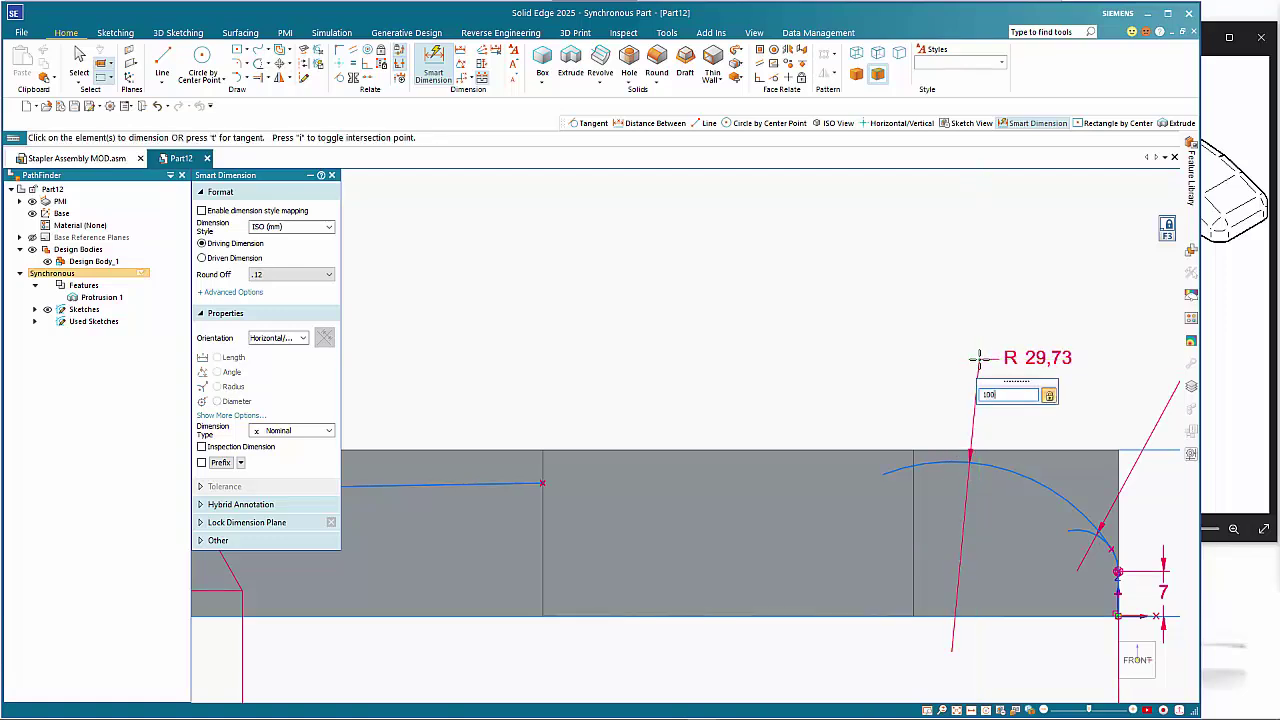
text(100)
key(Return)
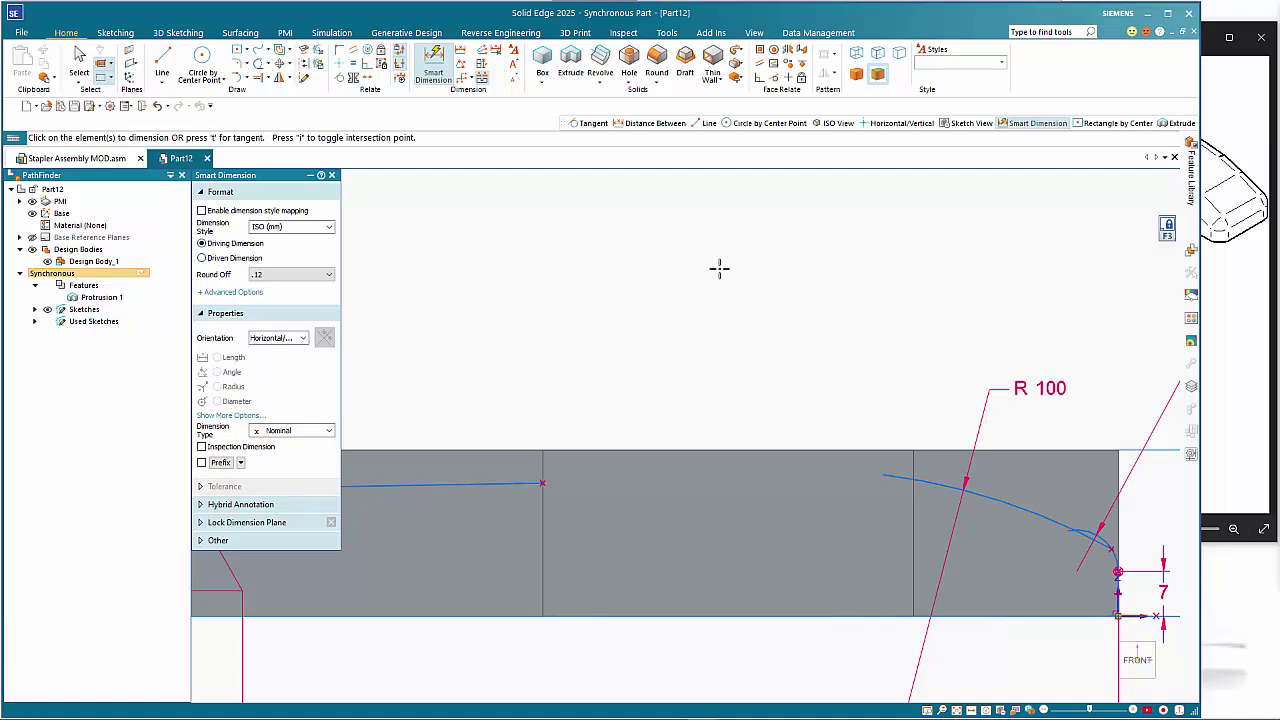
click(339, 77)
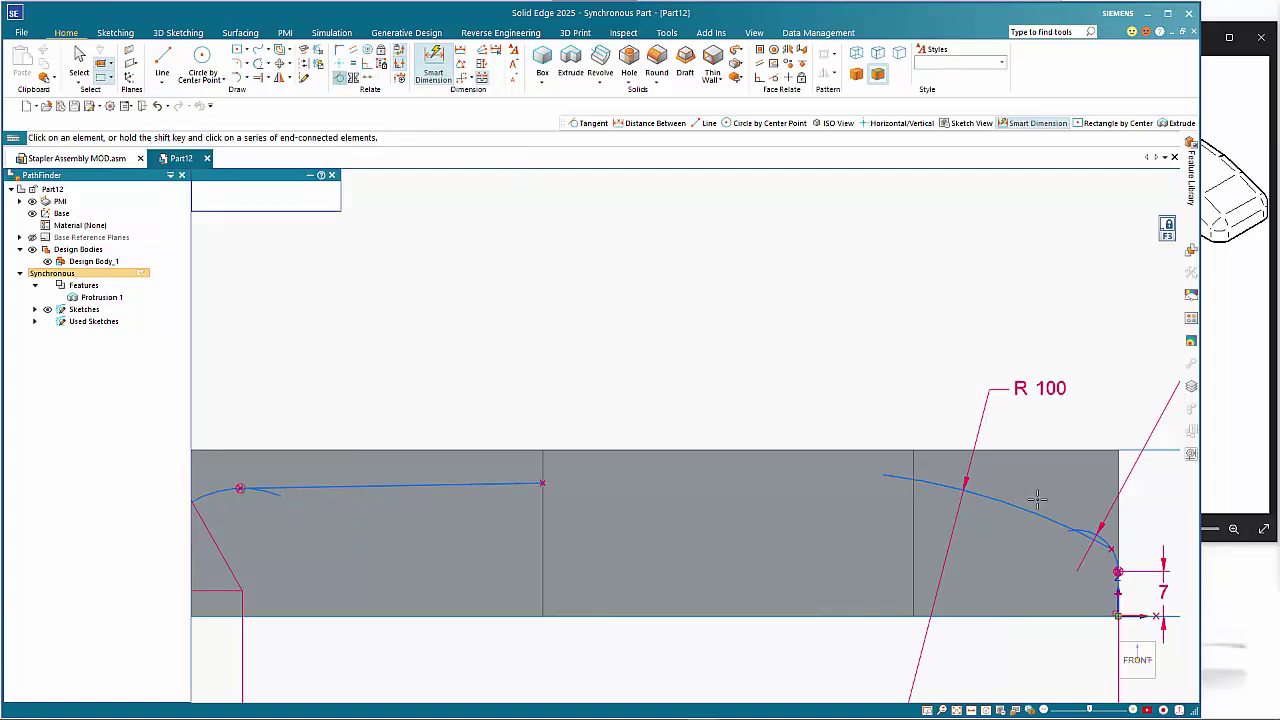
click(1091, 533)
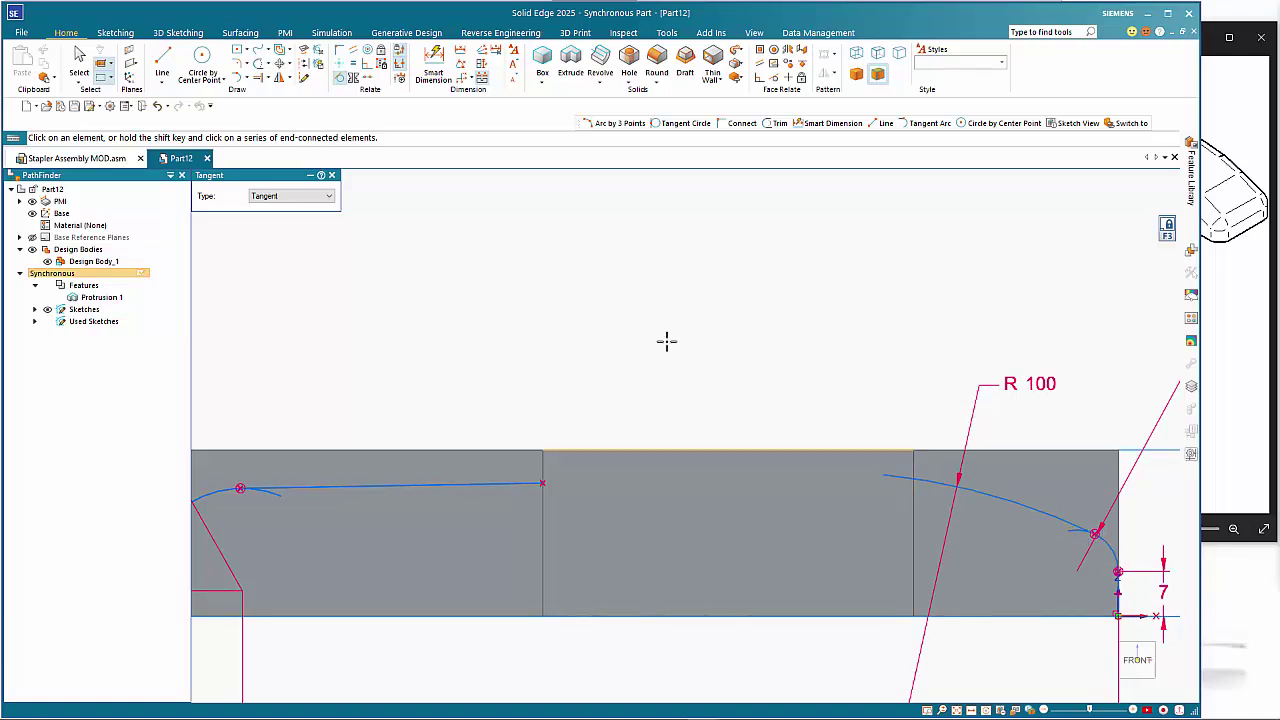
- Trim the wide-end R 6.5 arc's overhang beyond its tangent point with the R 100 arc
click(258, 62)
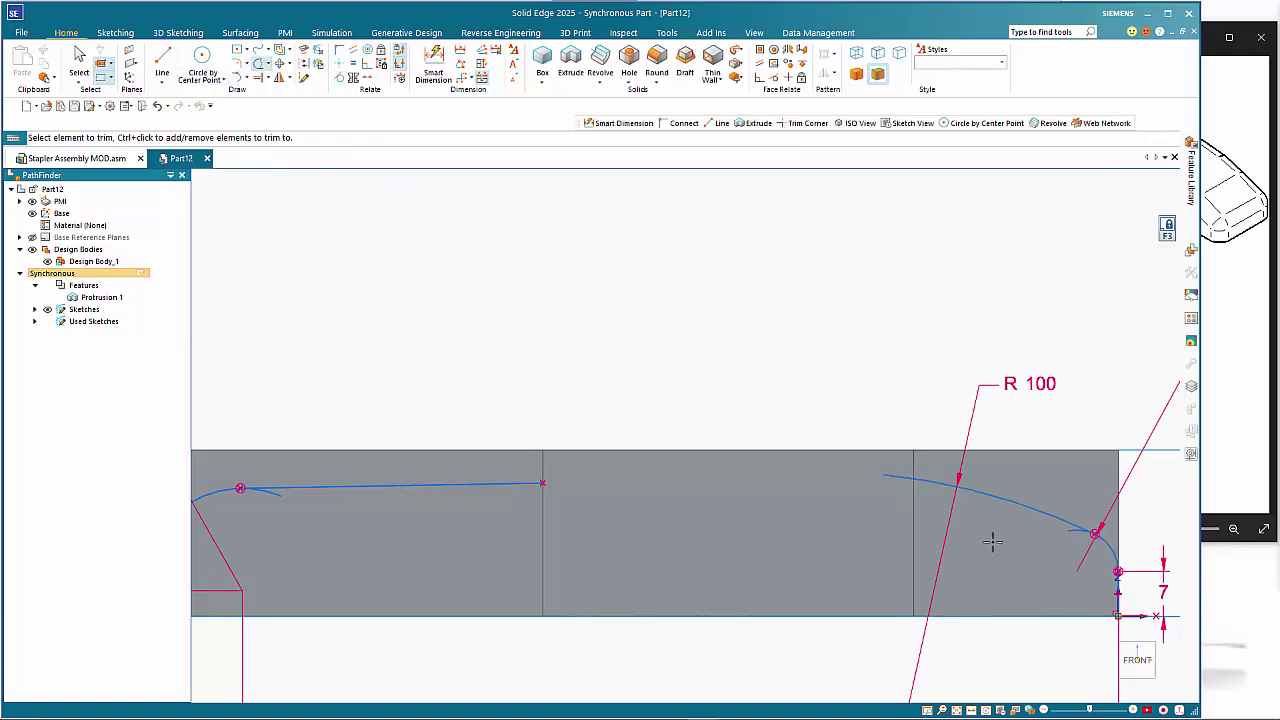
click(1070, 532)
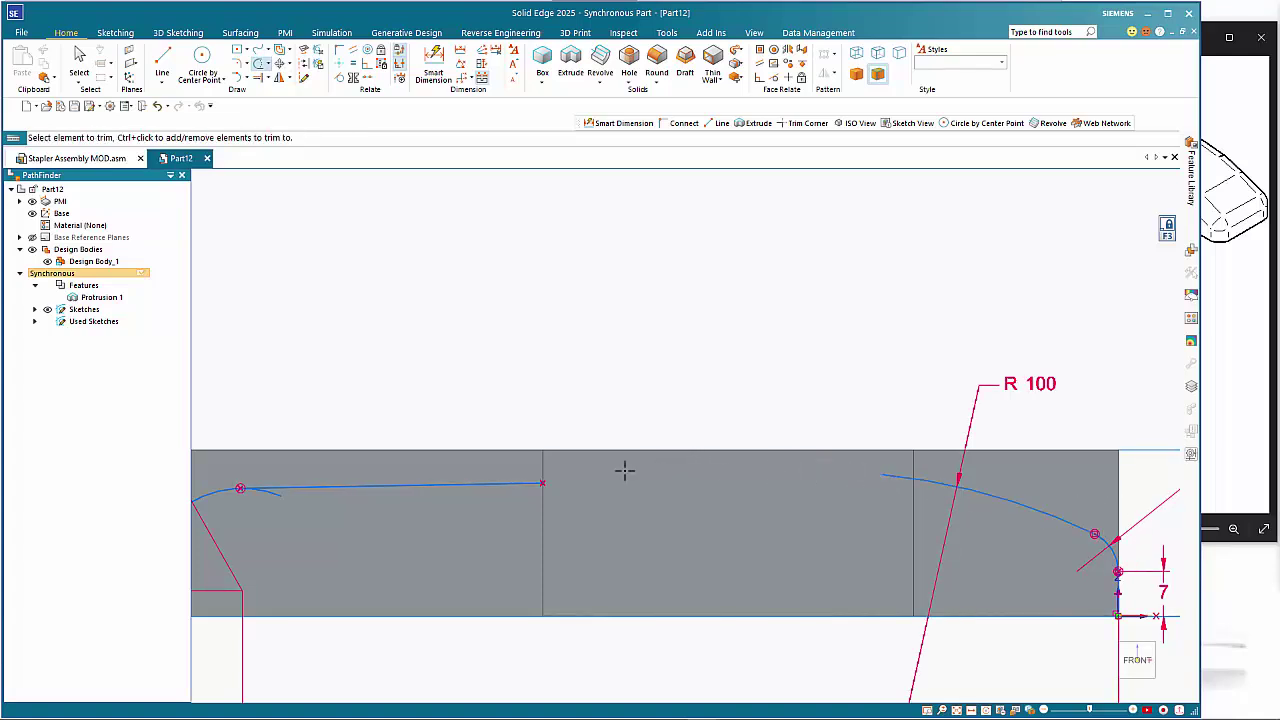
click(545, 486)
- Draw an upward-bulging three-point arc of about 157 mm radius from the angled line's free end to the R 100 arc's free end
click(246, 78)
click(258, 107)
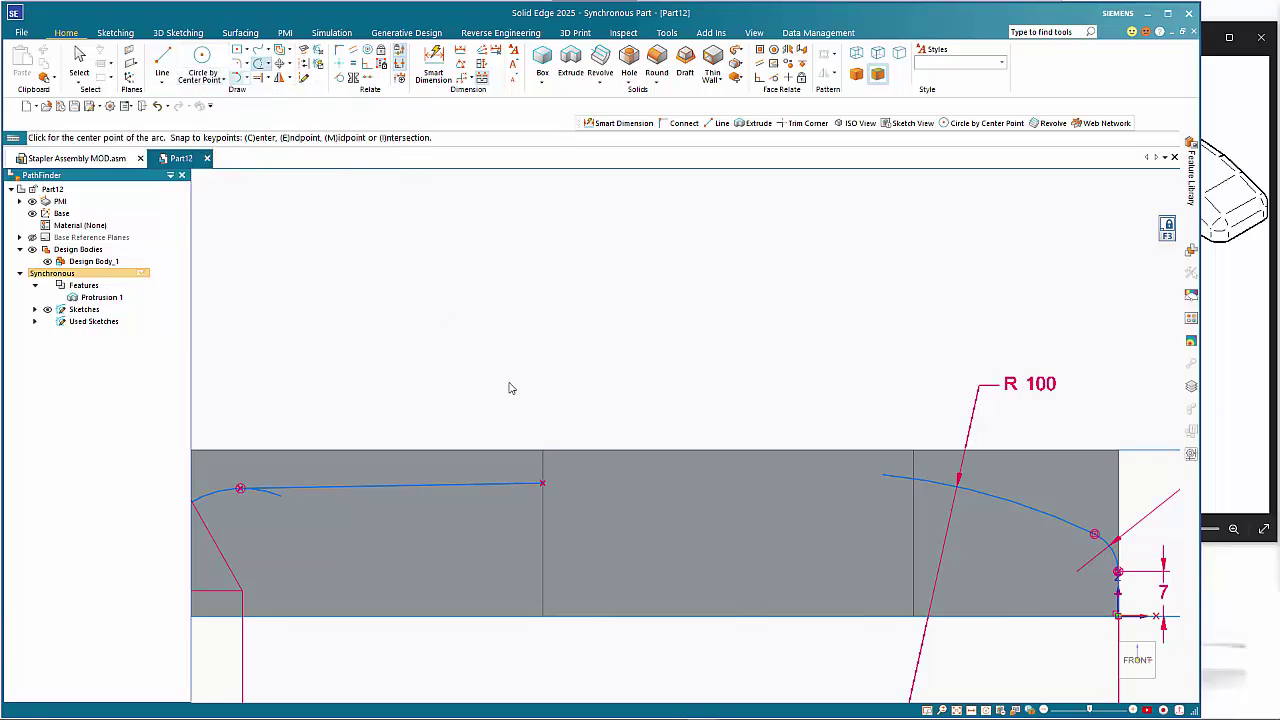
click(543, 484)
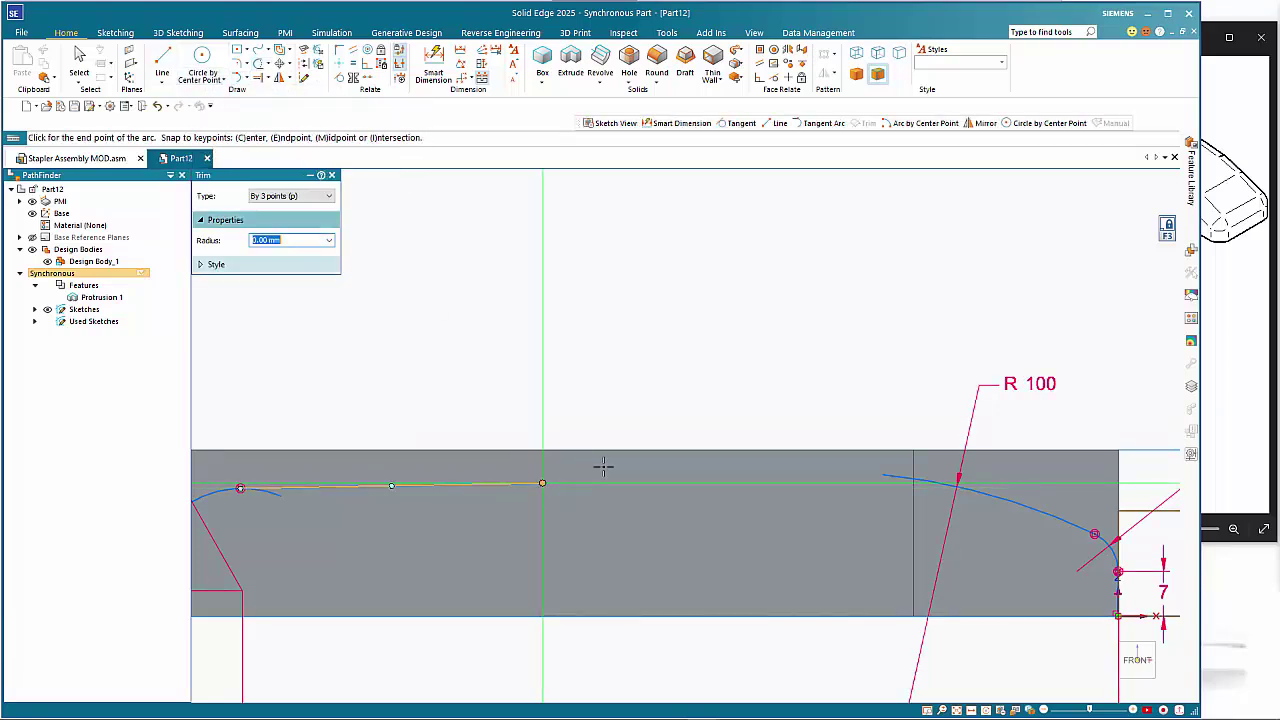
click(882, 476)
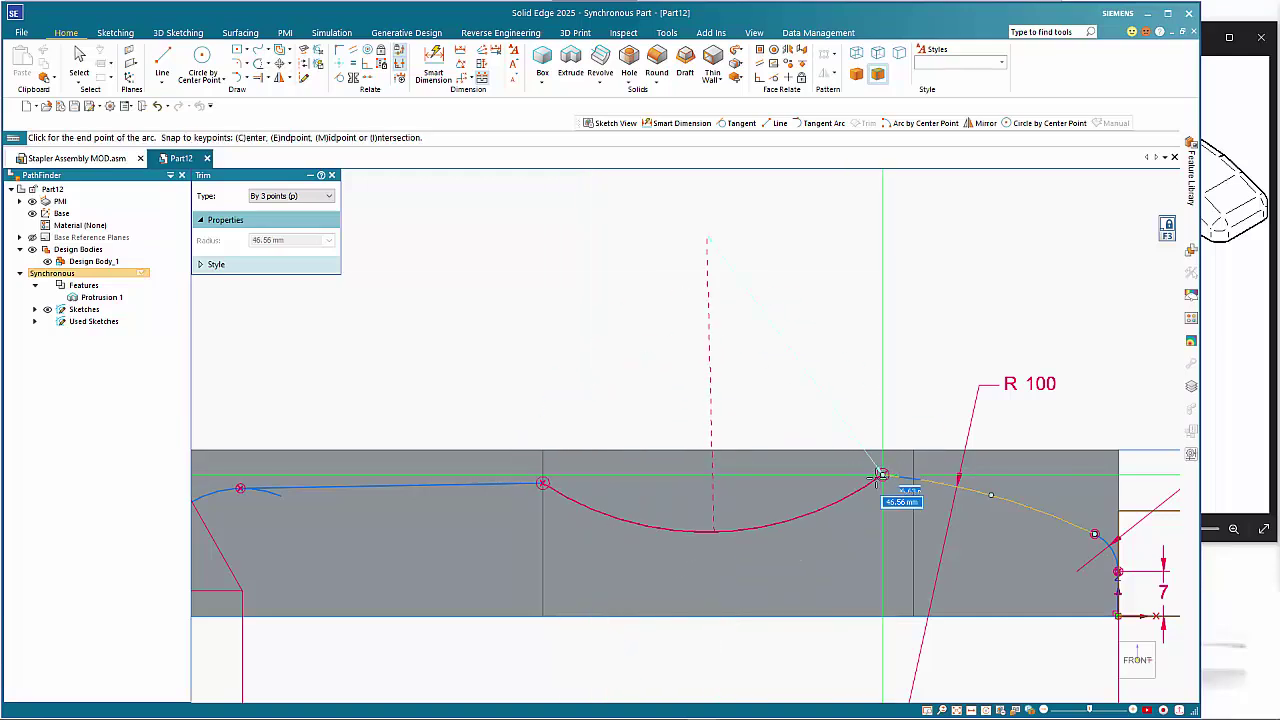
click(881, 474)
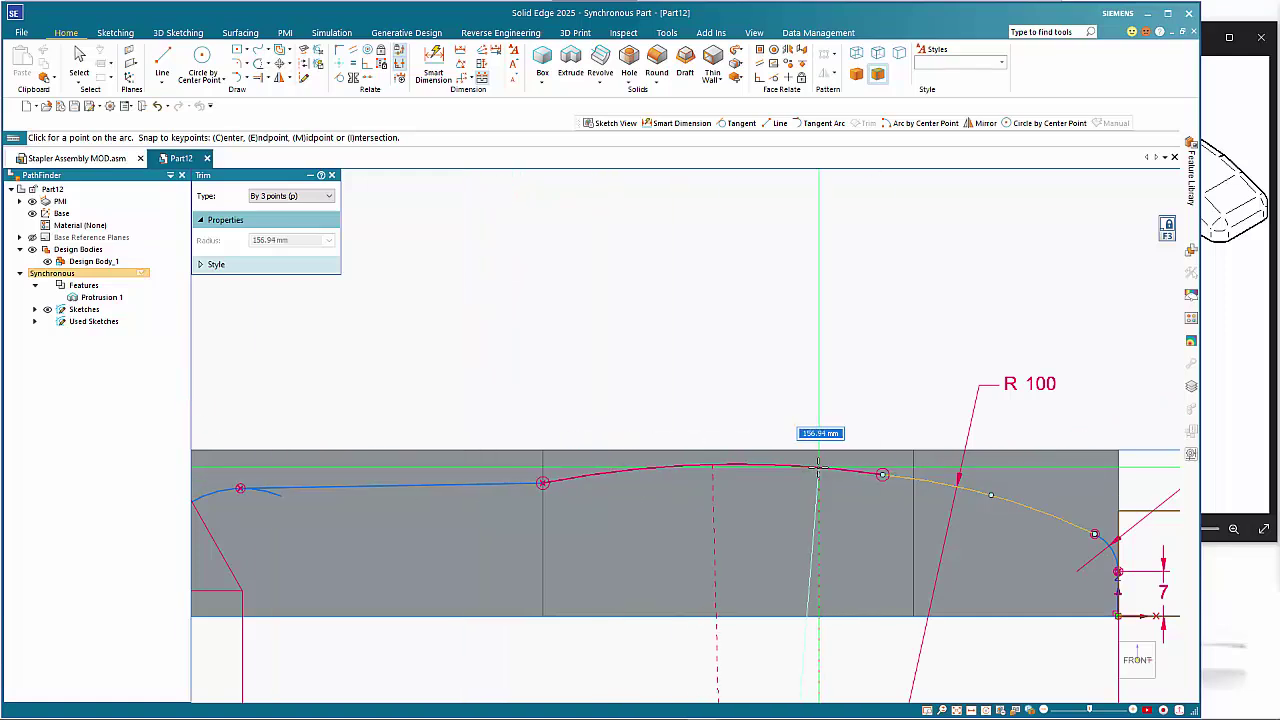
click(818, 466)
key(Escape)
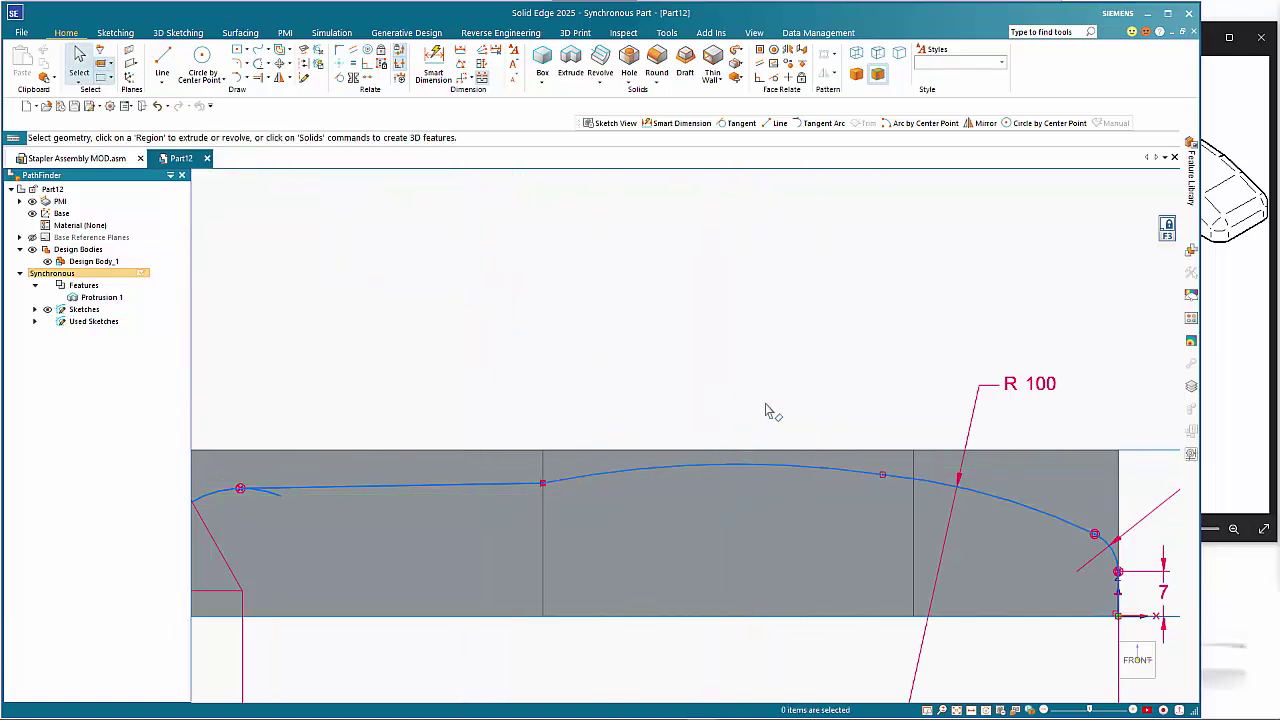
- Check the middle arc's radius in frame top.jpg and dimension the new three-point arc with a 160 mm radius
click(1228, 398)
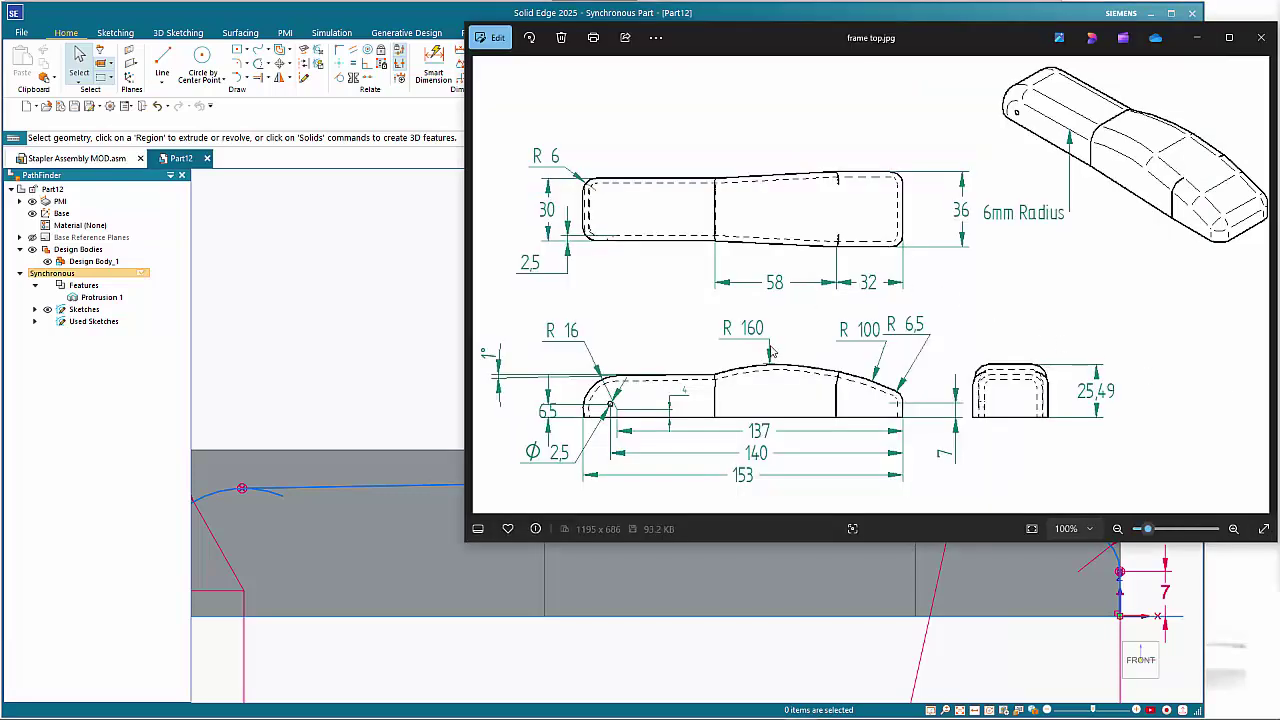
click(418, 373)
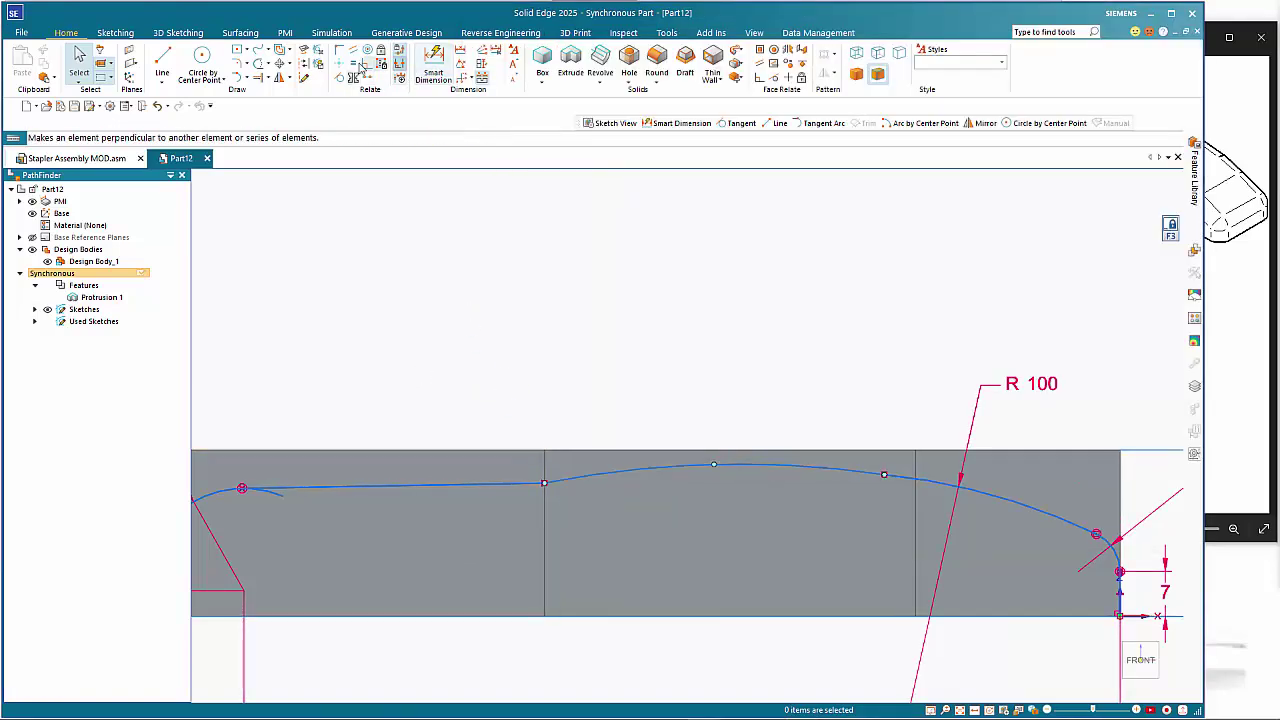
click(434, 65)
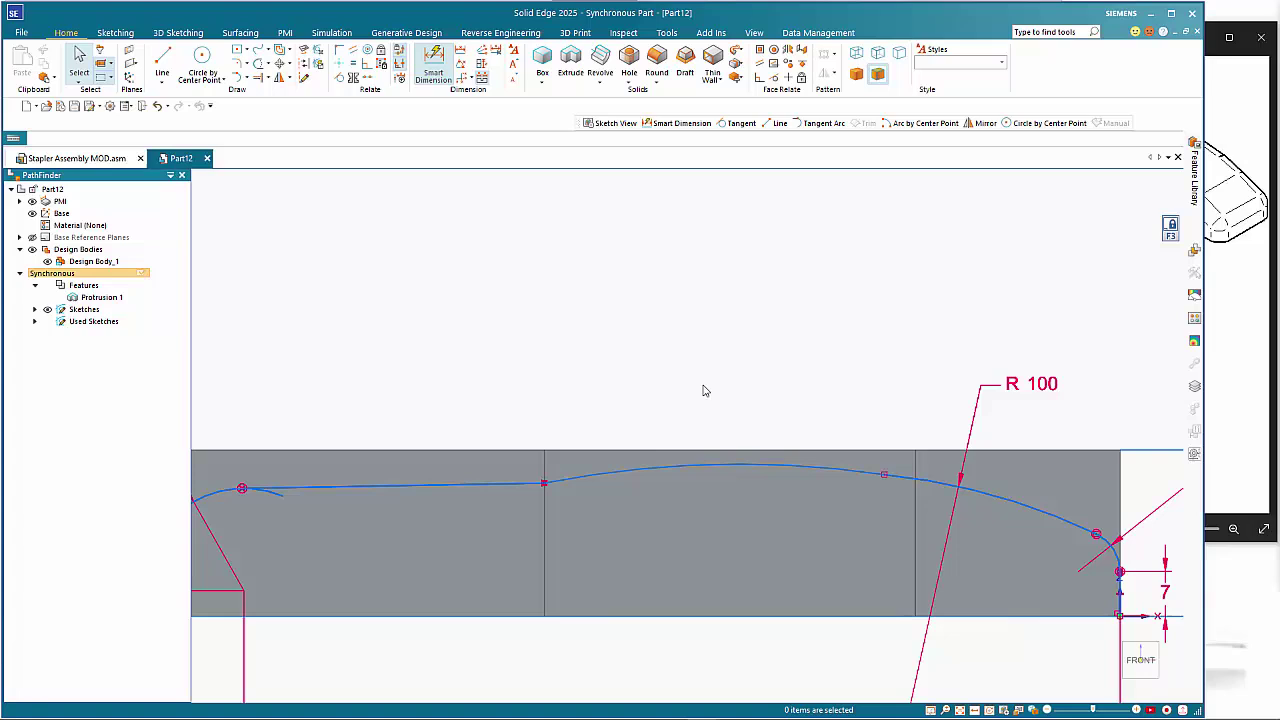
click(792, 460)
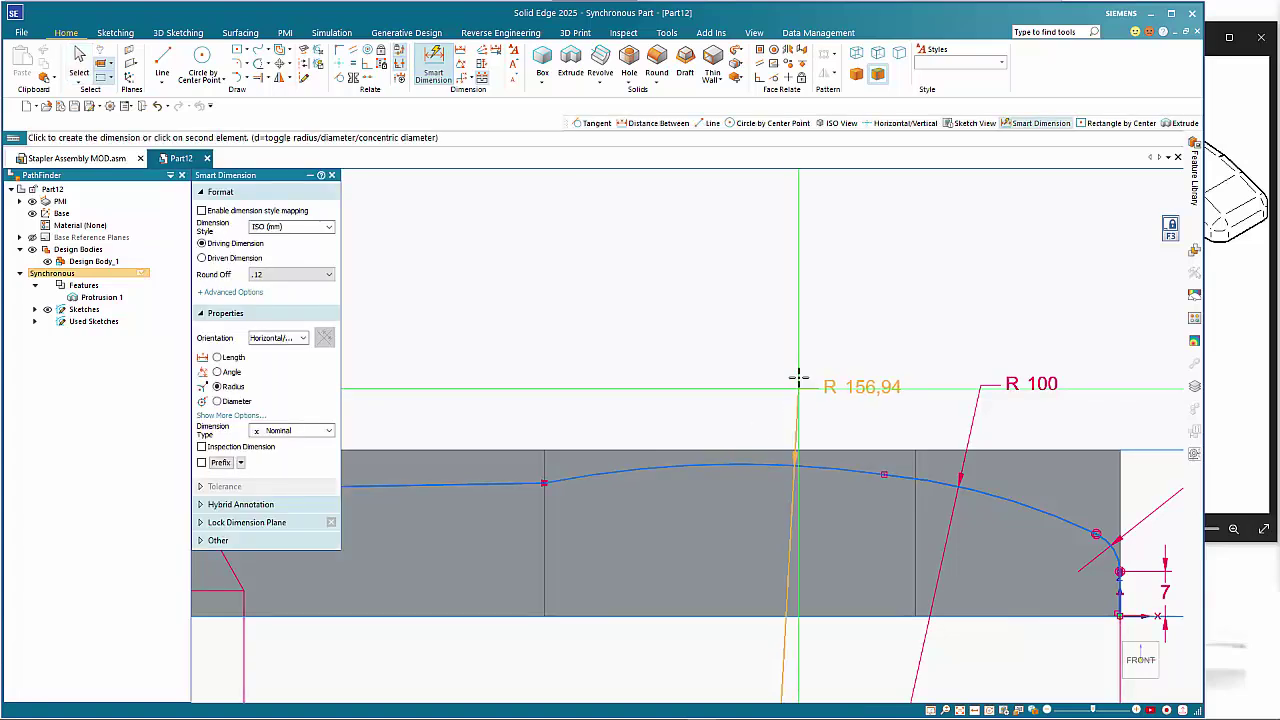
click(767, 349)
text(16)
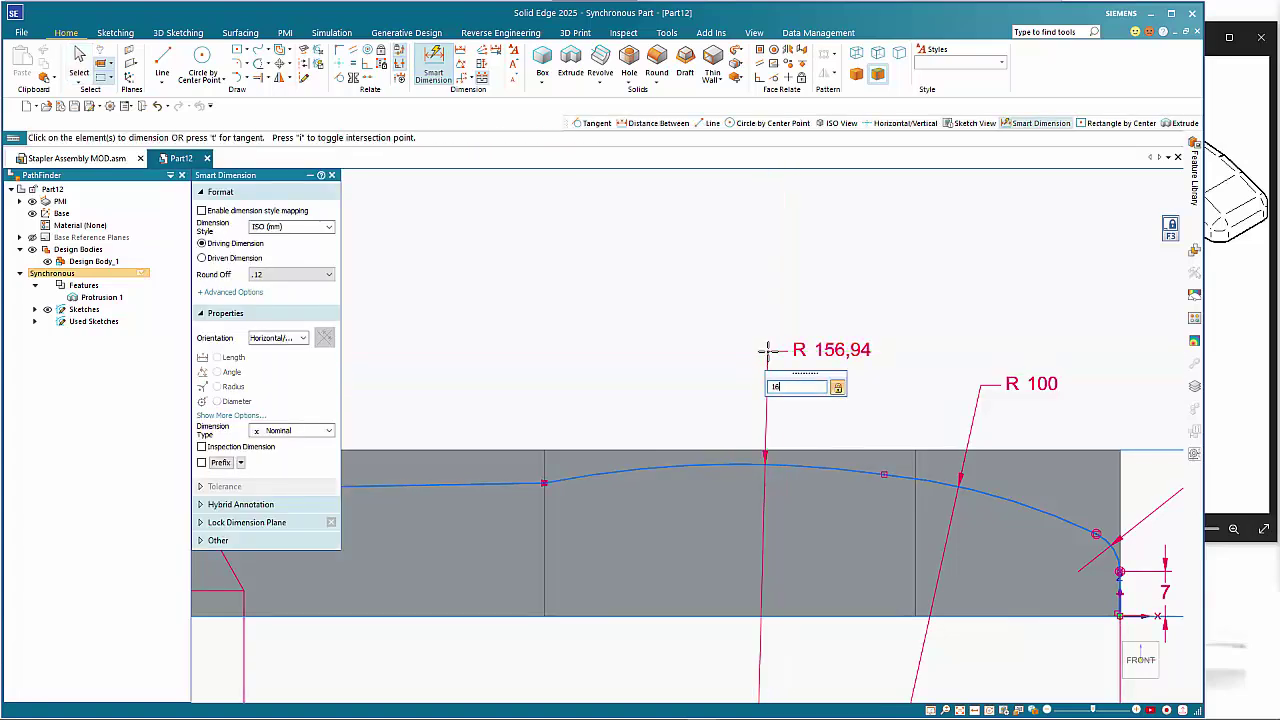
text(0)
key(Return)
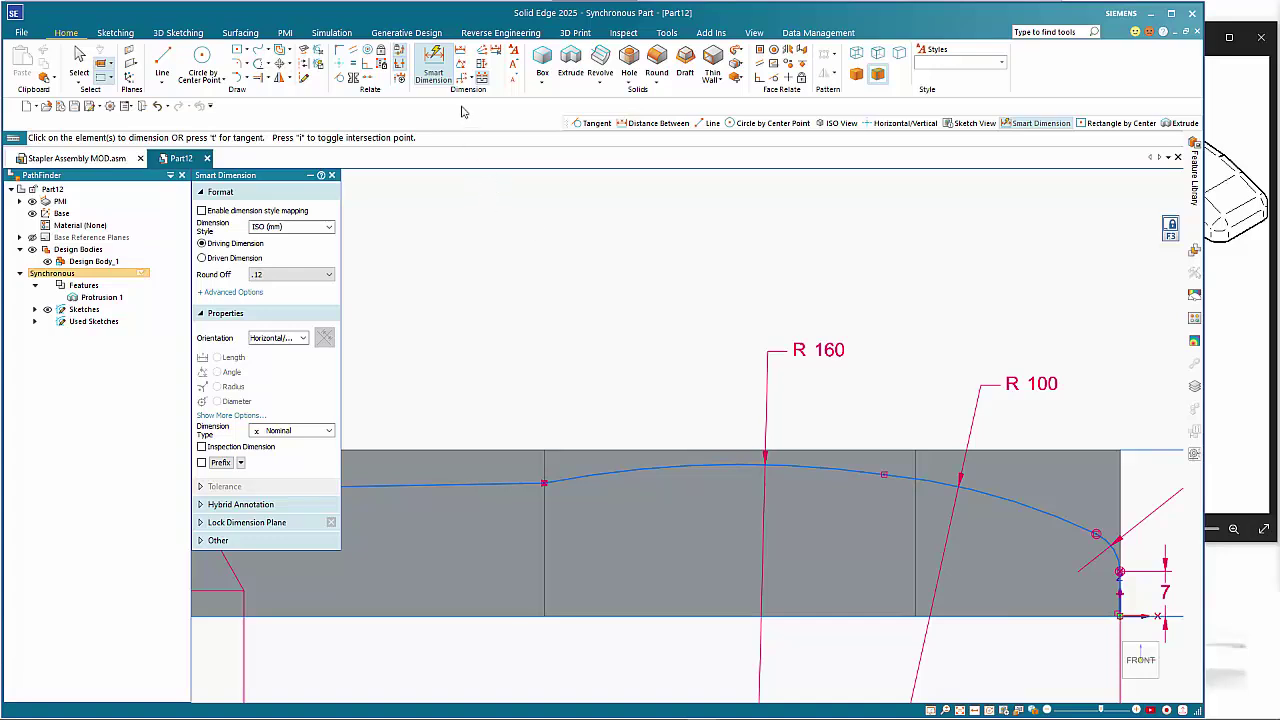
- Make the R 160 arc tangent to the R 100 arc
click(440, 82)
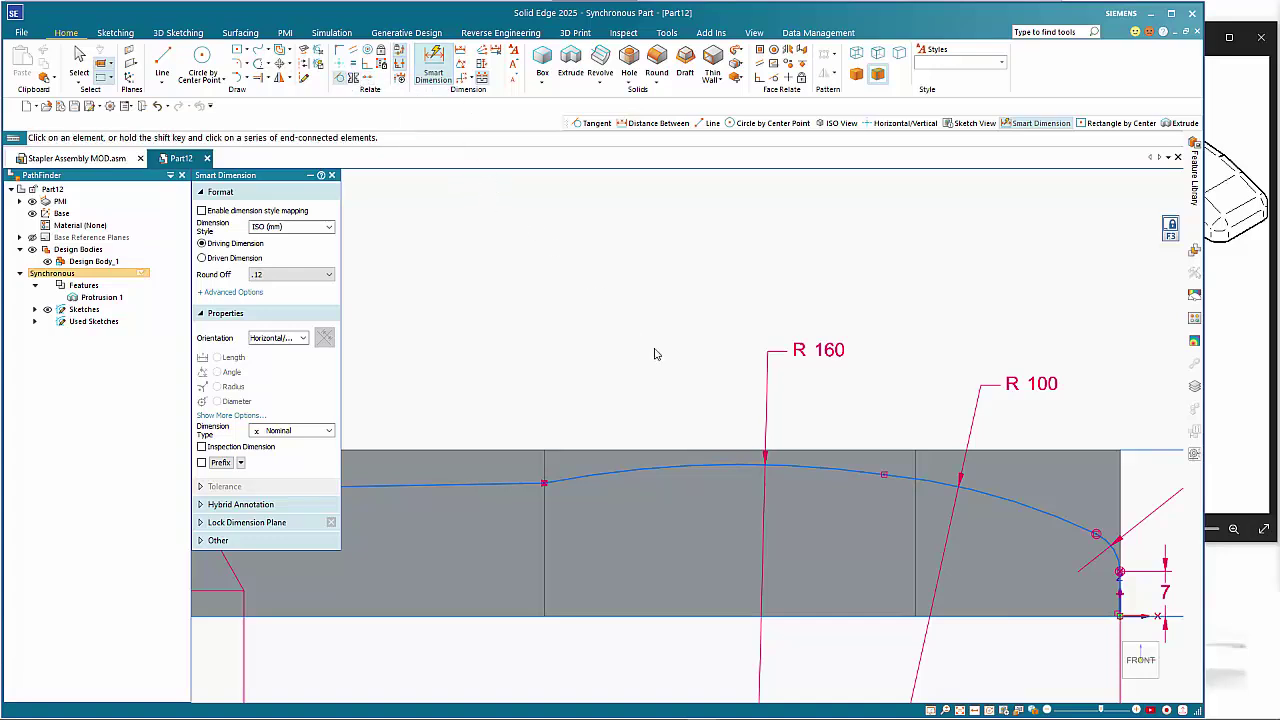
click(822, 466)
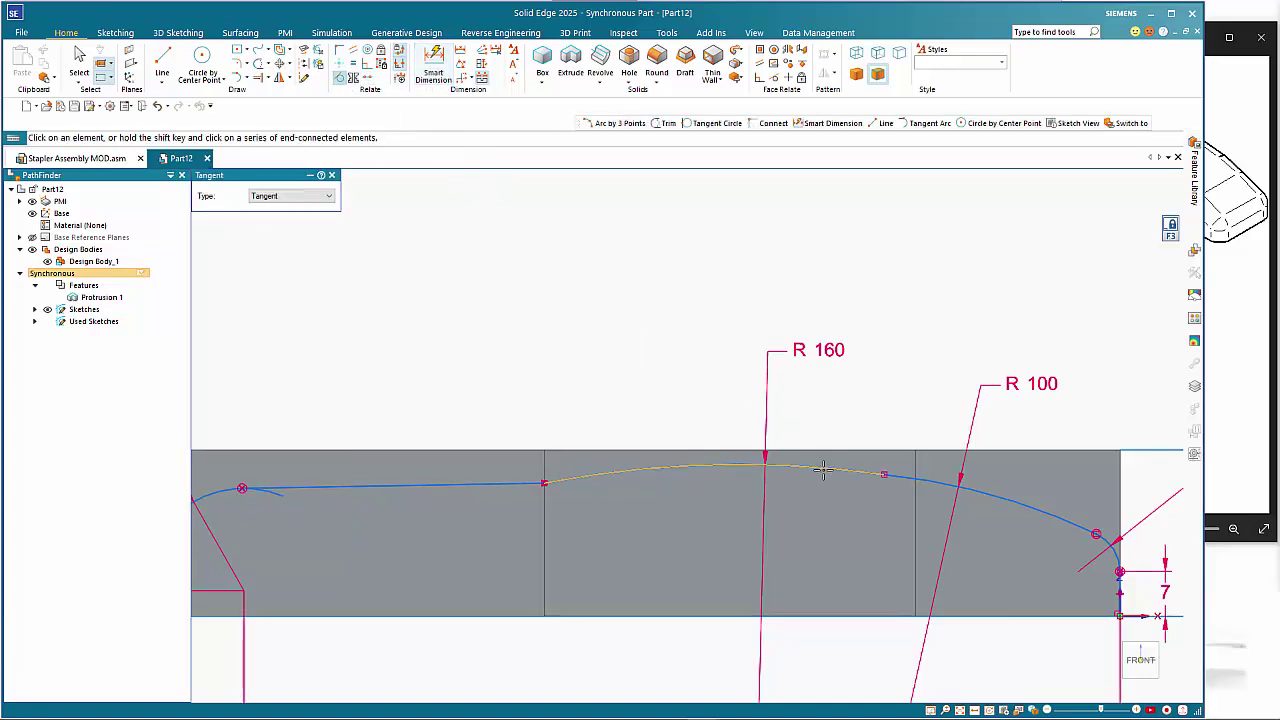
click(898, 477)
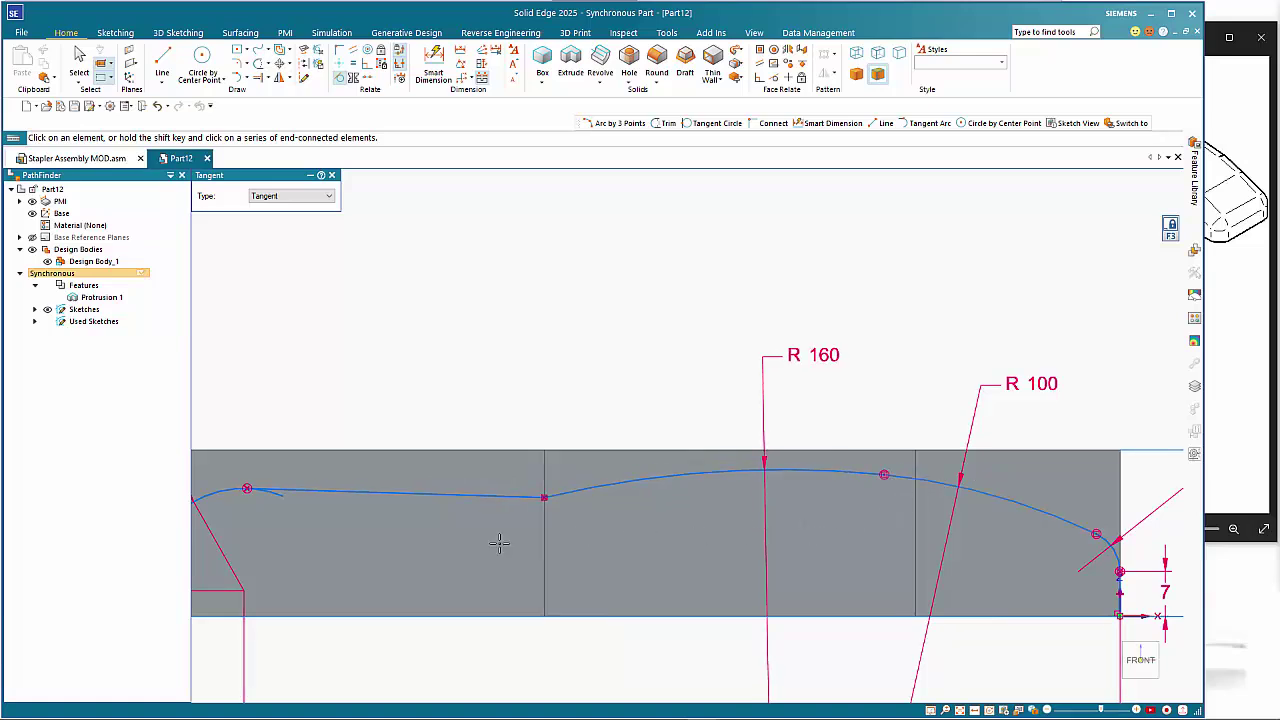
key(Escape)
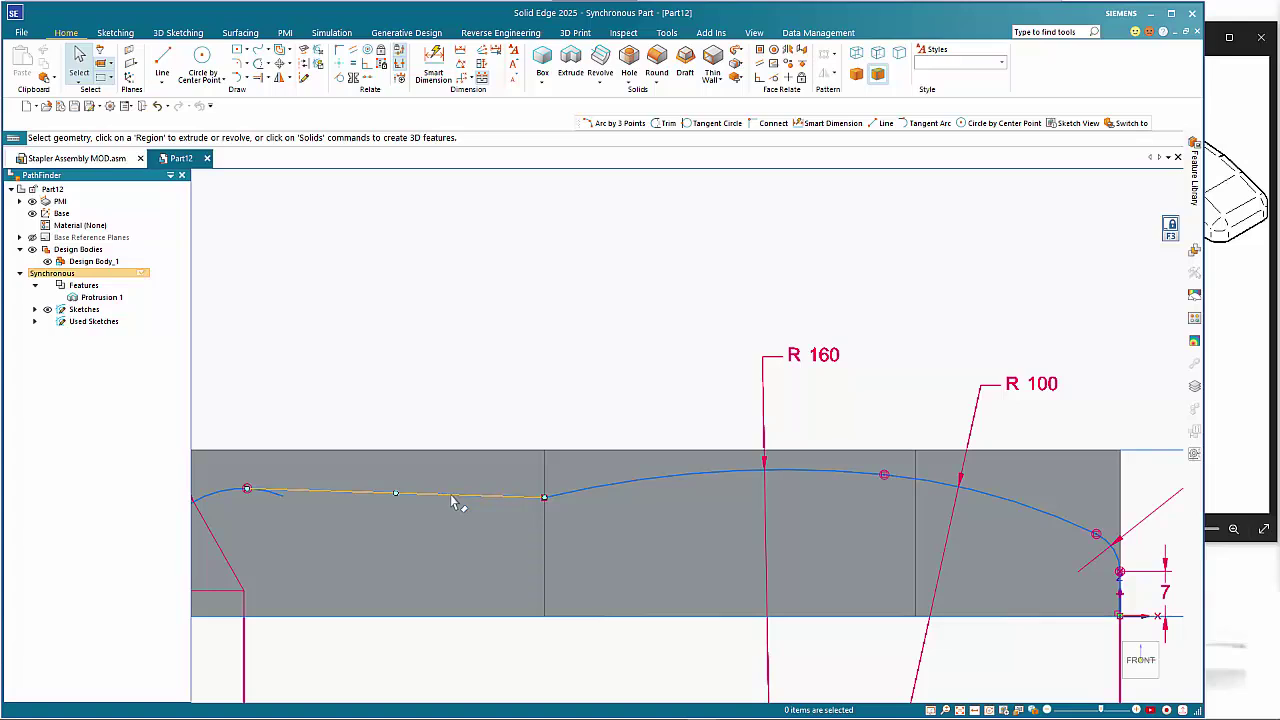
- Move the straight line's end at the R 160 arc upward so the line rises, and dimension its angle to the horizontal as 1°
click(452, 495)
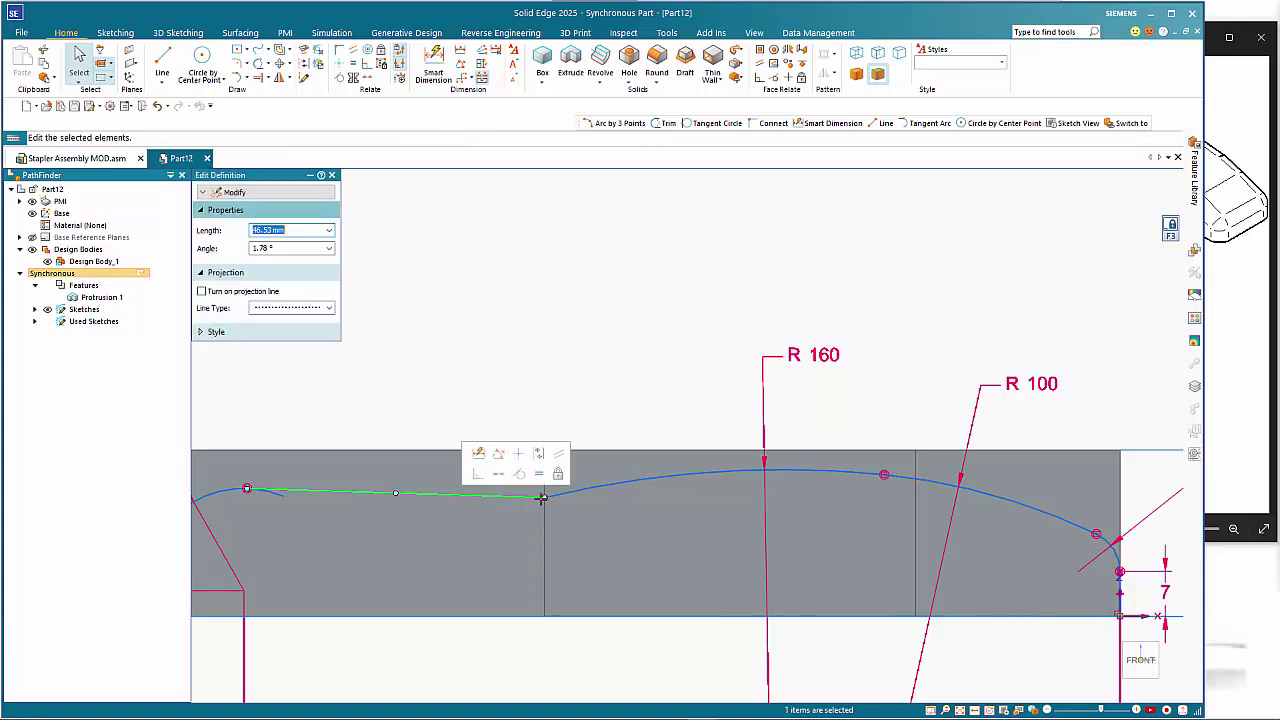
drag(544, 497, 544, 479)
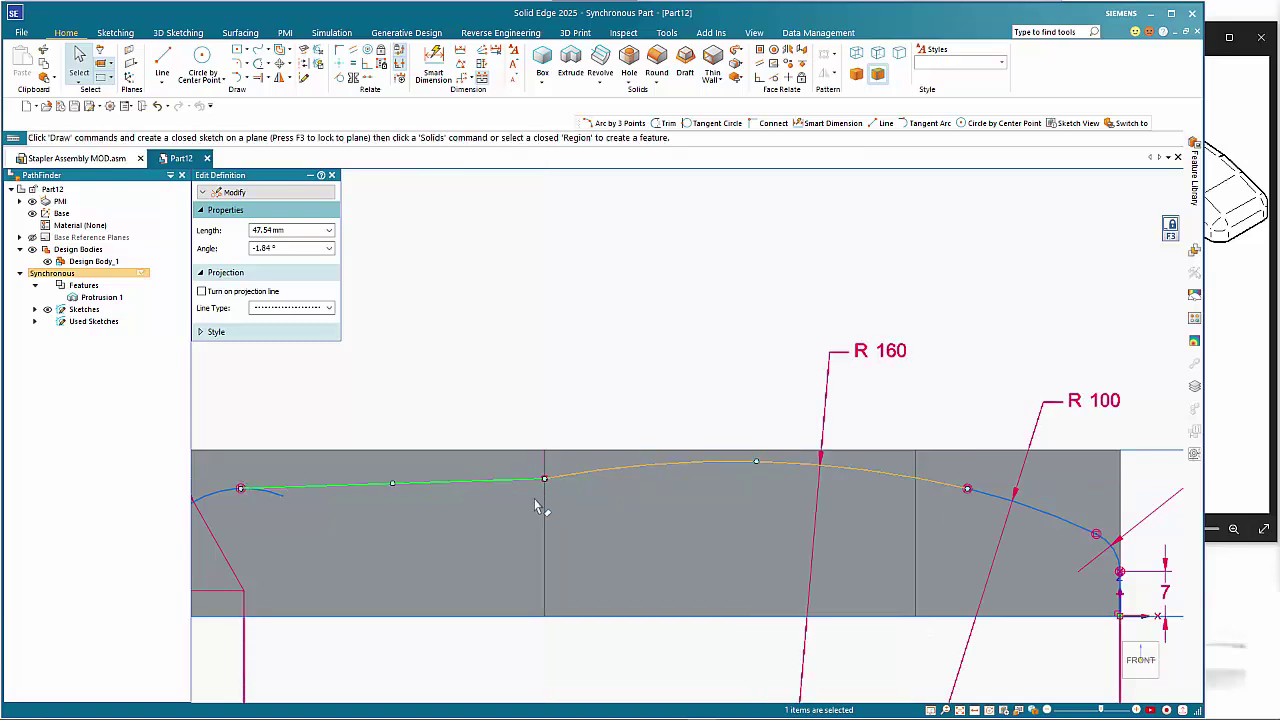
click(437, 50)
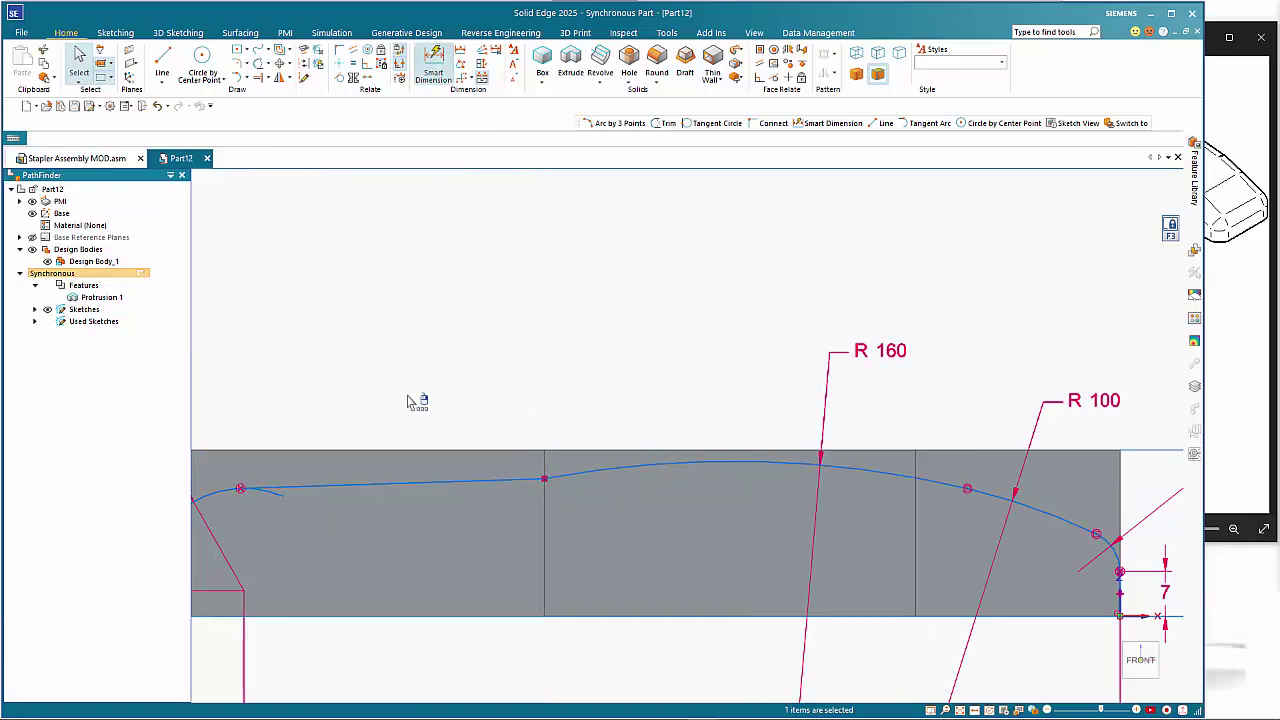
click(415, 484)
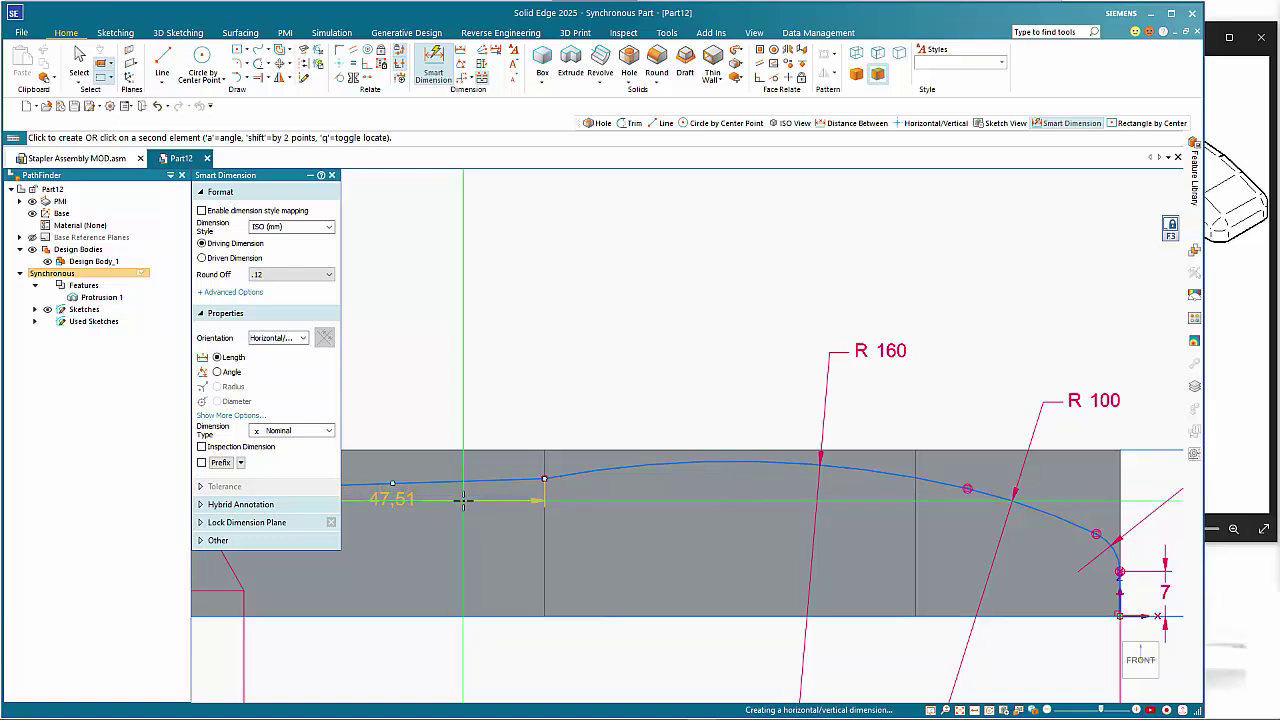
key(a)
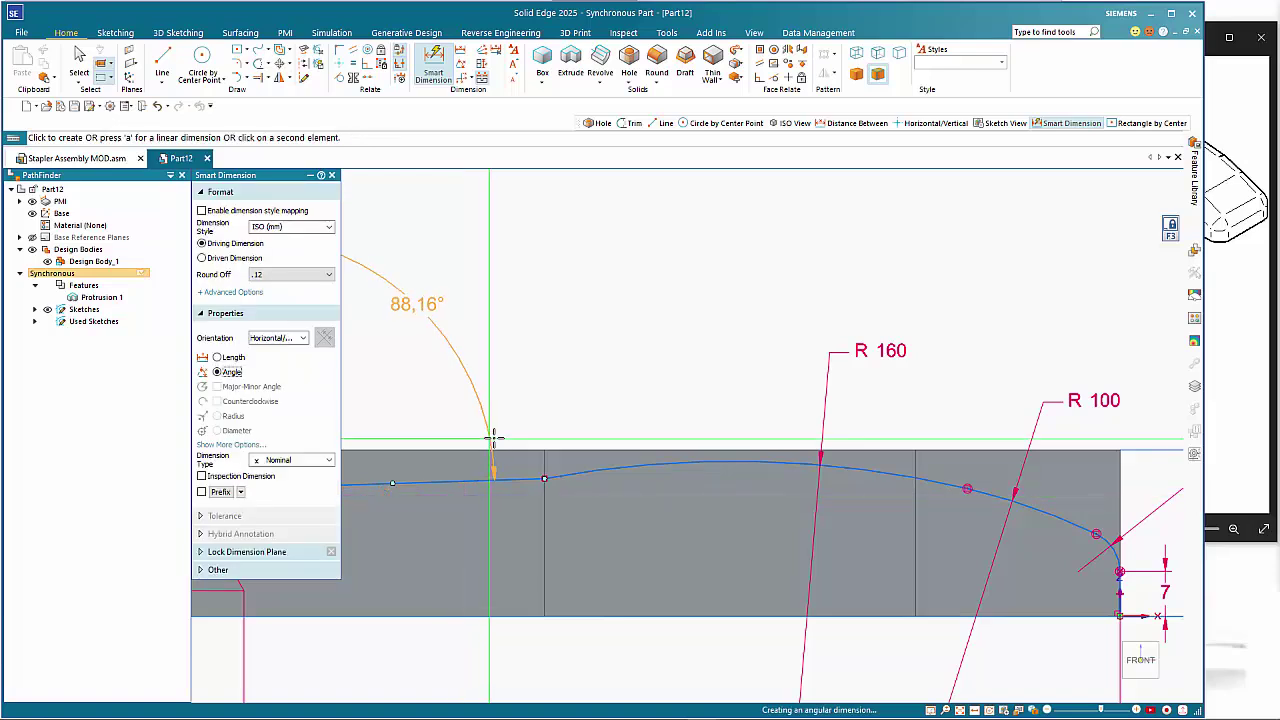
scroll(507, 440, down, 2)
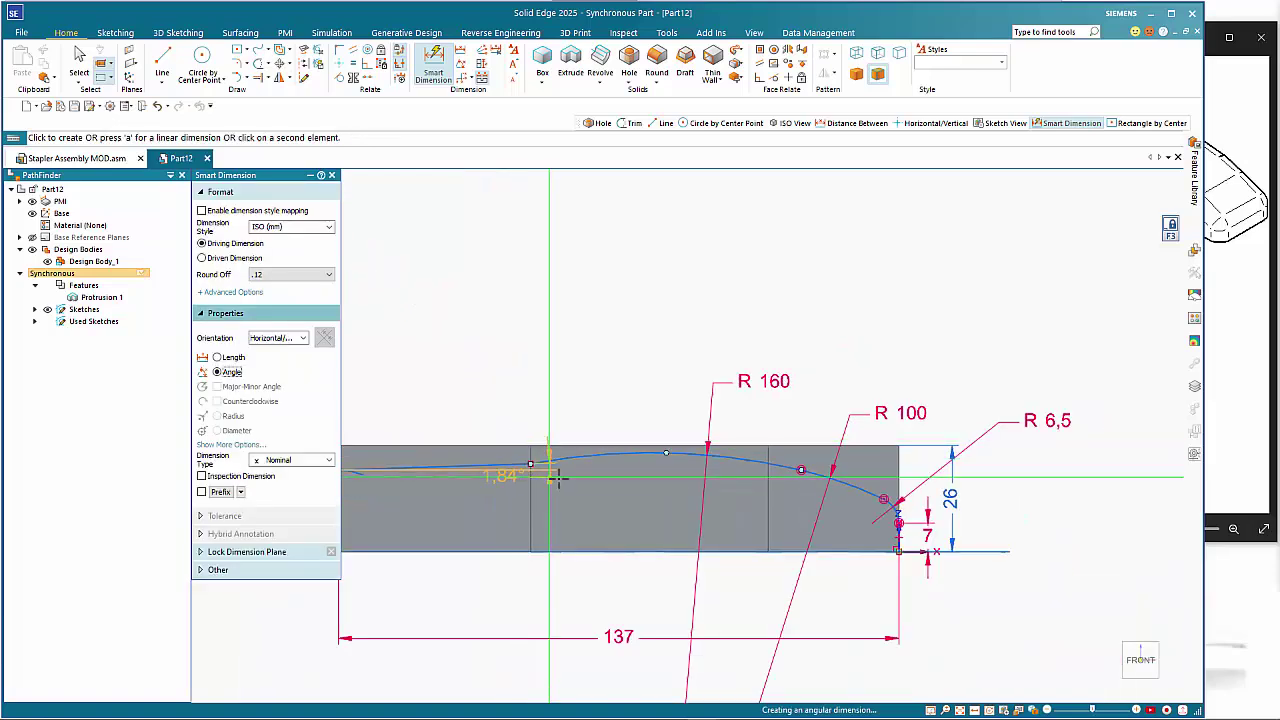
click(609, 482)
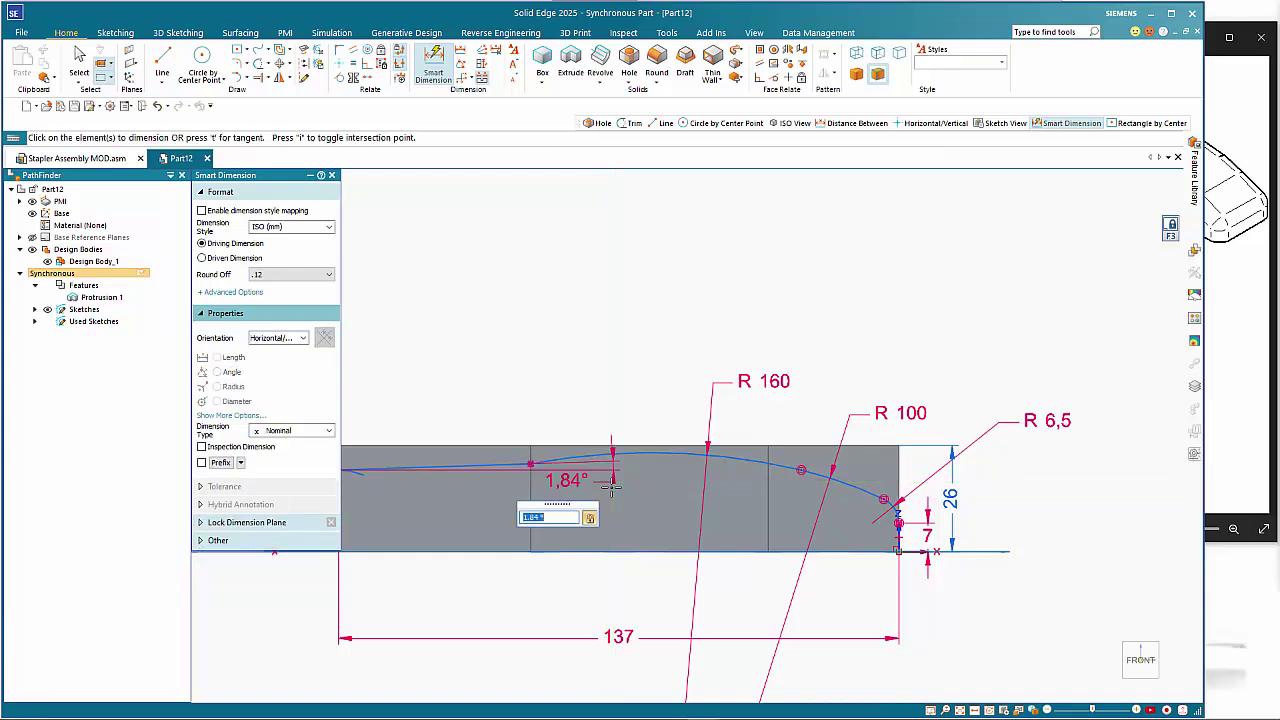
key(Return)
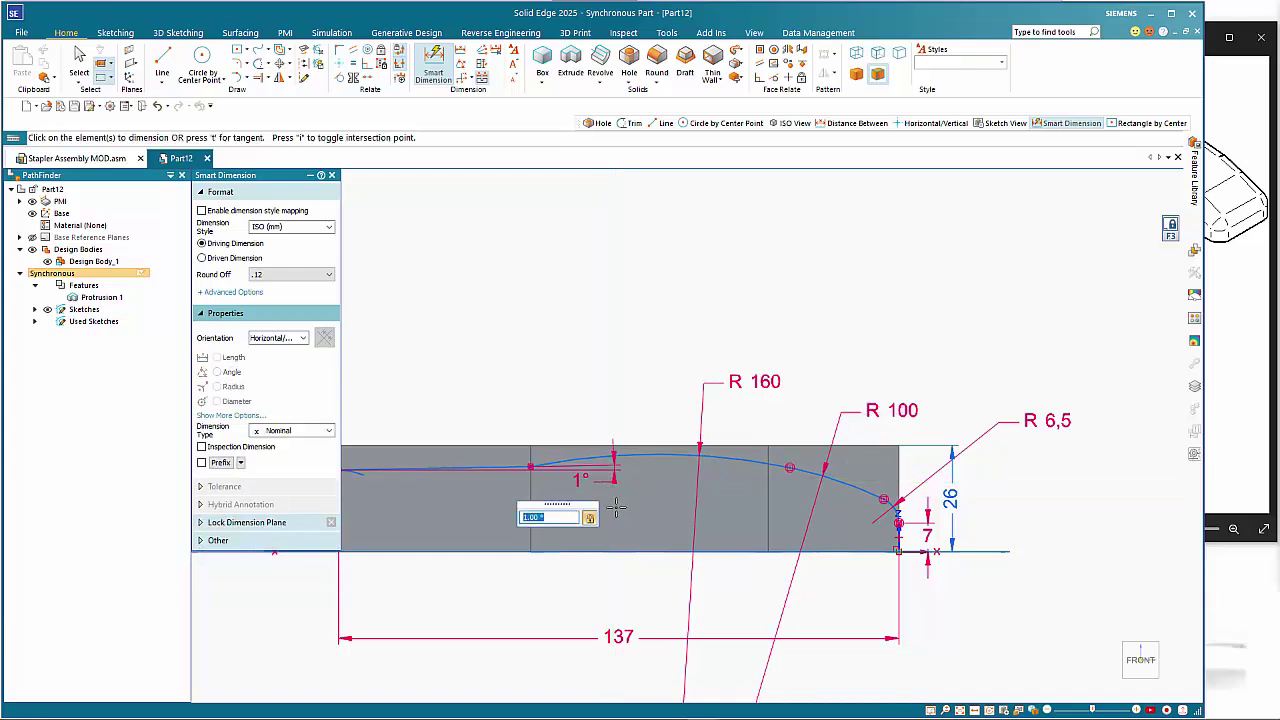
key(Escape)
- Trim the narrow-end R 16 arc's overhang beyond its tangent point with the straight line
scroll(664, 513, down, 1)
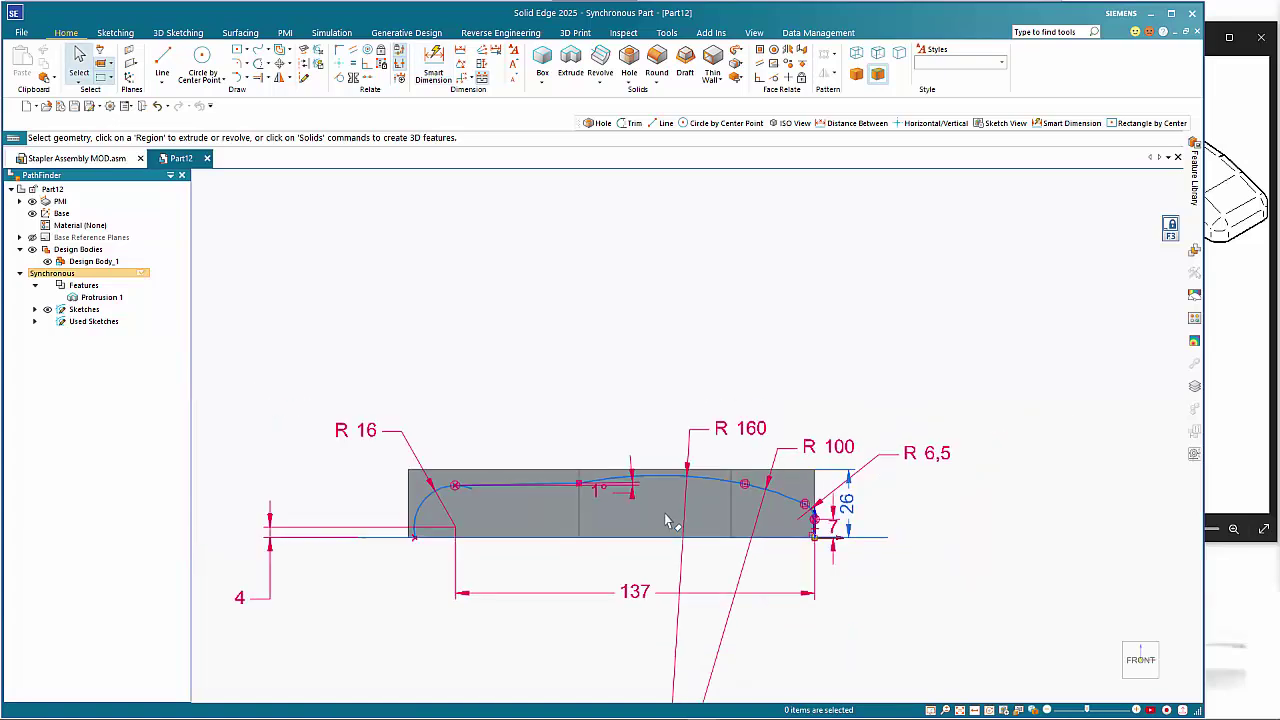
scroll(630, 501, up, 1)
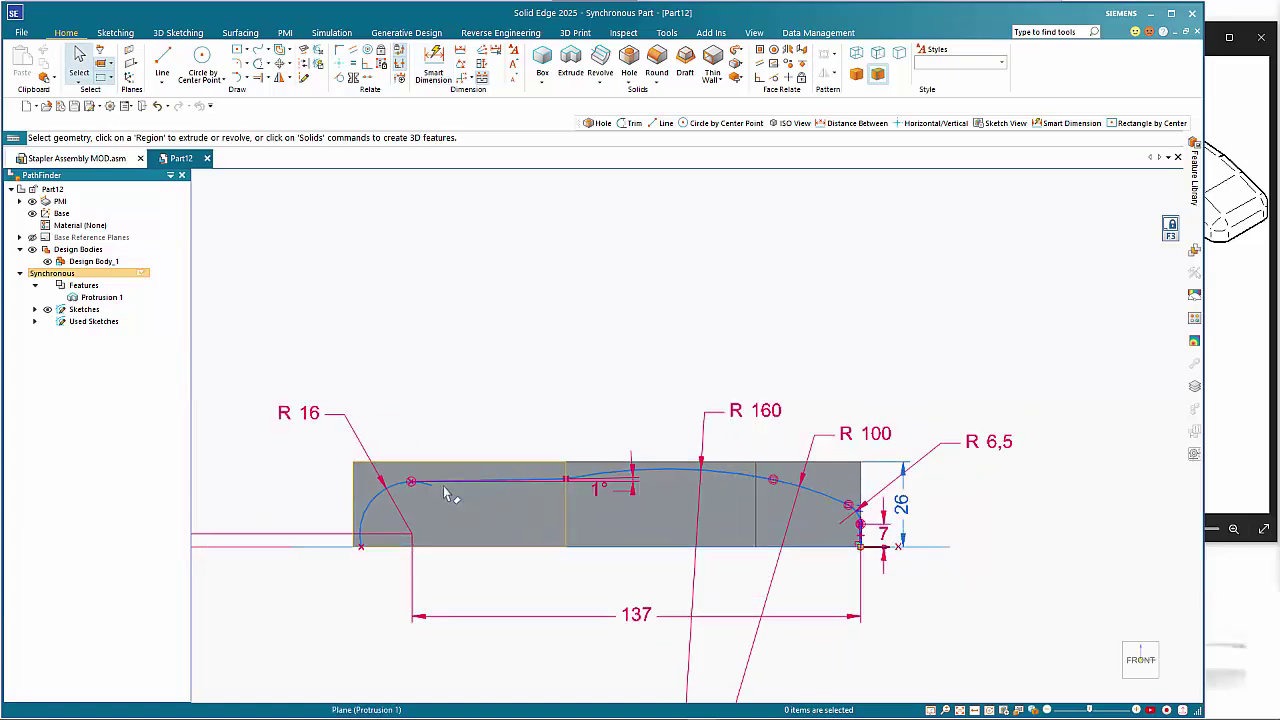
click(258, 62)
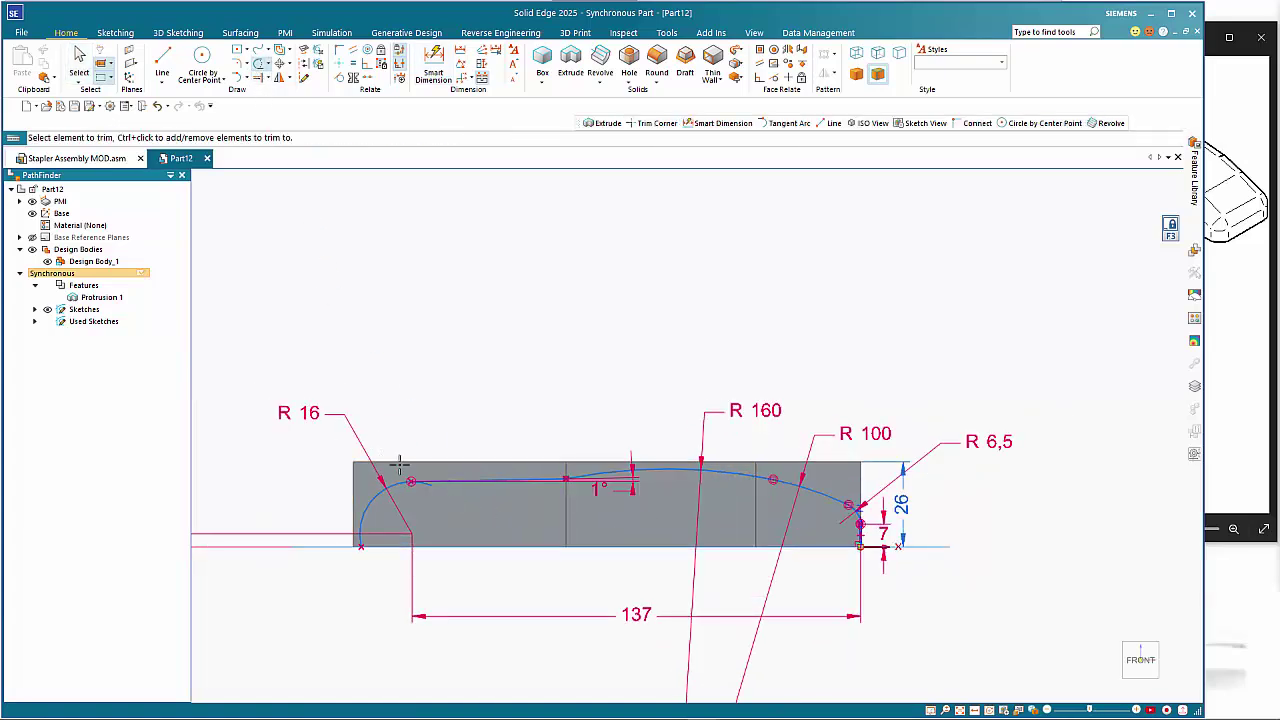
click(430, 486)
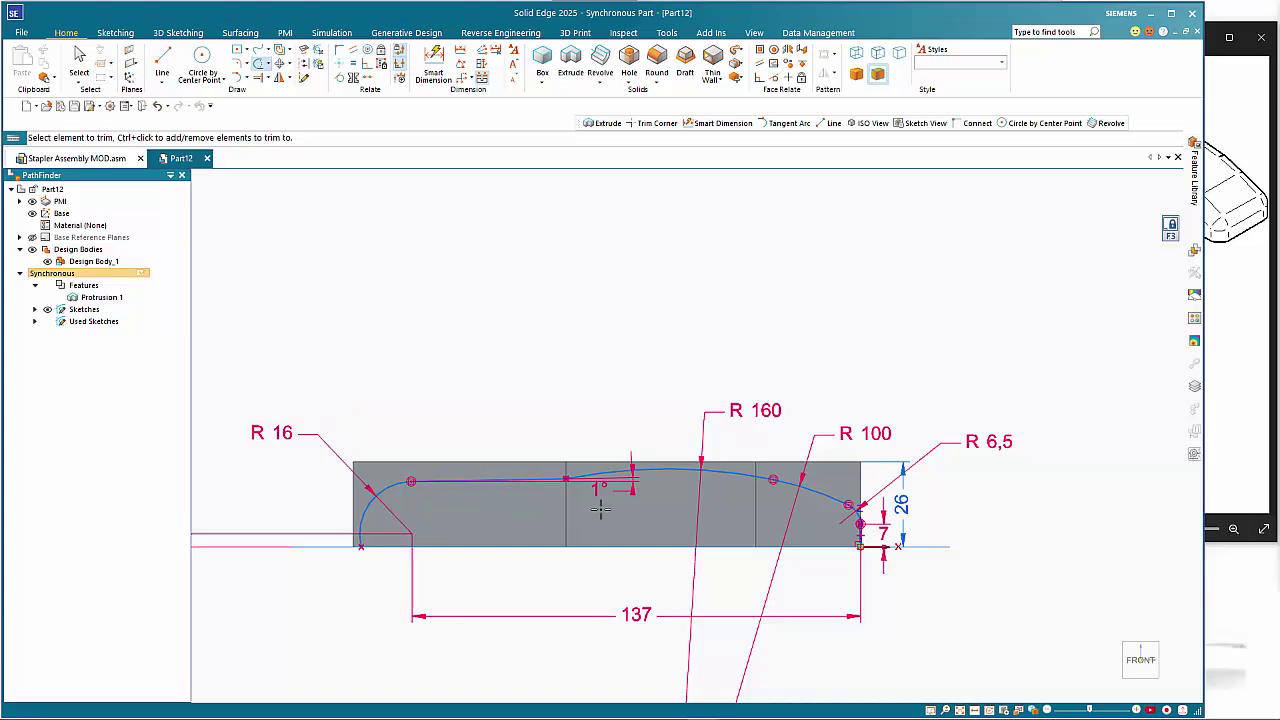
scroll(646, 563, up, 2)
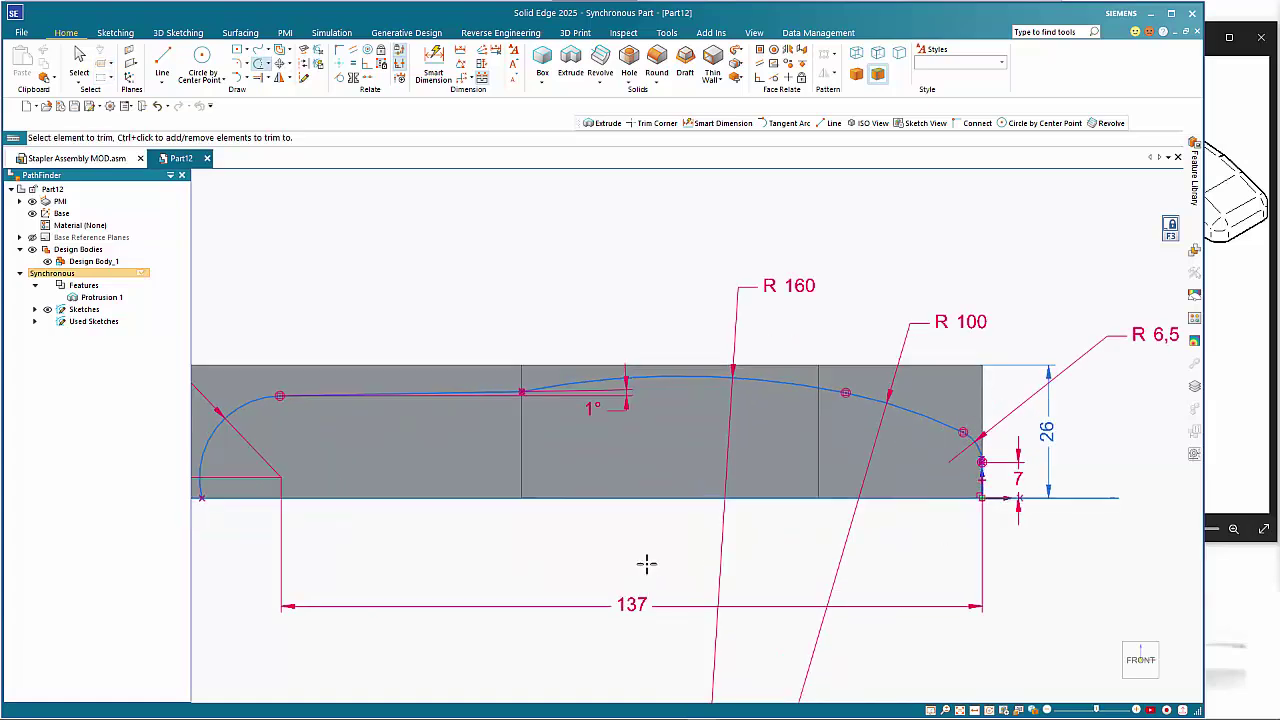
key(Escape)
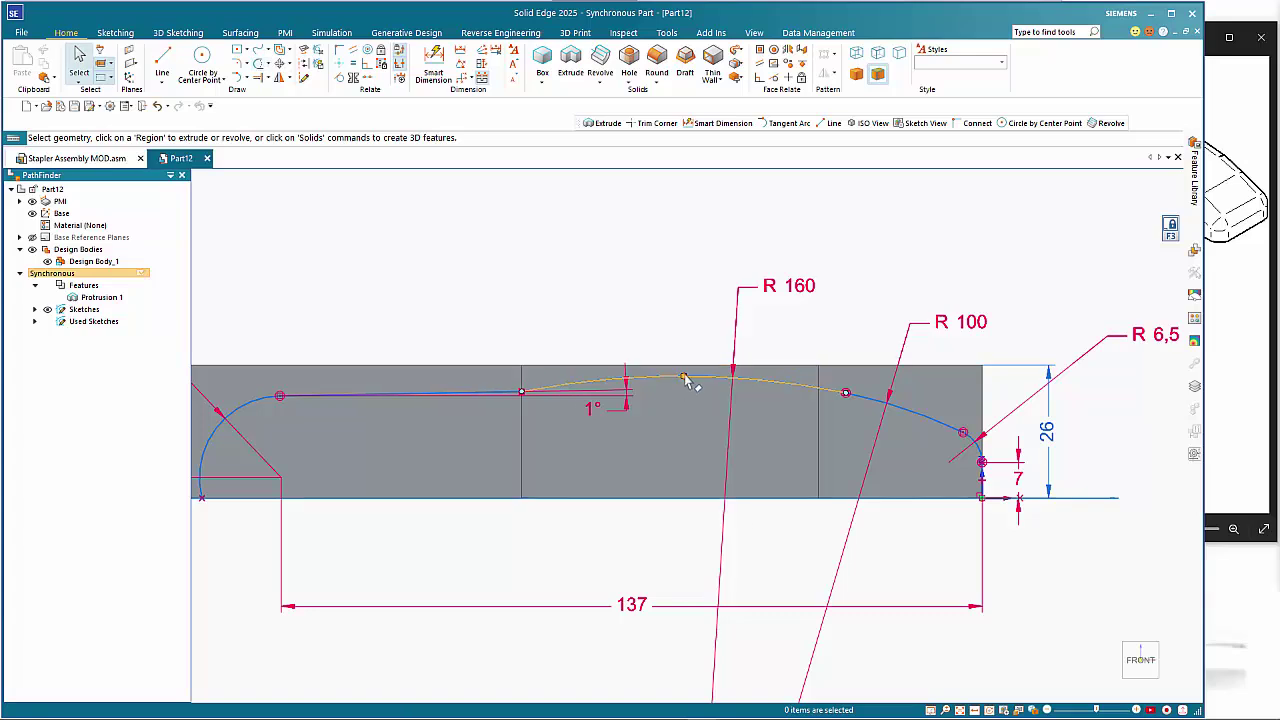
- Shift the R 160 arc by its midpoint toward the wide end, extending its sweep to about 26°
click(685, 378)
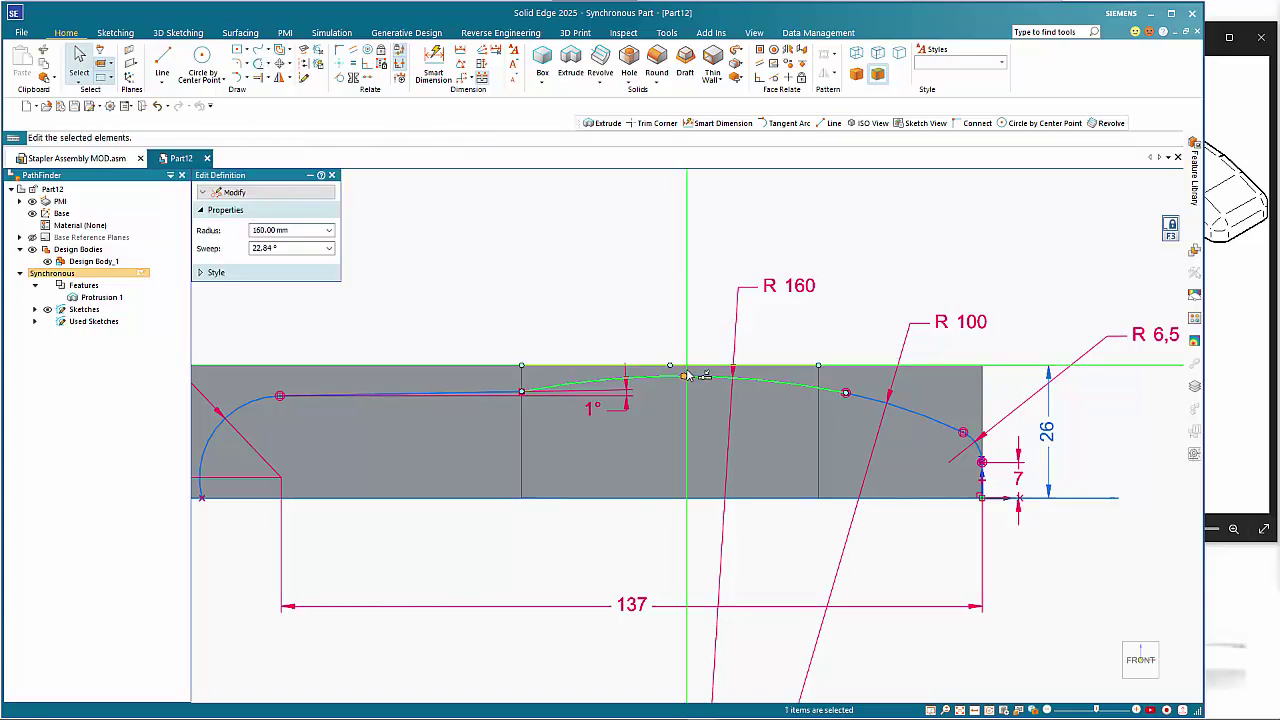
mouse_move(685, 373)
mouse_down()
mouse_move(735, 372)
mouse_move(720, 390)
mouse_up()
scroll(688, 423, down, 3)
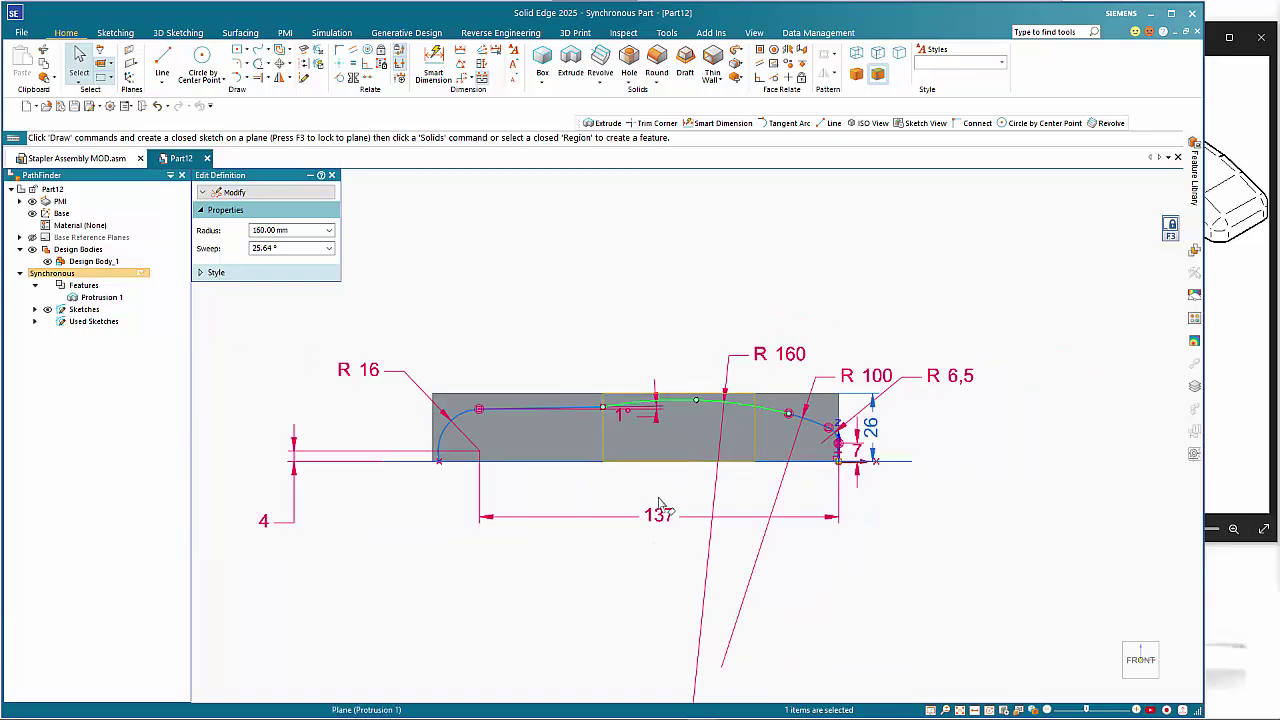
click(662, 503)
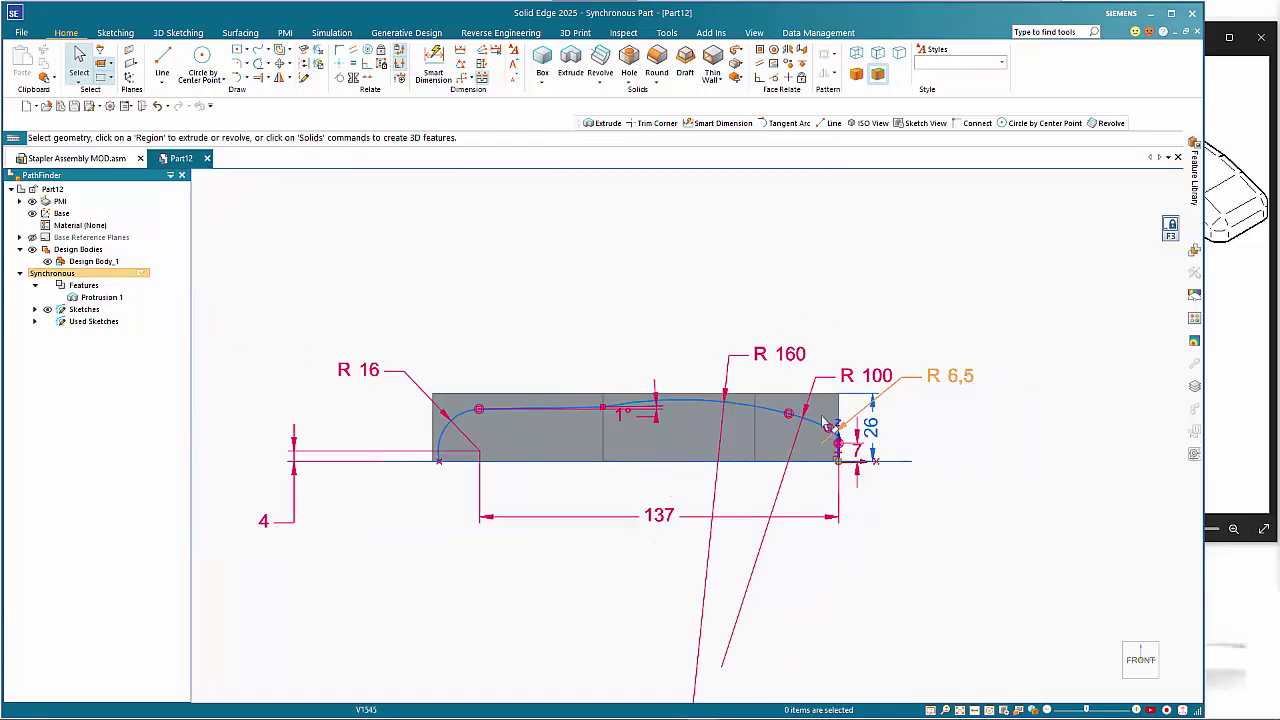
scroll(783, 503, up, 5)
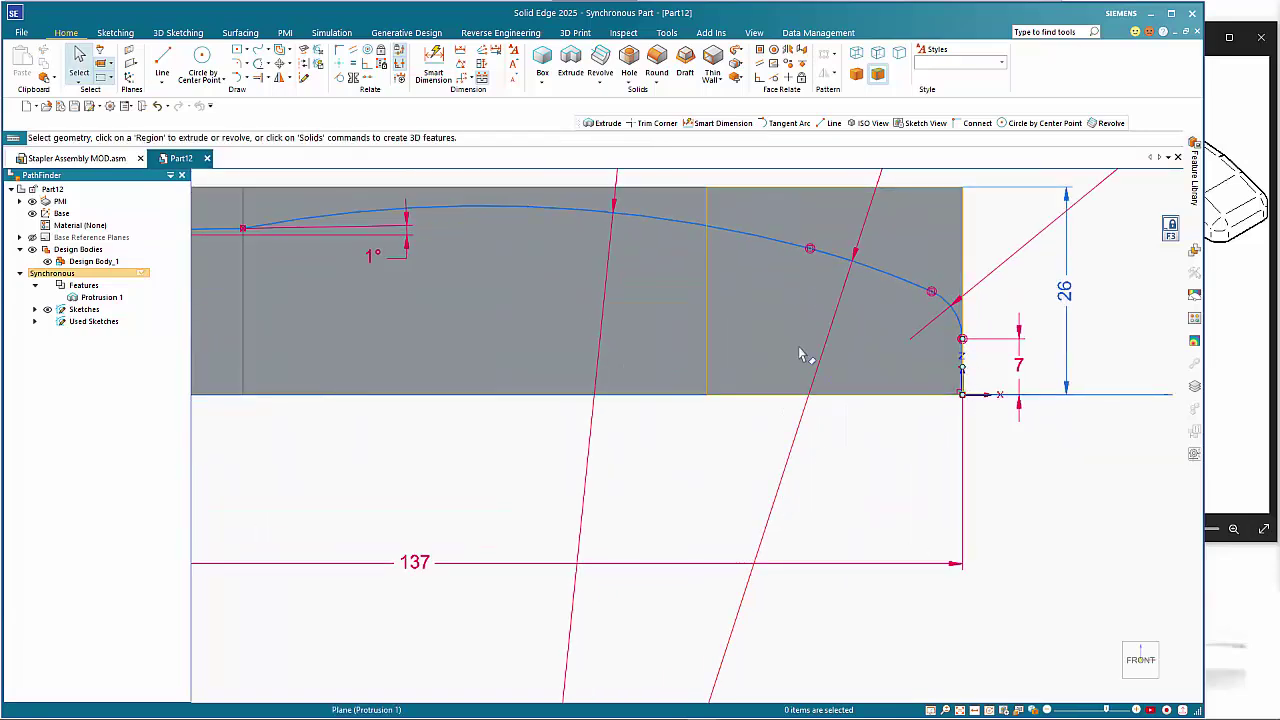
- Cut the block along the chained side profile with a symmetric extrude about 103 mm wide, removing the material outside the curve
scroll(900, 420, down, 3)
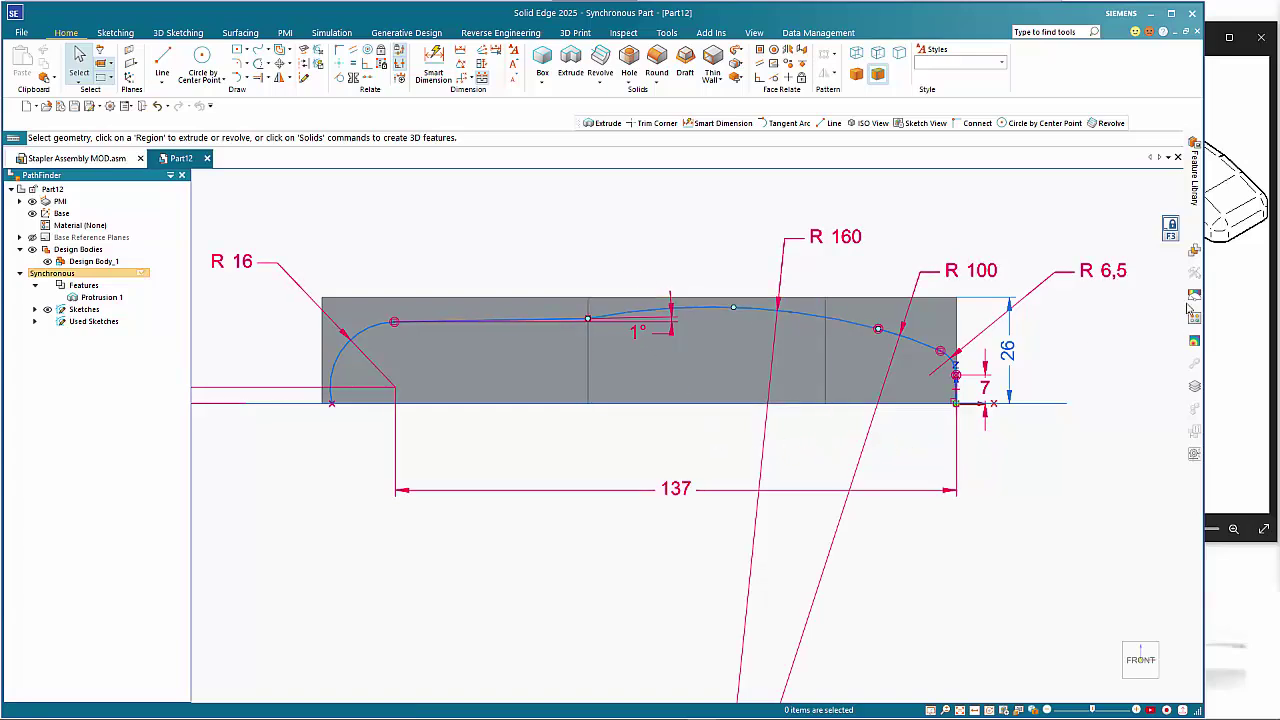
click(1170, 226)
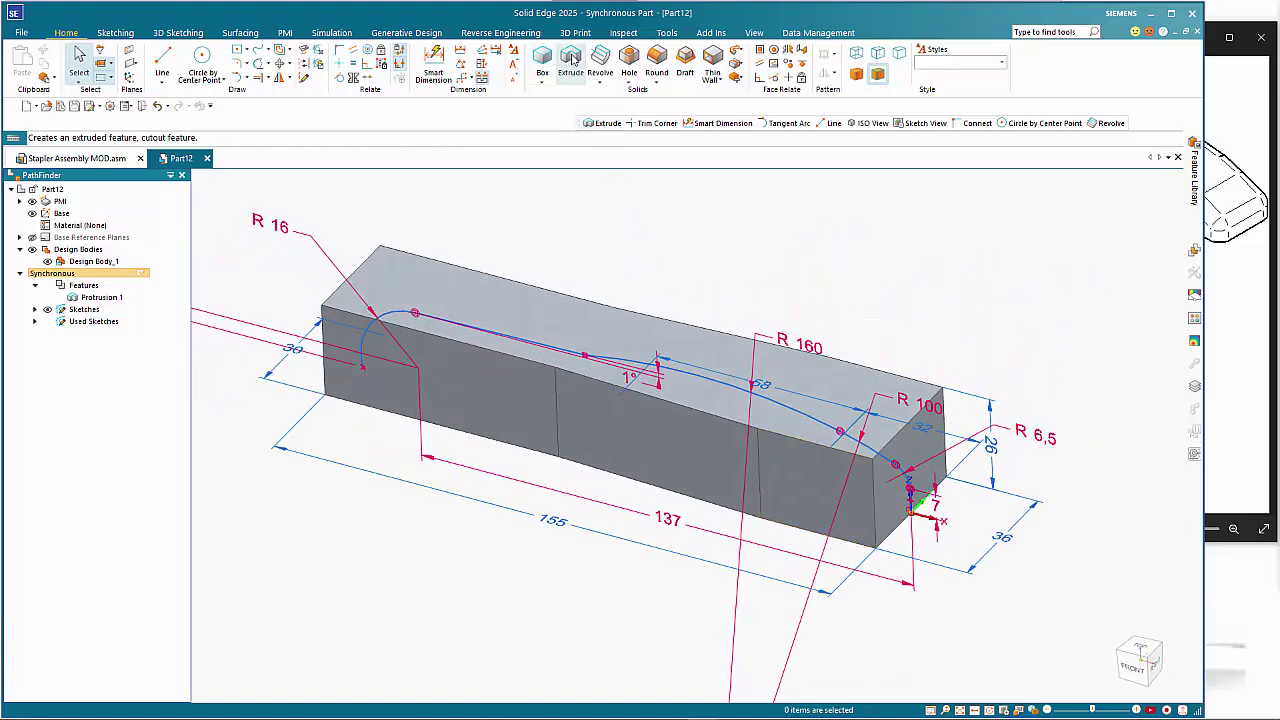
click(290, 248)
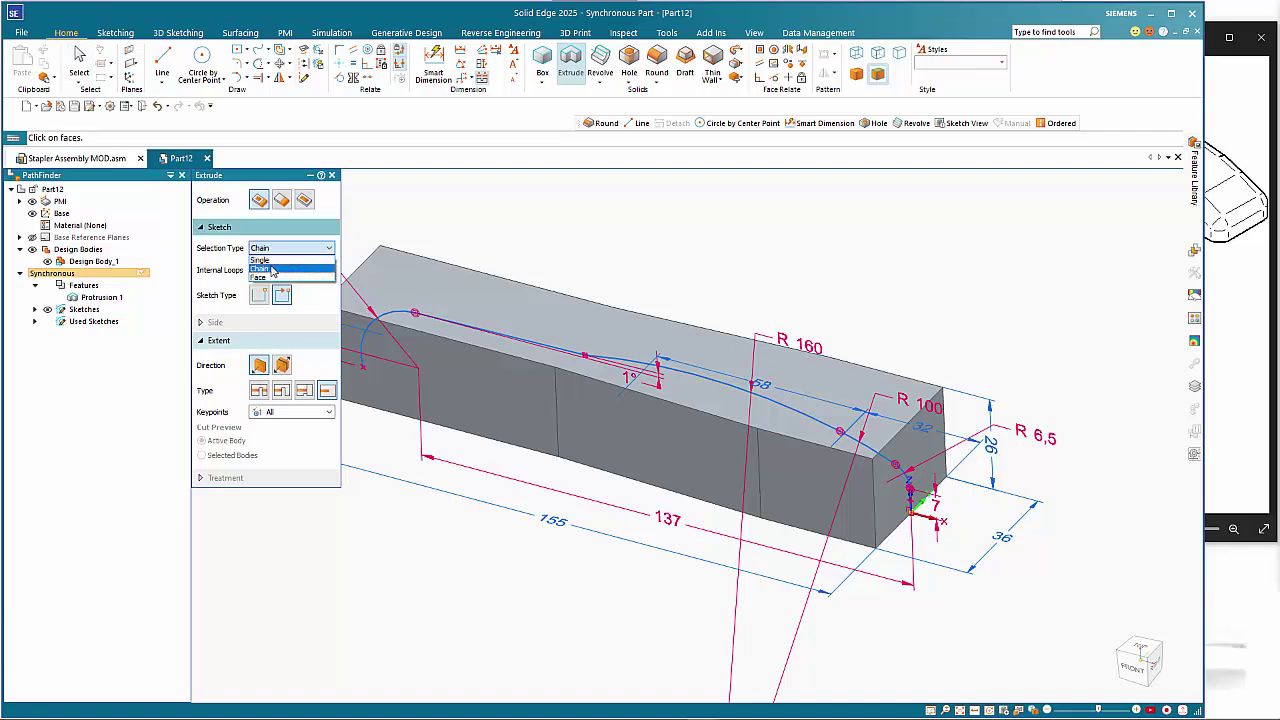
click(272, 270)
click(424, 318)
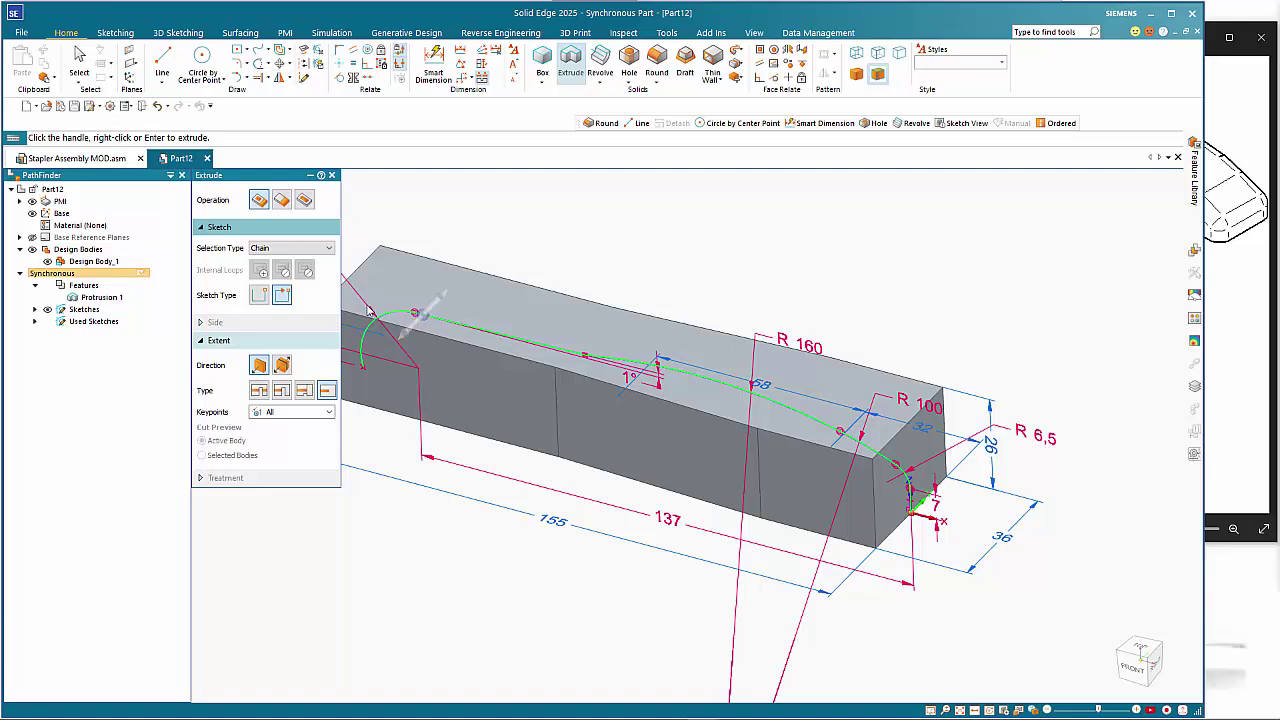
click(282, 365)
click(435, 312)
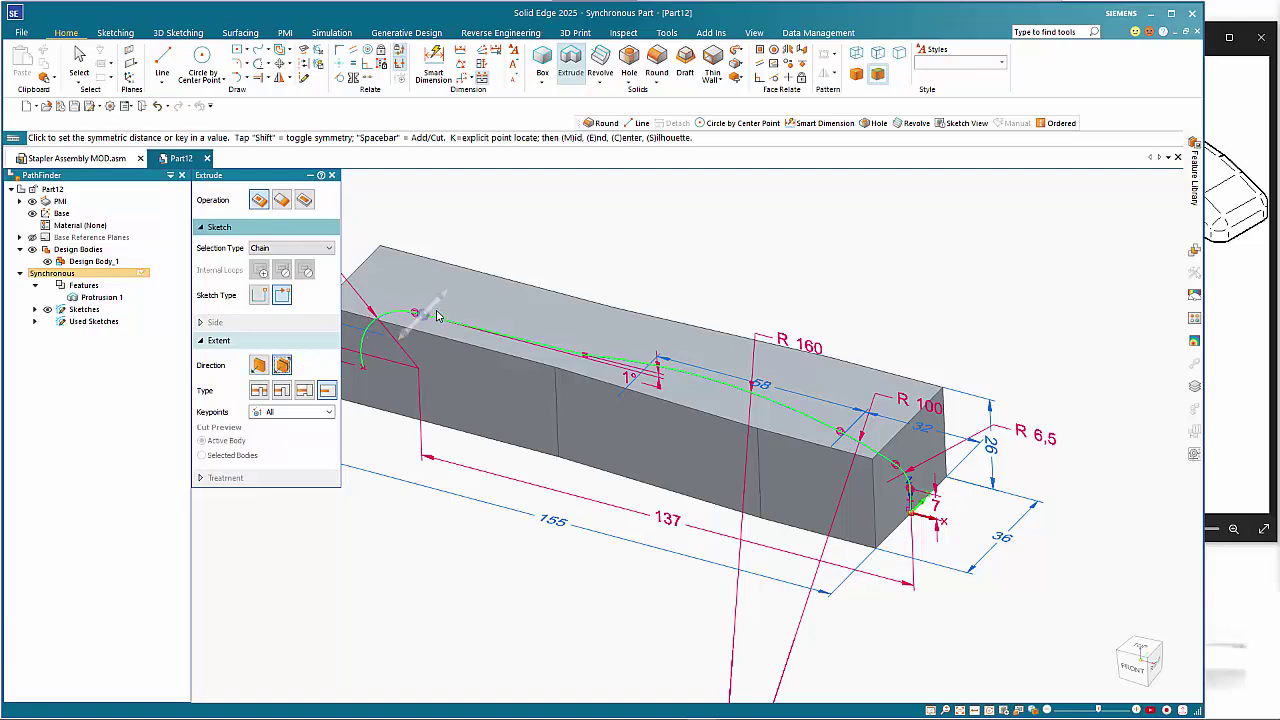
click(437, 307)
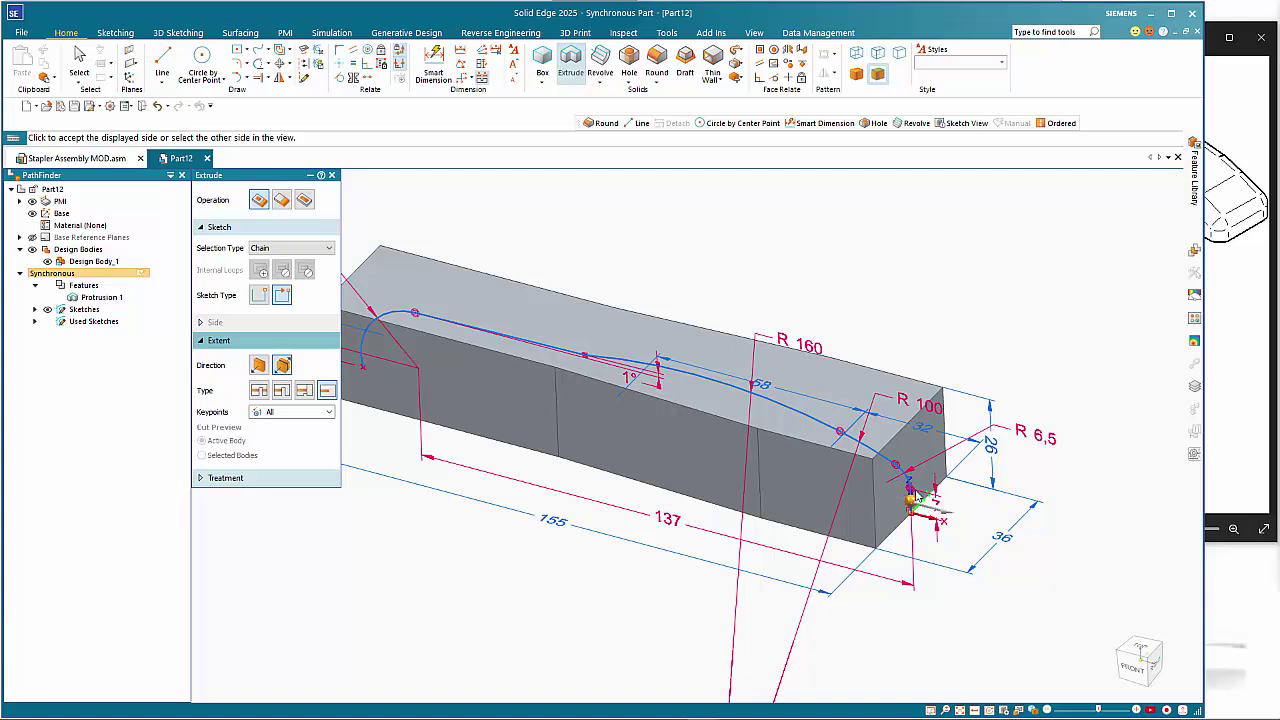
click(968, 519)
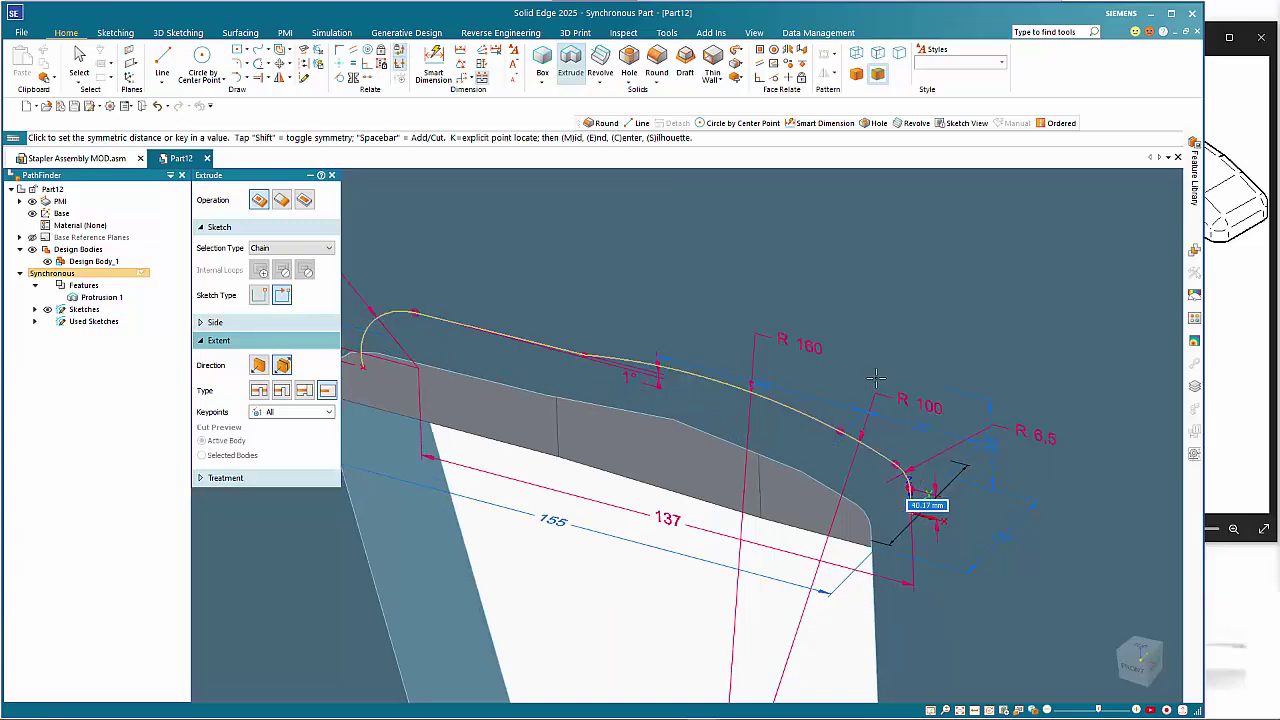
scroll(840, 422, down, 3)
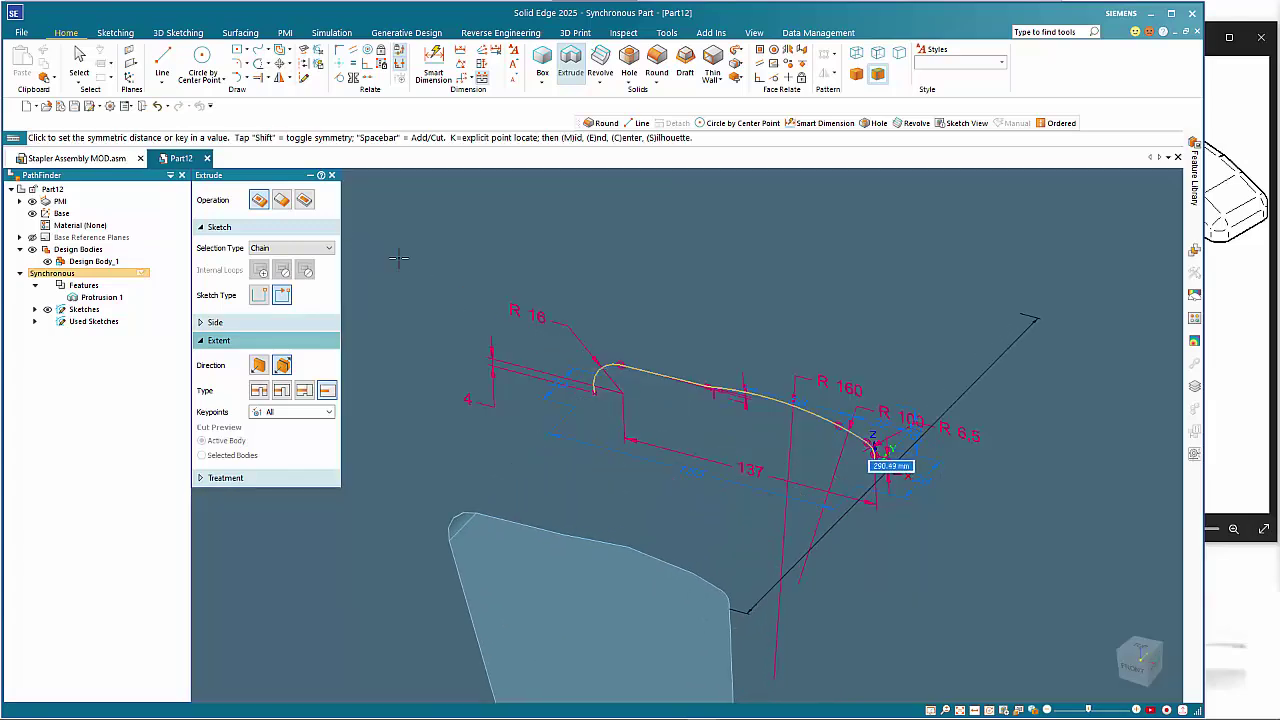
click(306, 201)
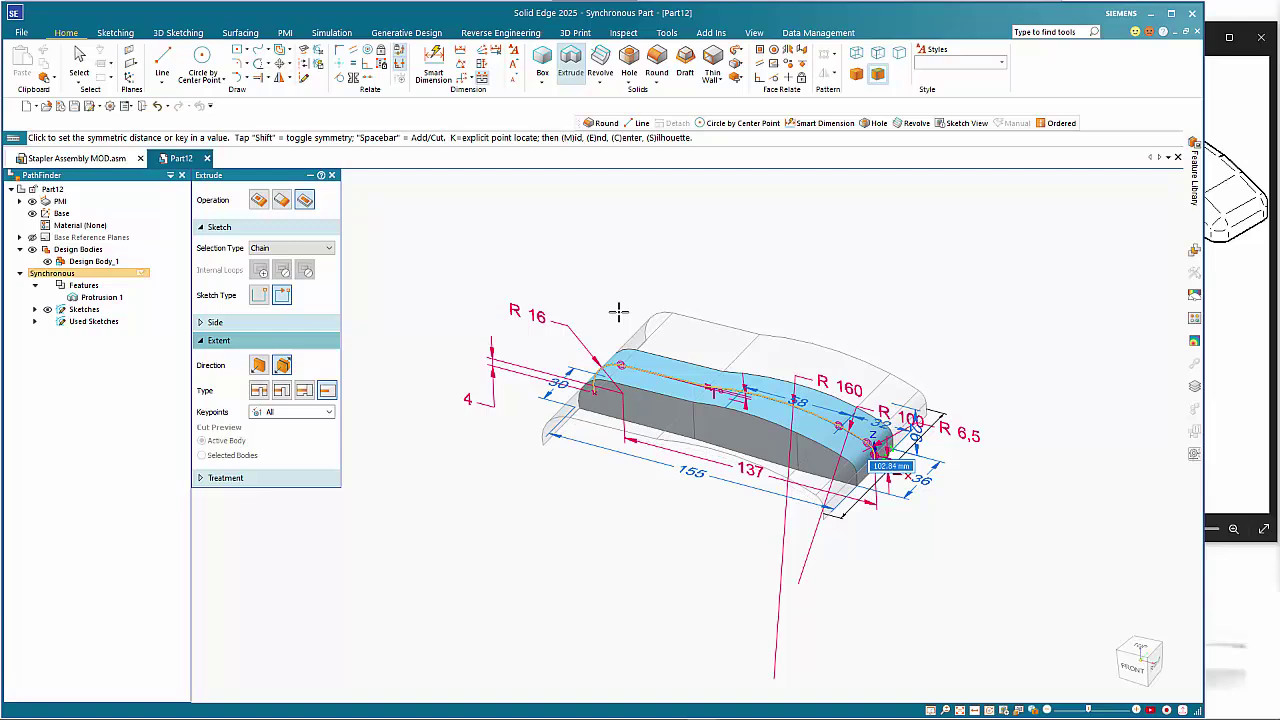
click(618, 312)
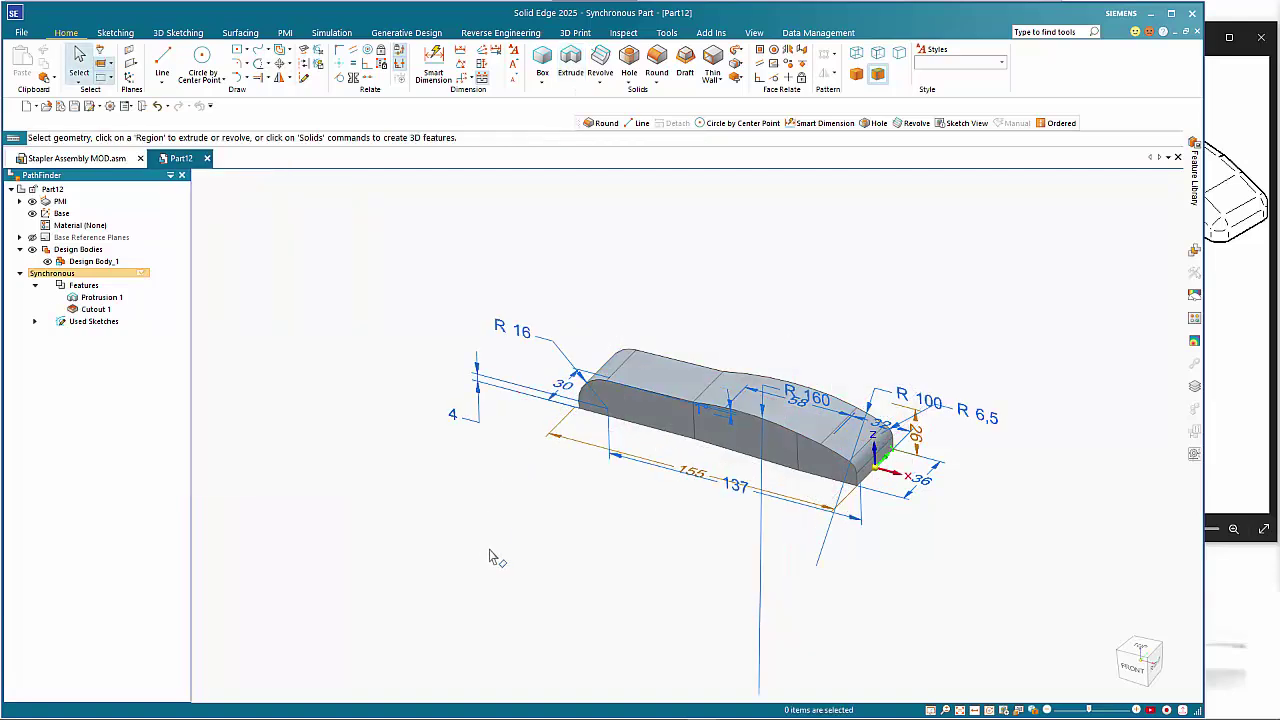
- Delete the detached 155 mm length dimension and the detached 26 mm height dimension
click(578, 479)
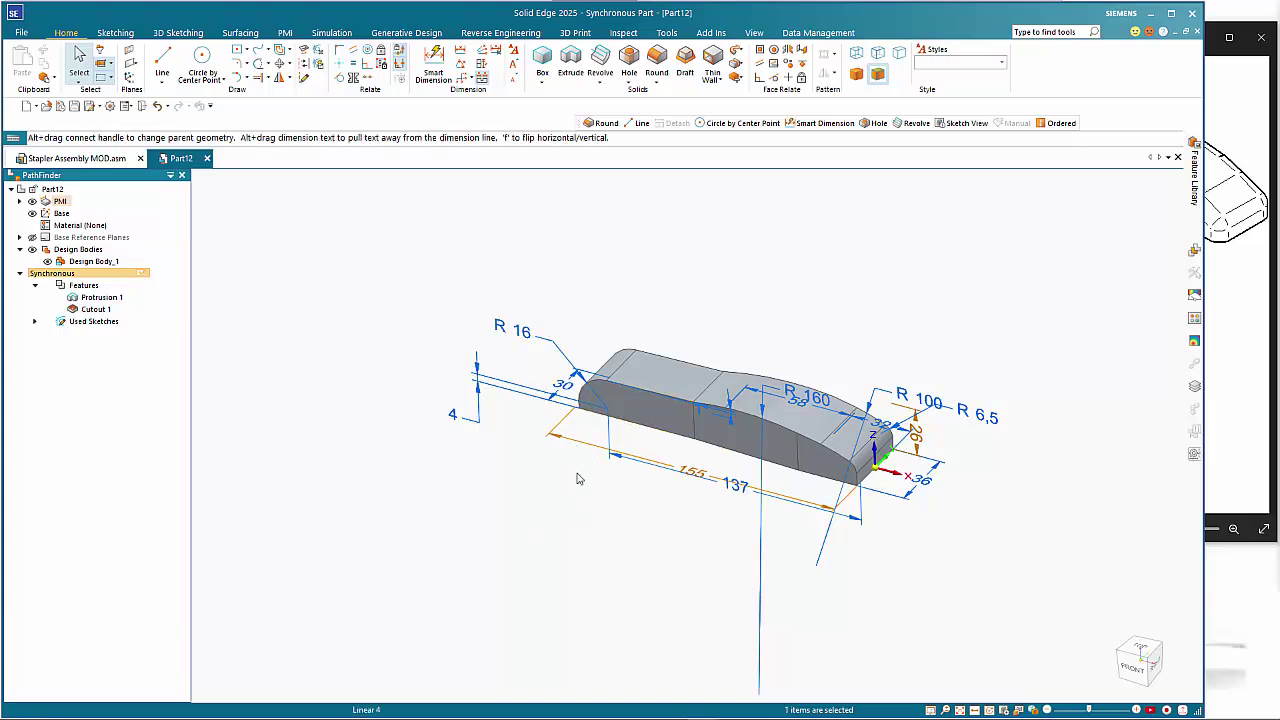
key(Delete)
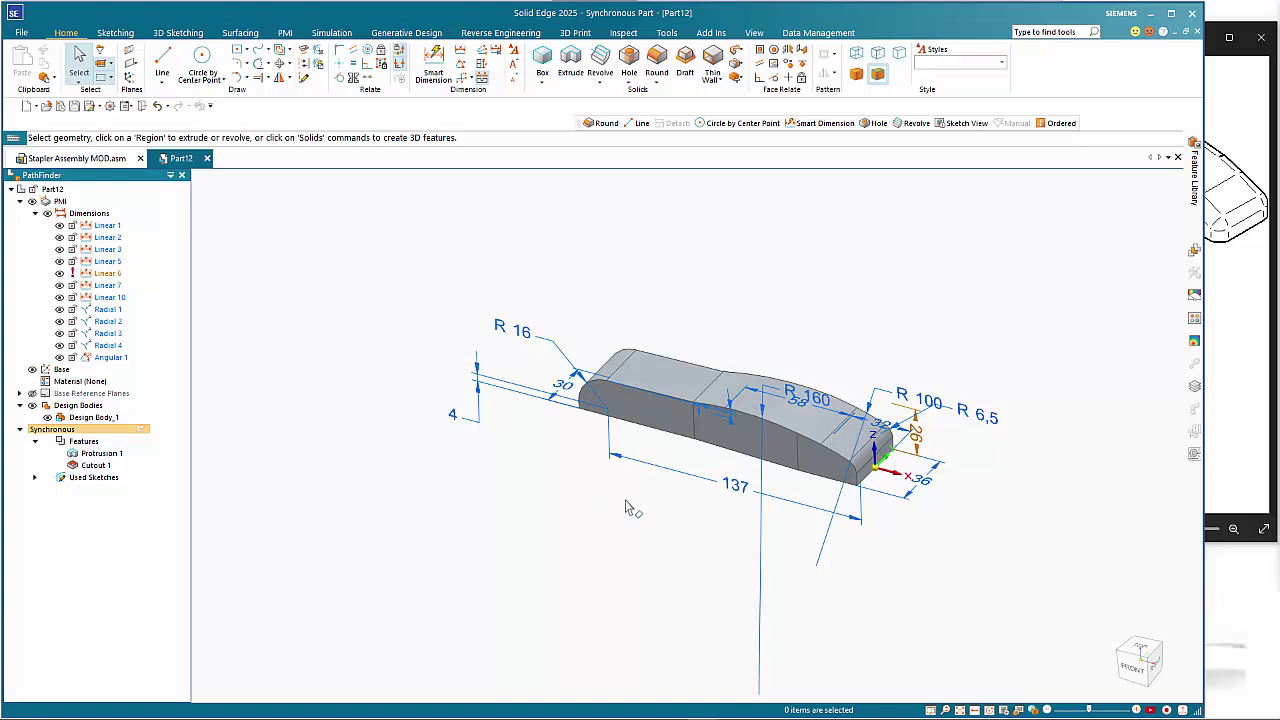
click(935, 457)
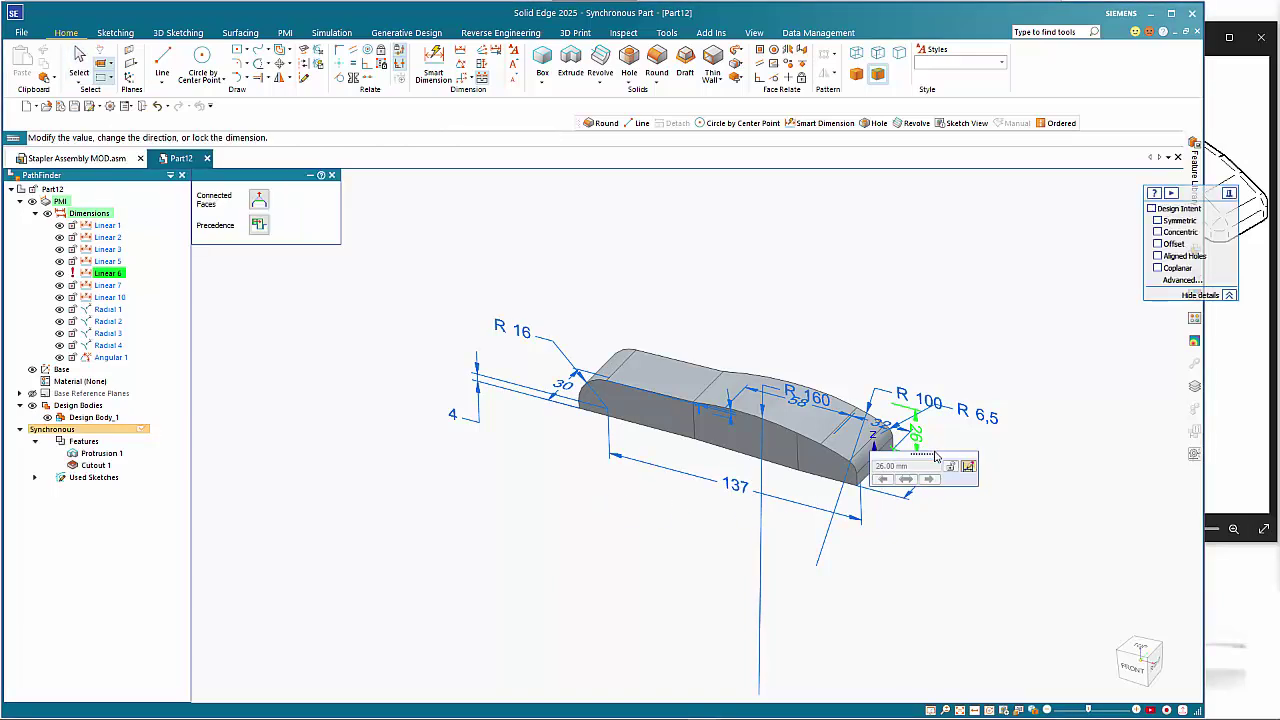
key(Escape)
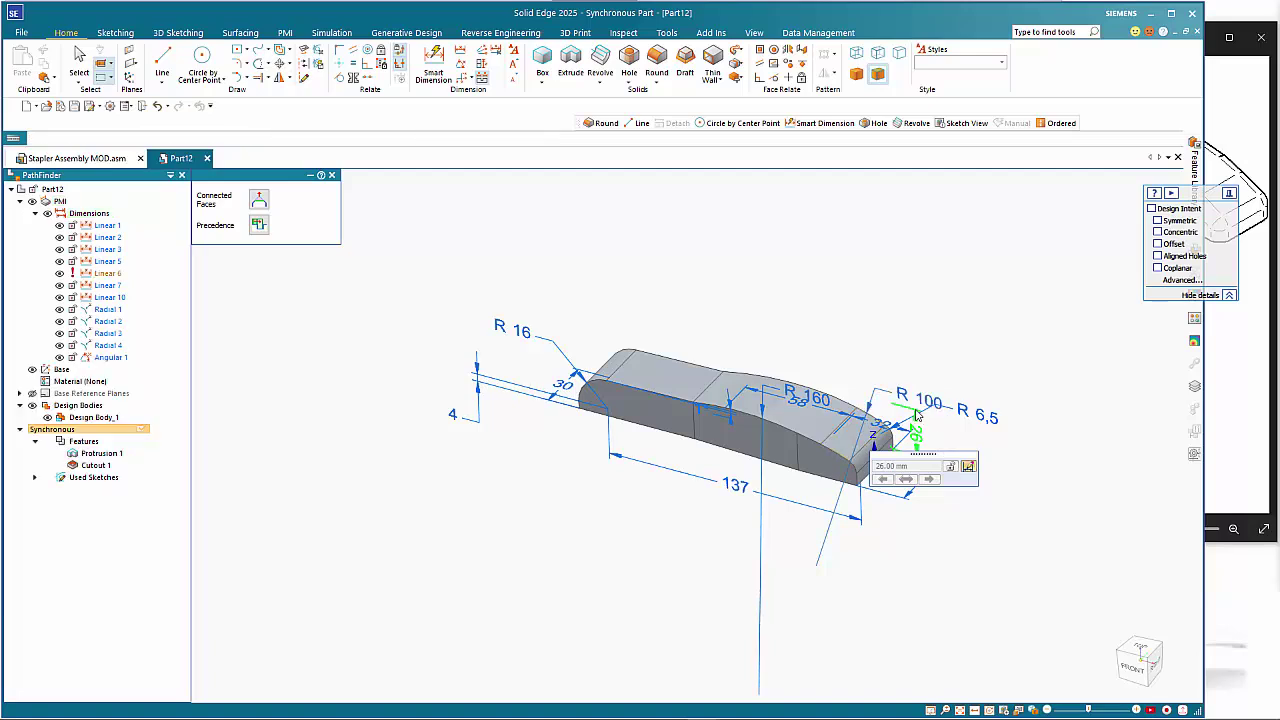
click(919, 408)
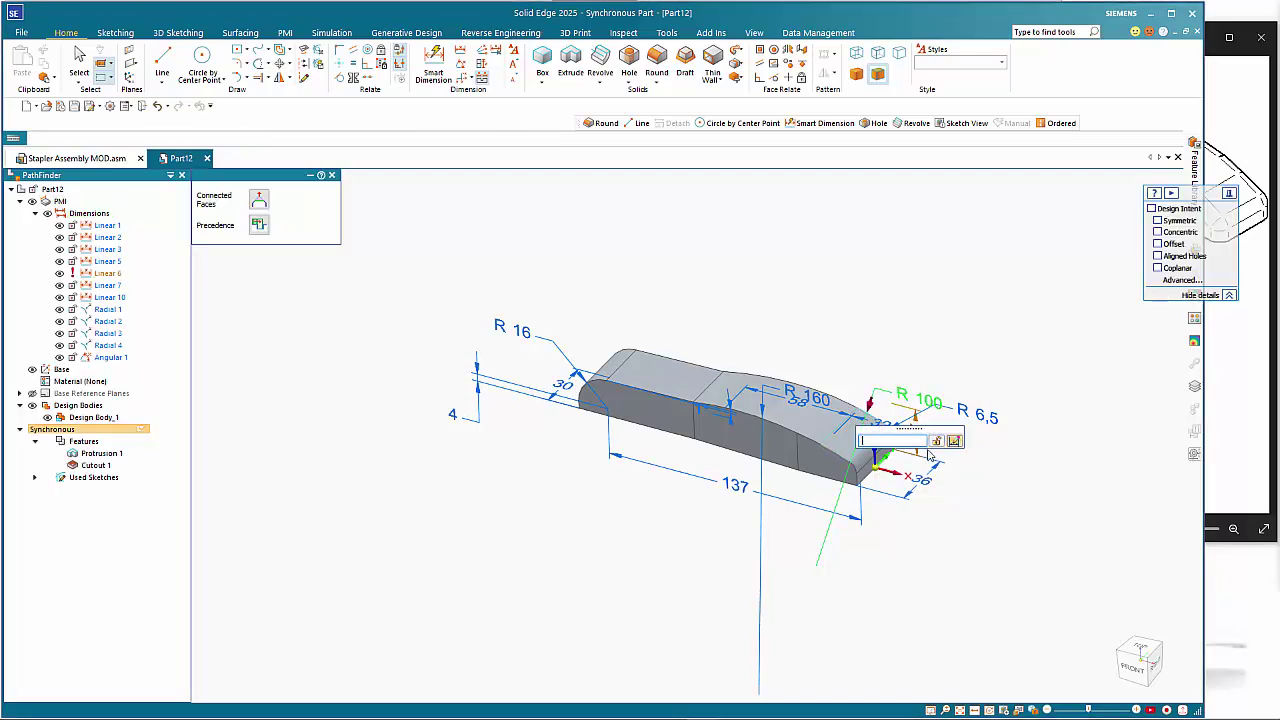
click(979, 462)
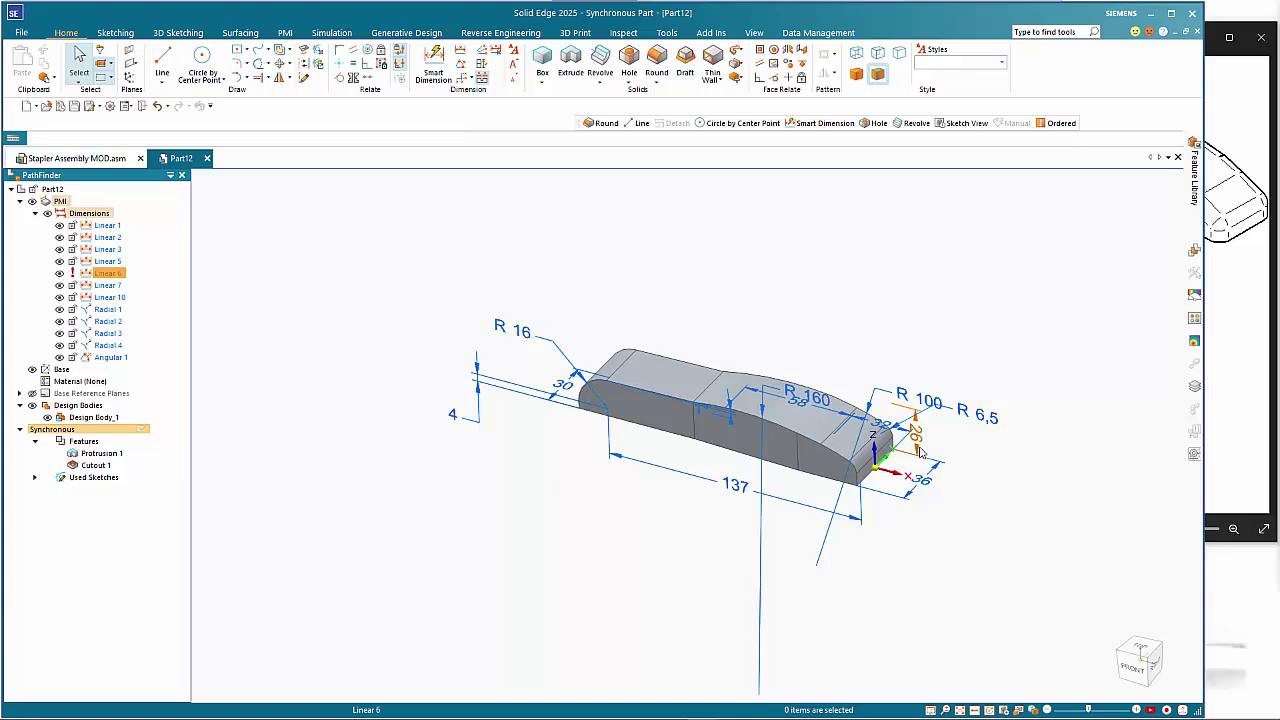
click(956, 452)
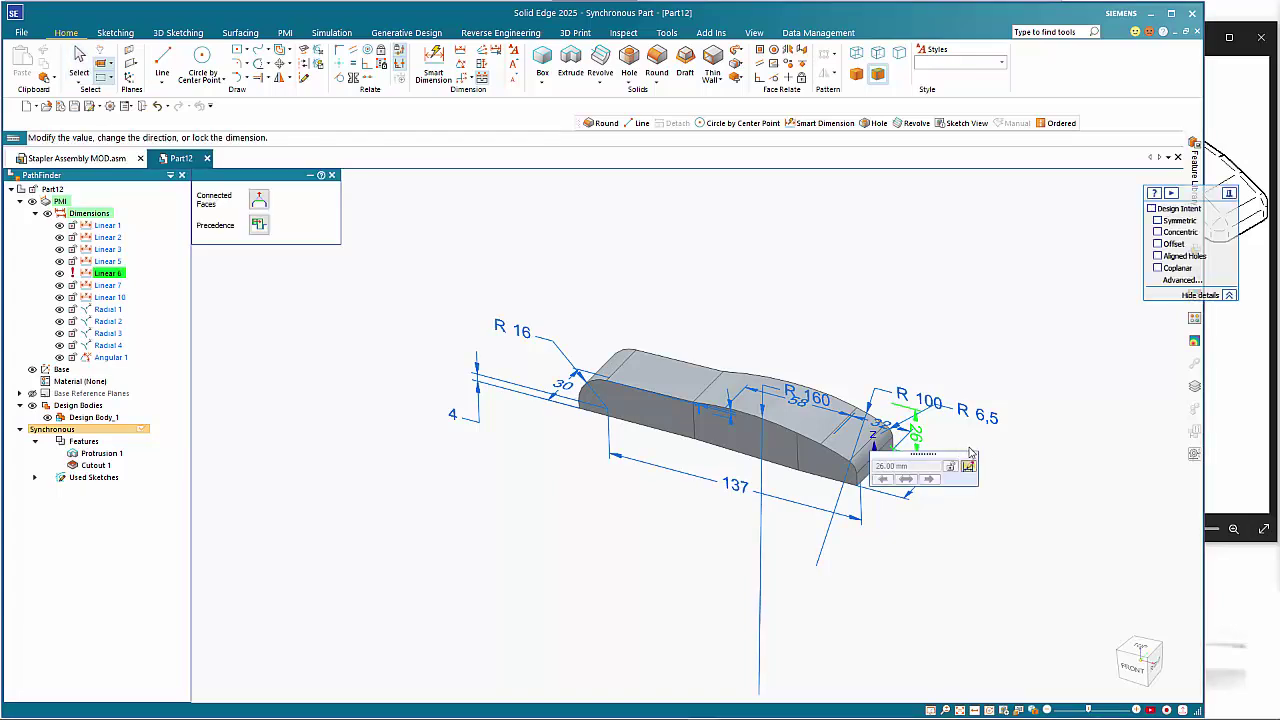
click(1007, 449)
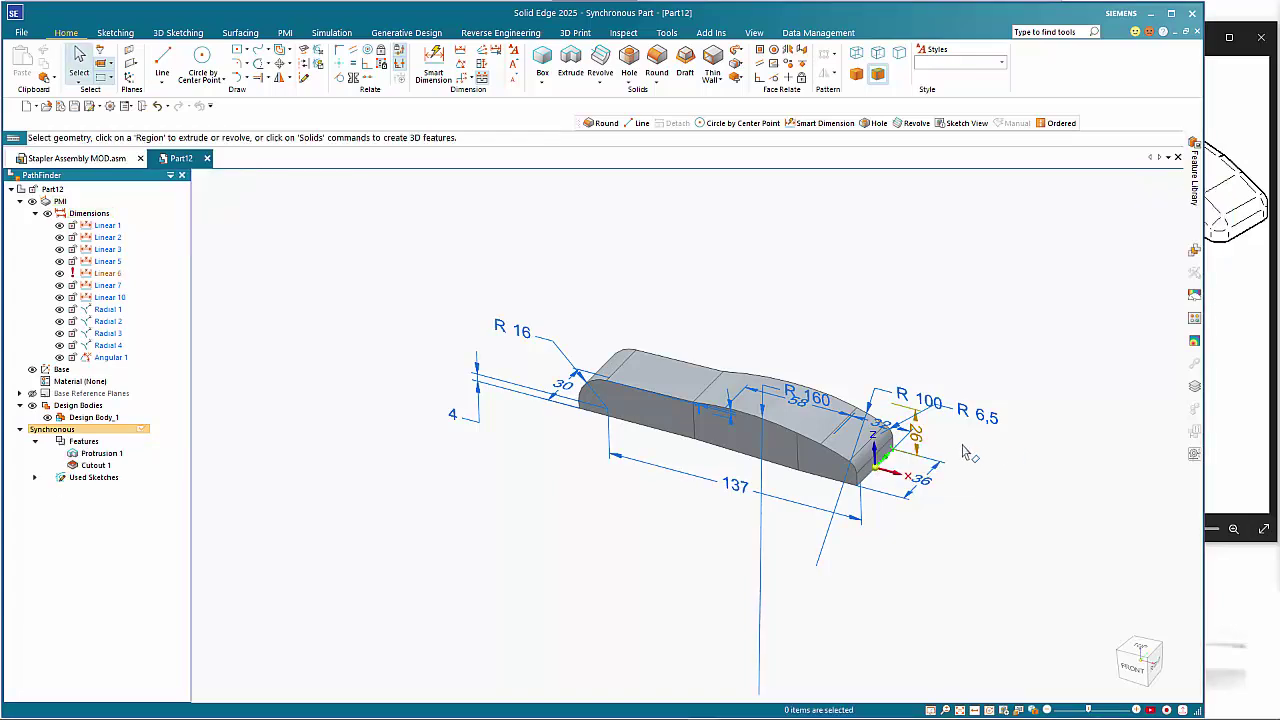
scroll(968, 452, up, 4)
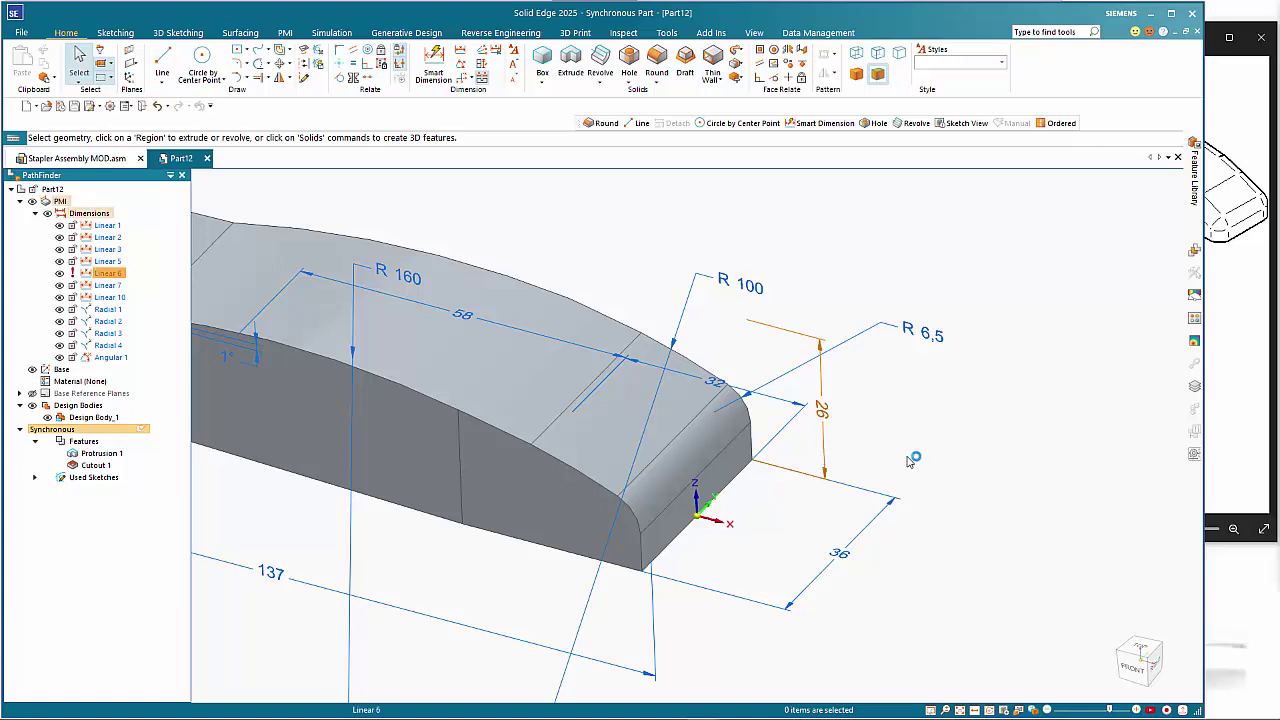
click(910, 460)
click(917, 464)
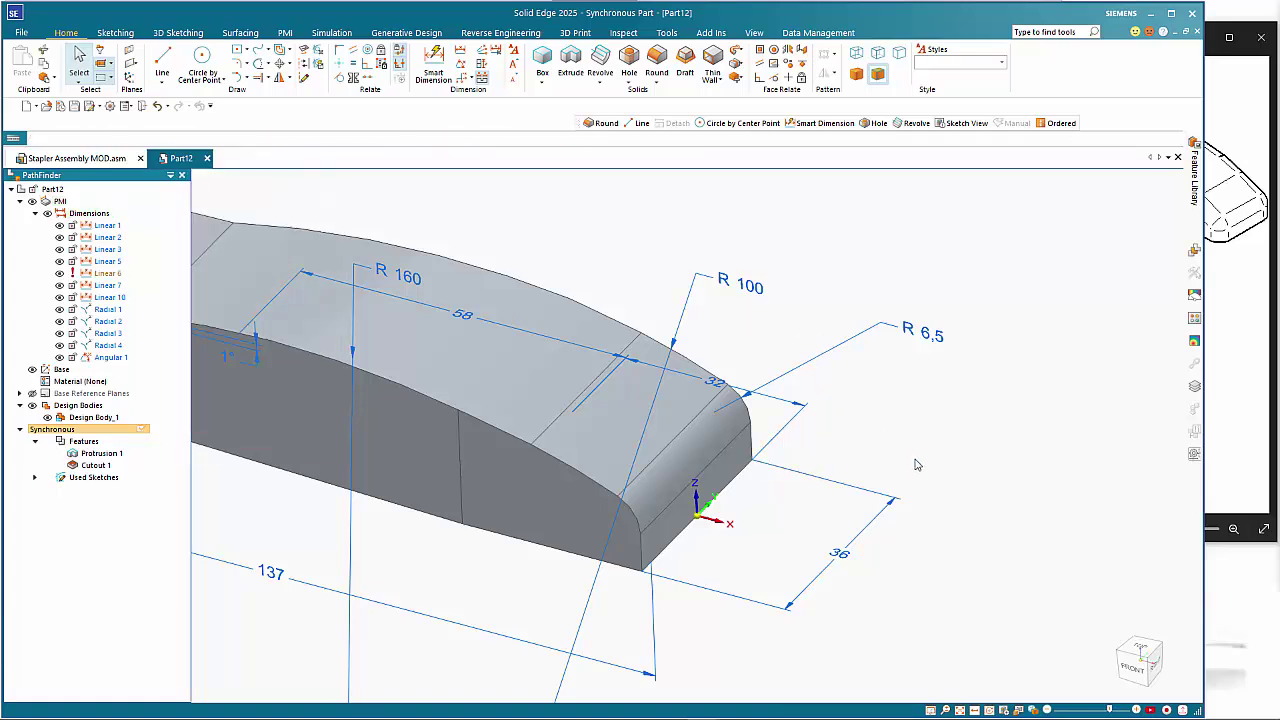
scroll(917, 464, down, 4)
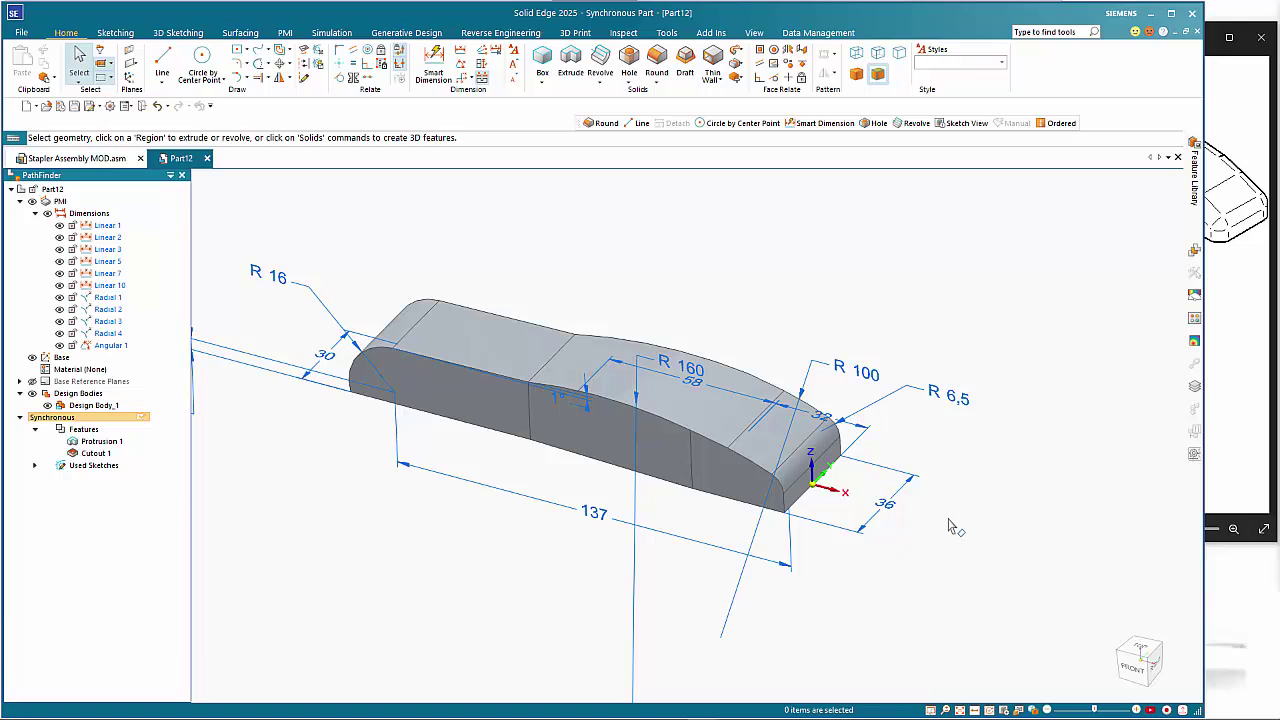
- Round the curved edge chains along both sides of the body with a 6 mm radius and hide all PMI dimensions
click(1236, 387)
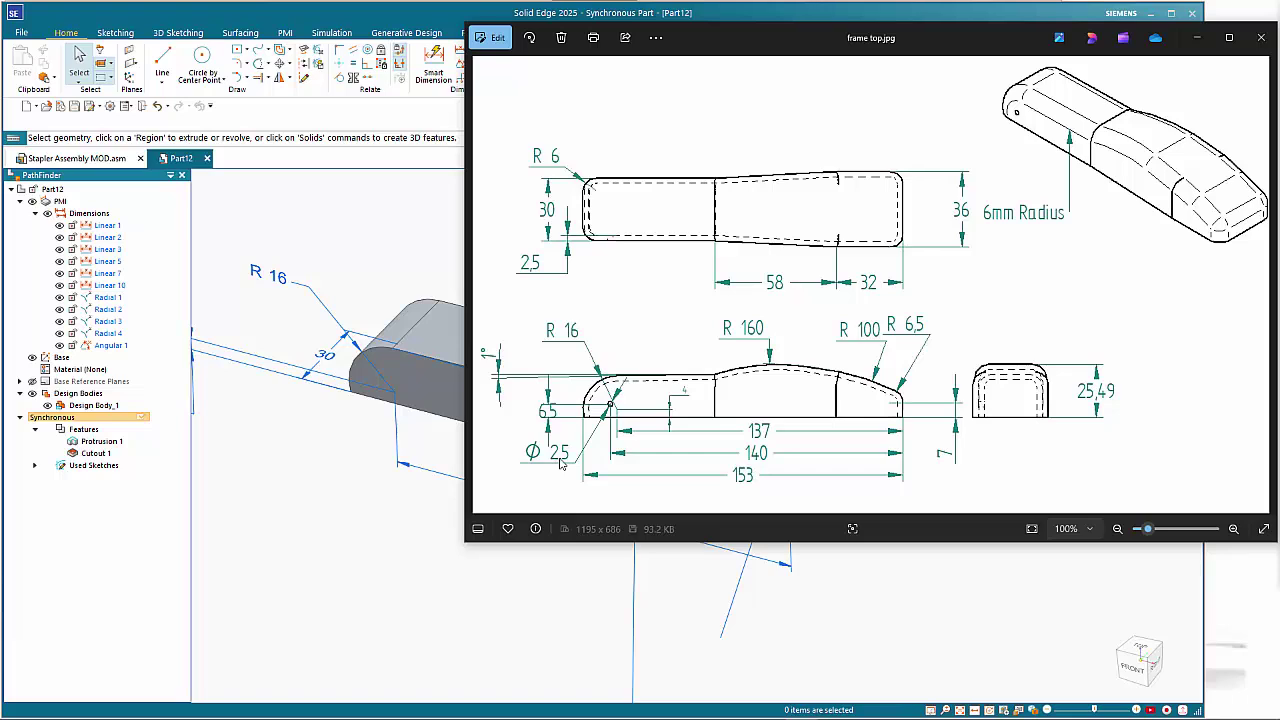
click(370, 525)
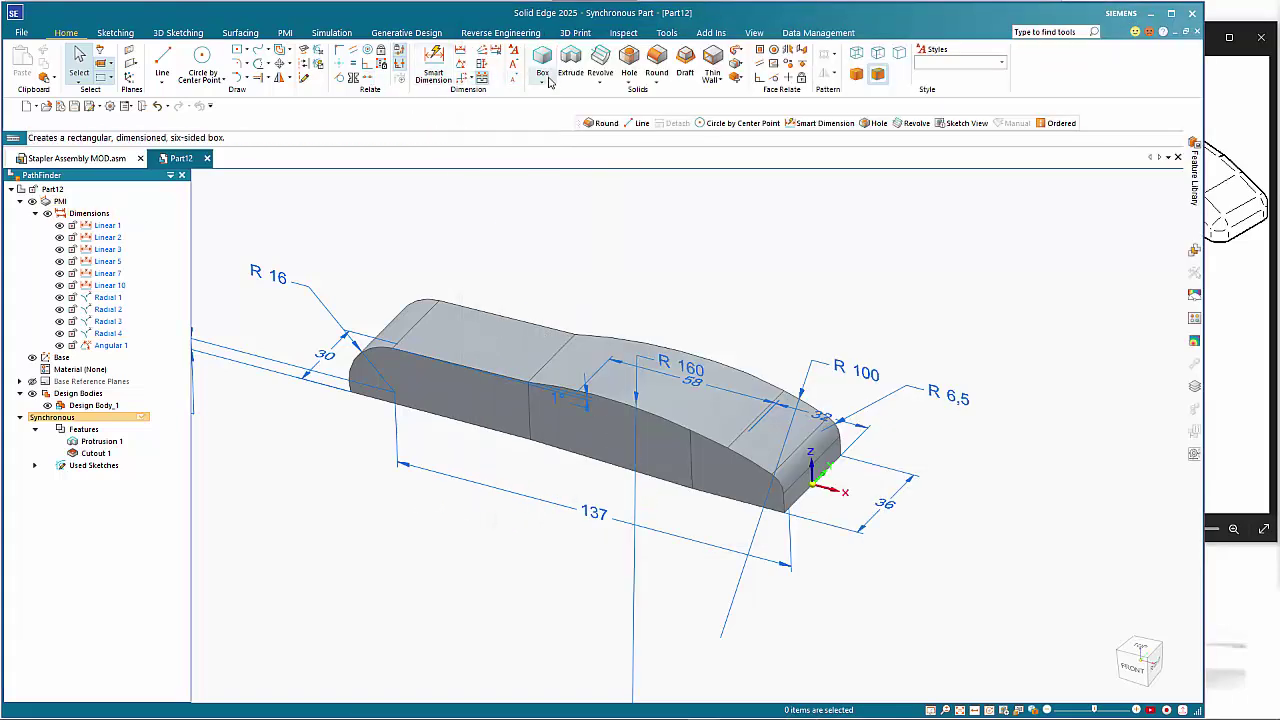
click(763, 474)
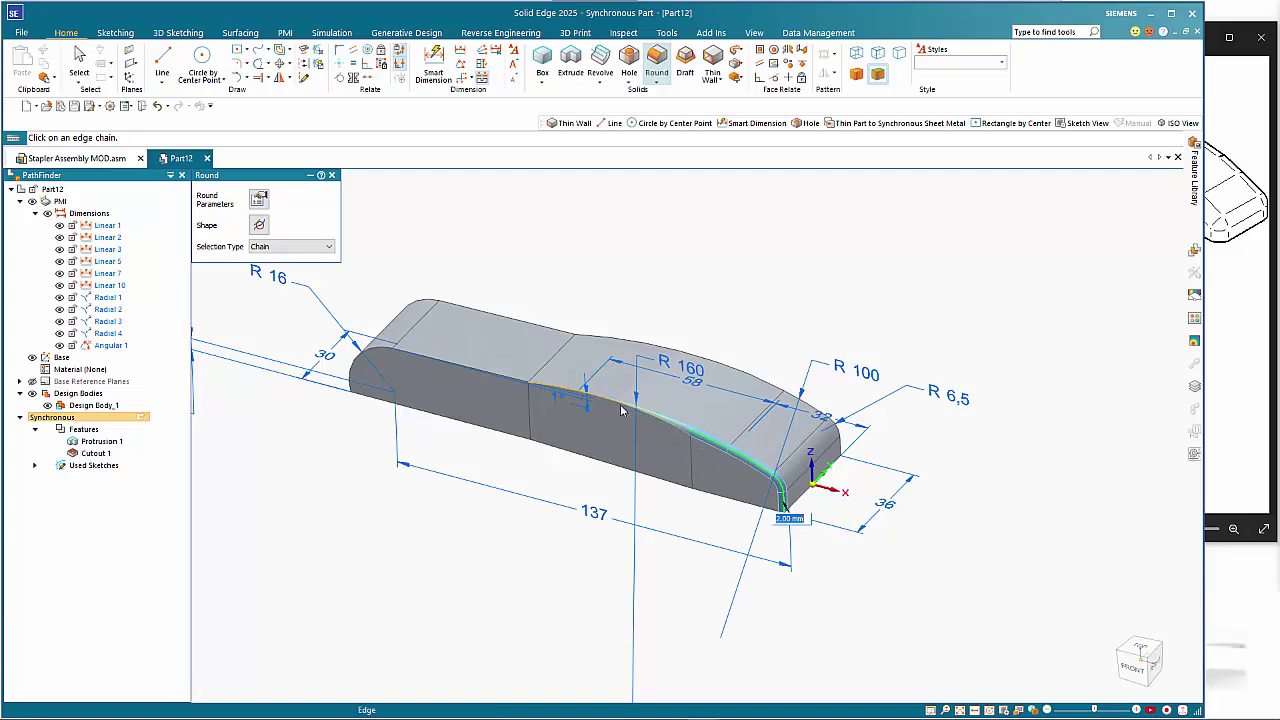
click(558, 392)
click(505, 377)
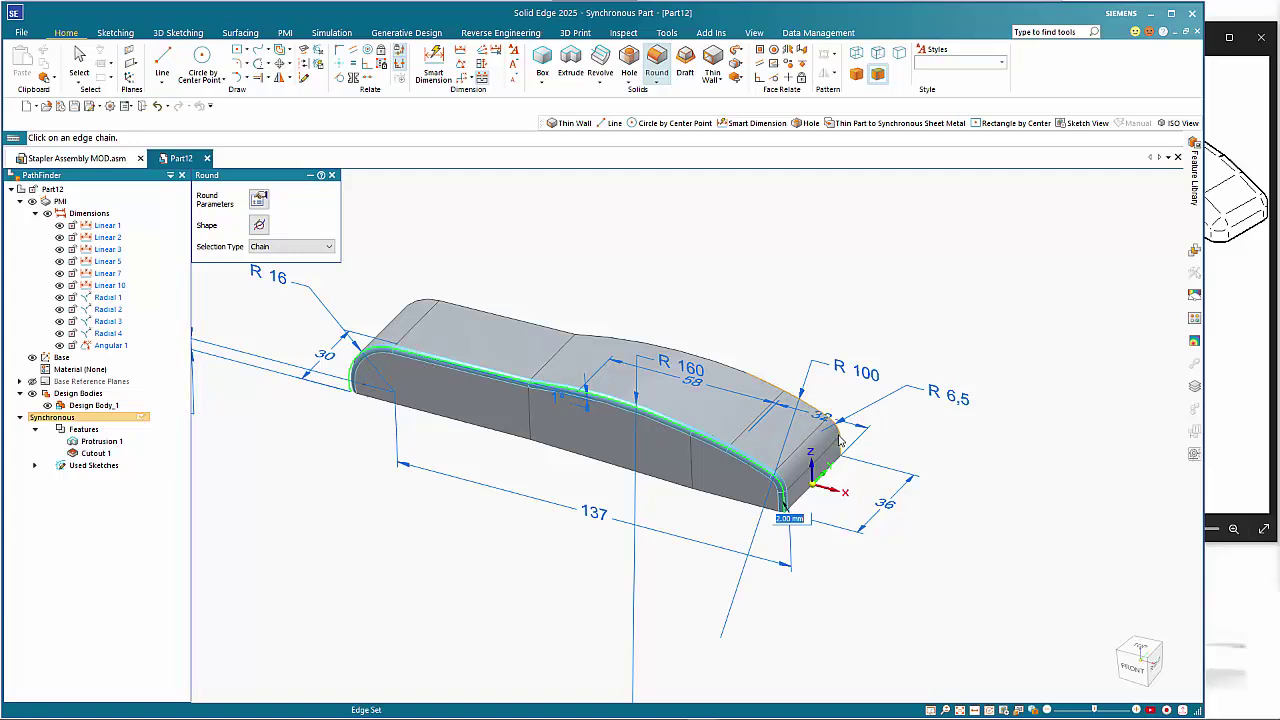
click(840, 442)
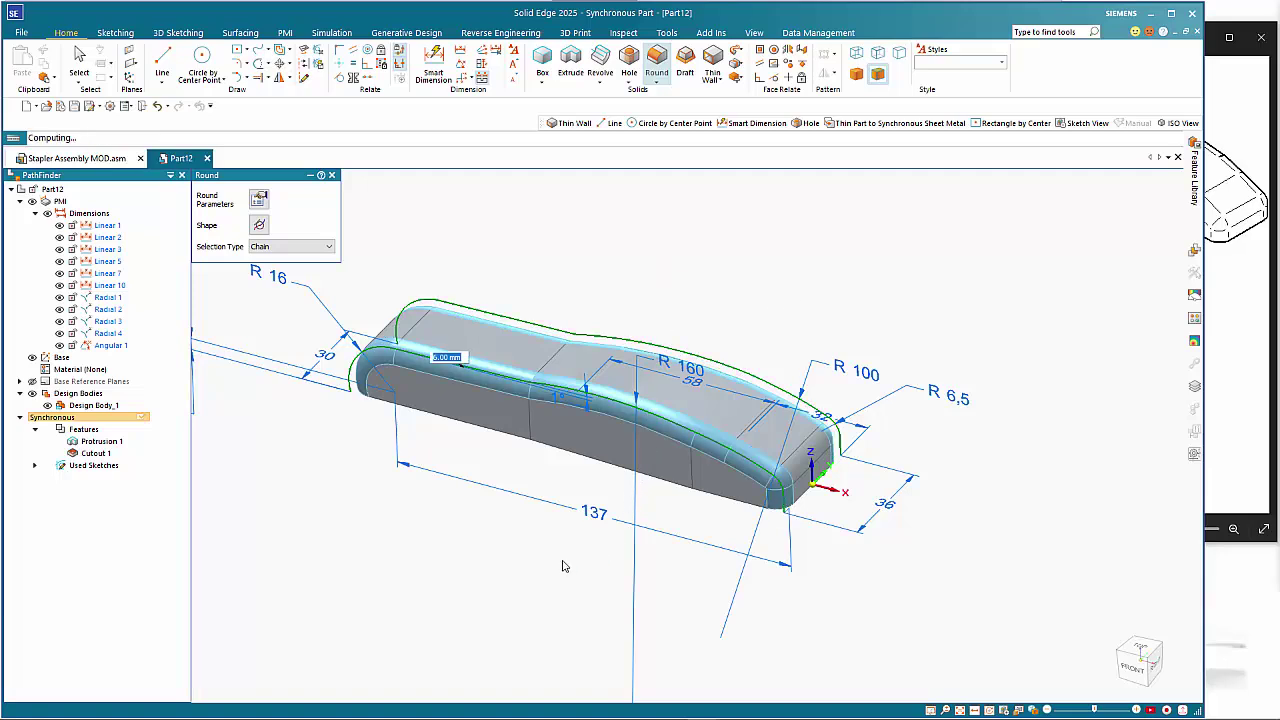
key(Return)
key(Escape)
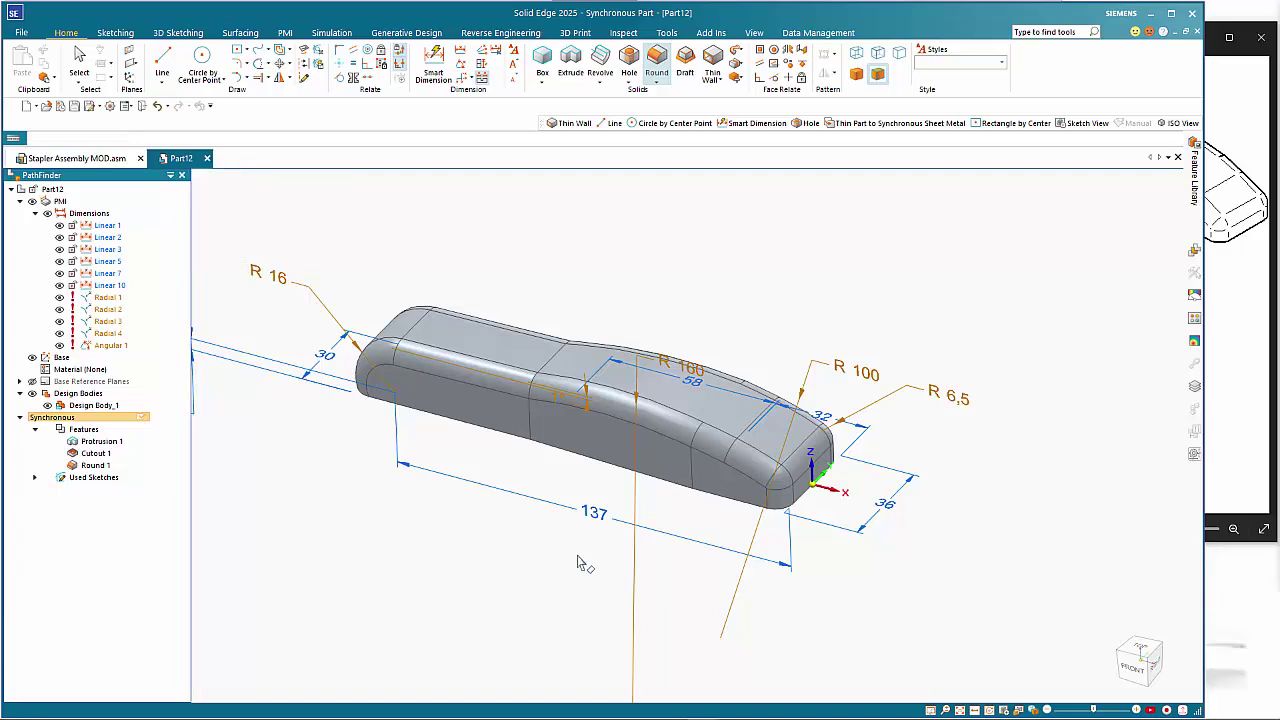
click(32, 201)
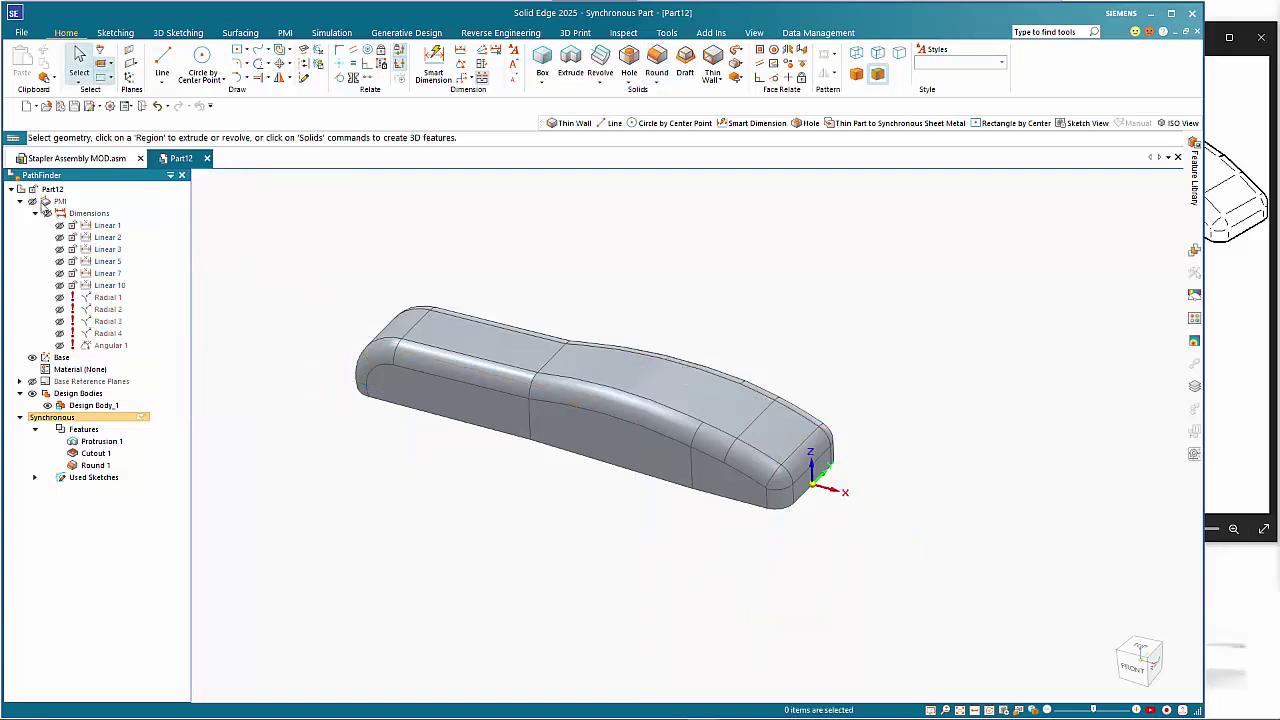
- Hollow the body with Thin Wall at 2.5 mm thickness, leaving the flat underside face open
middle_drag(579, 563, 600, 213)
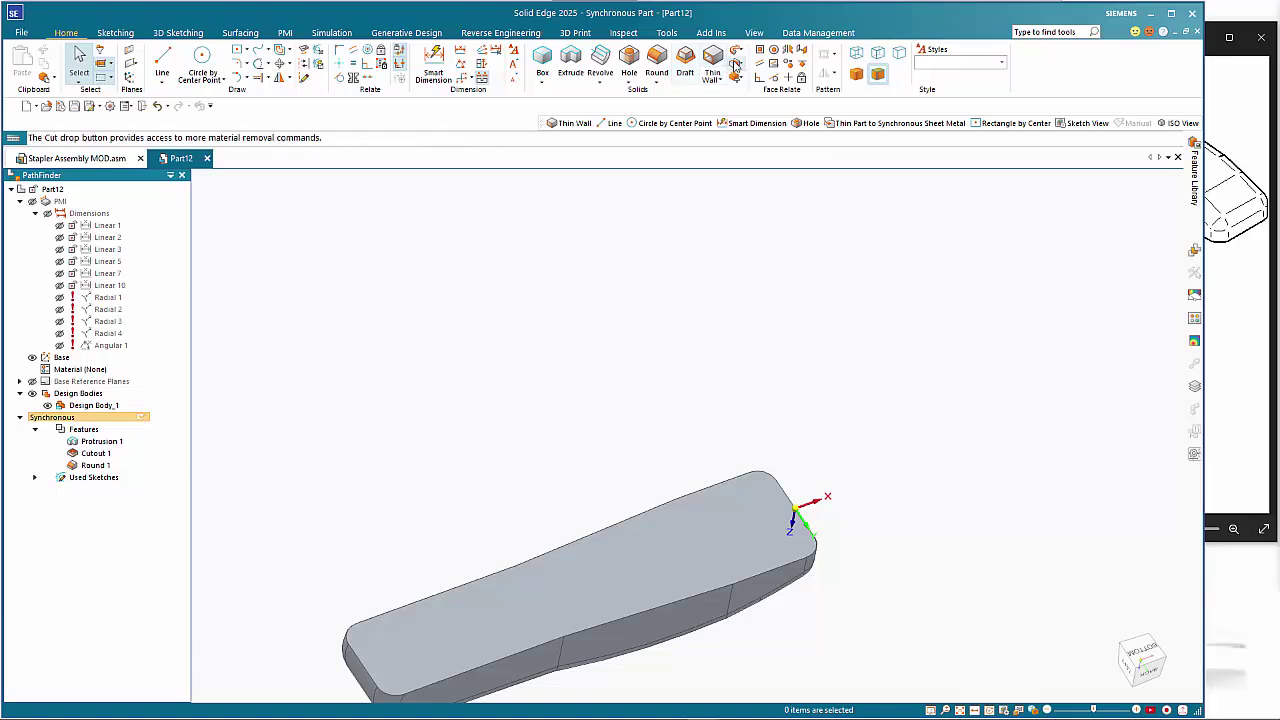
click(1228, 313)
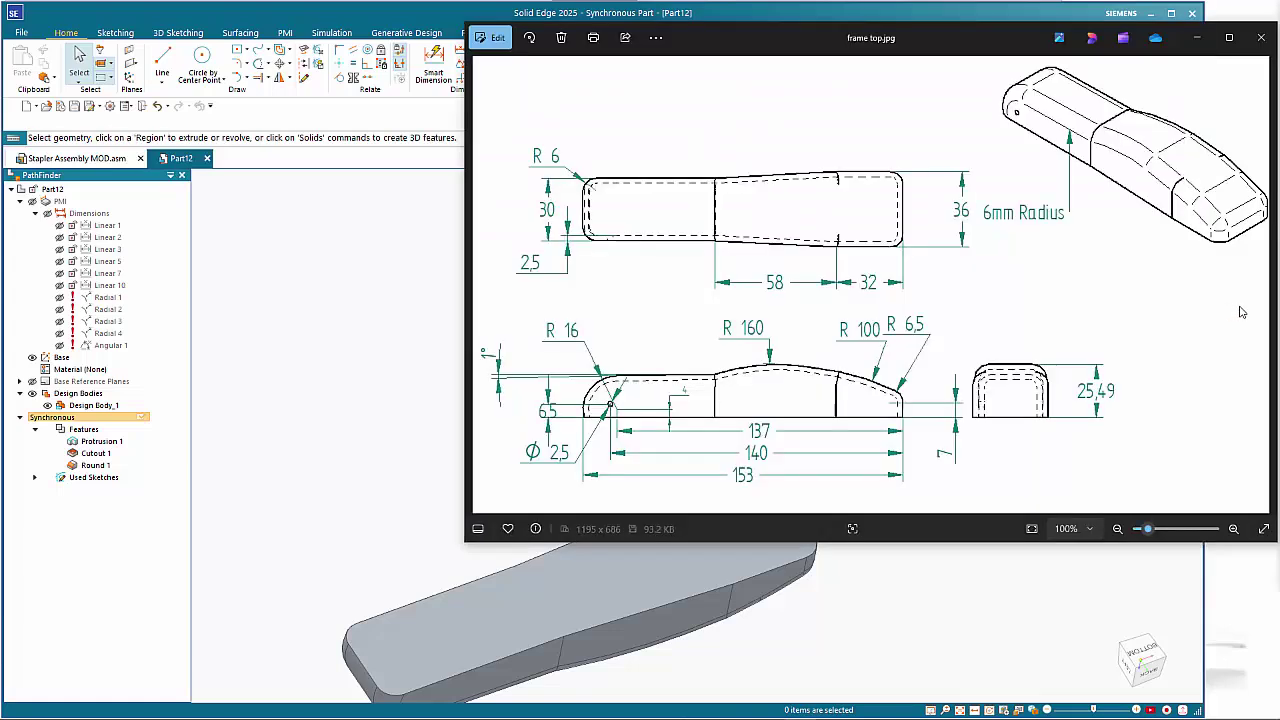
click(420, 358)
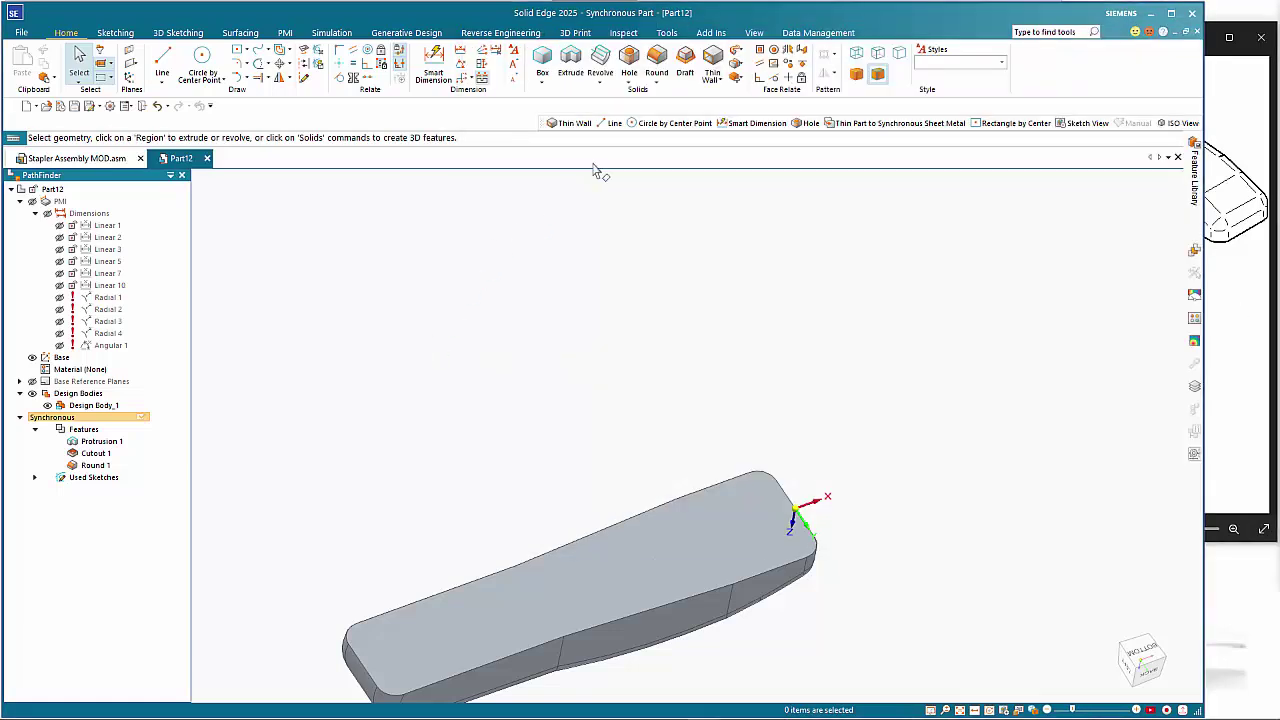
click(713, 65)
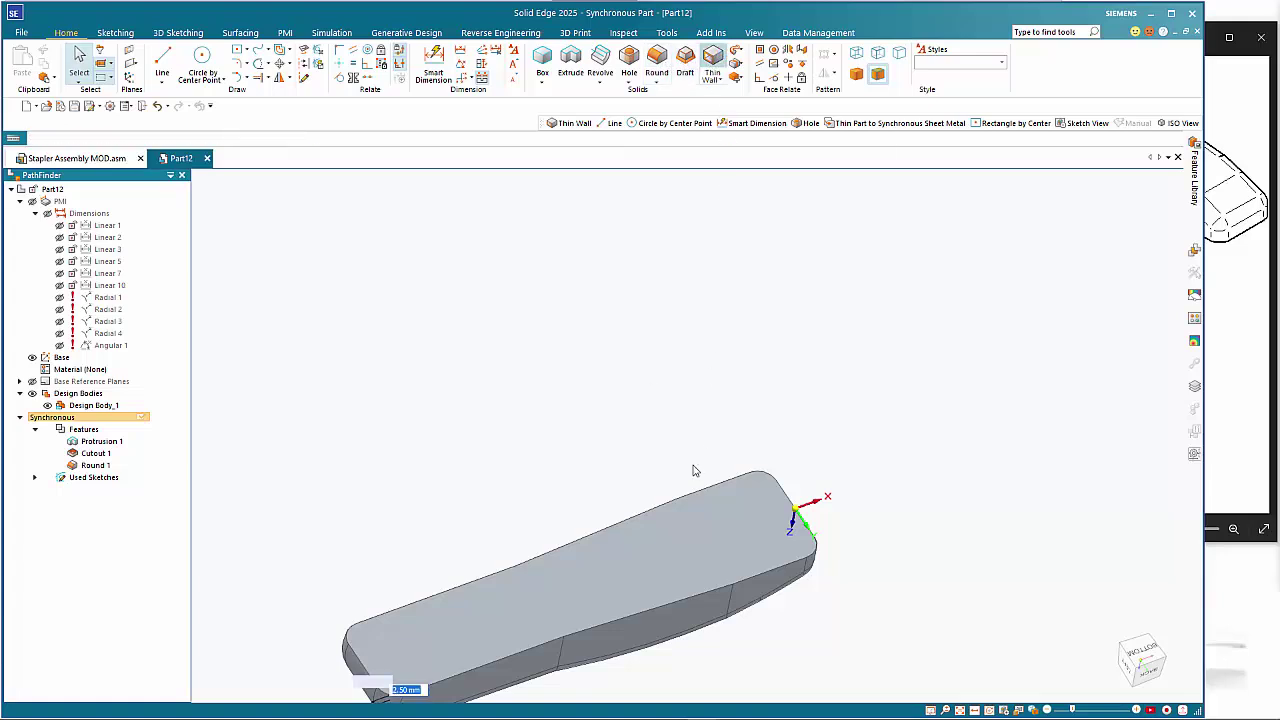
click(680, 548)
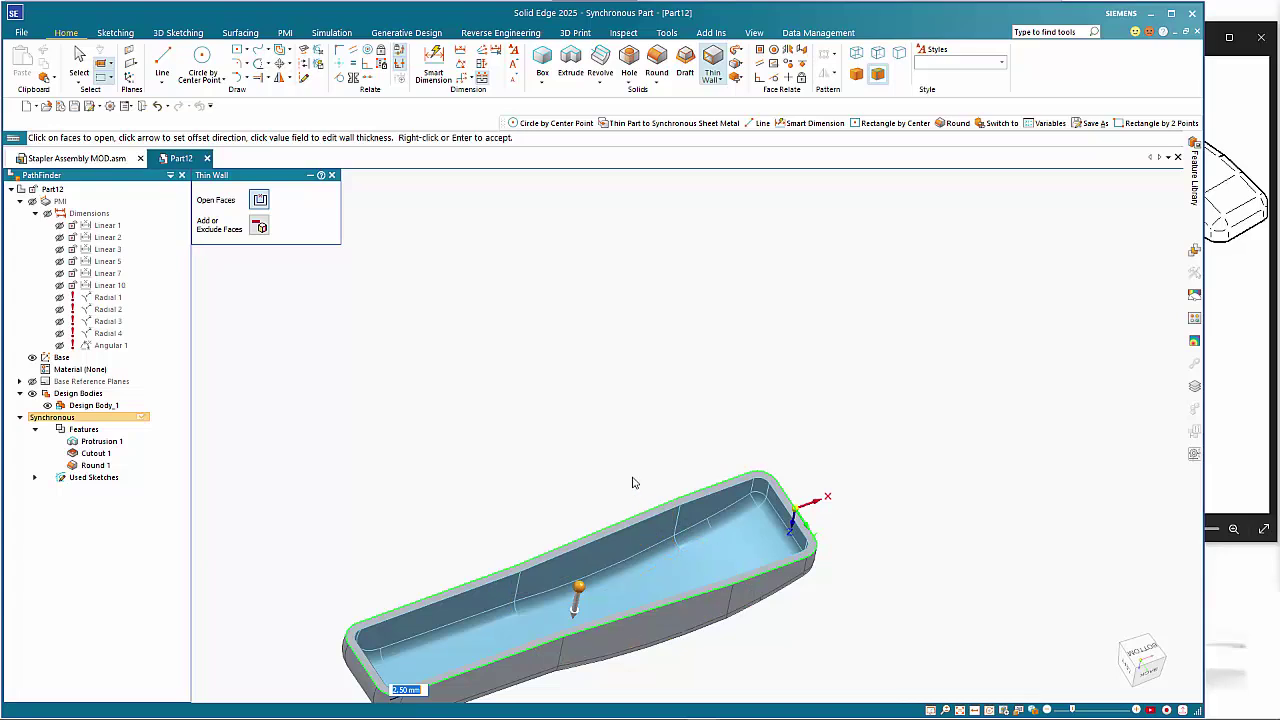
middle_drag(612, 648, 641, 666)
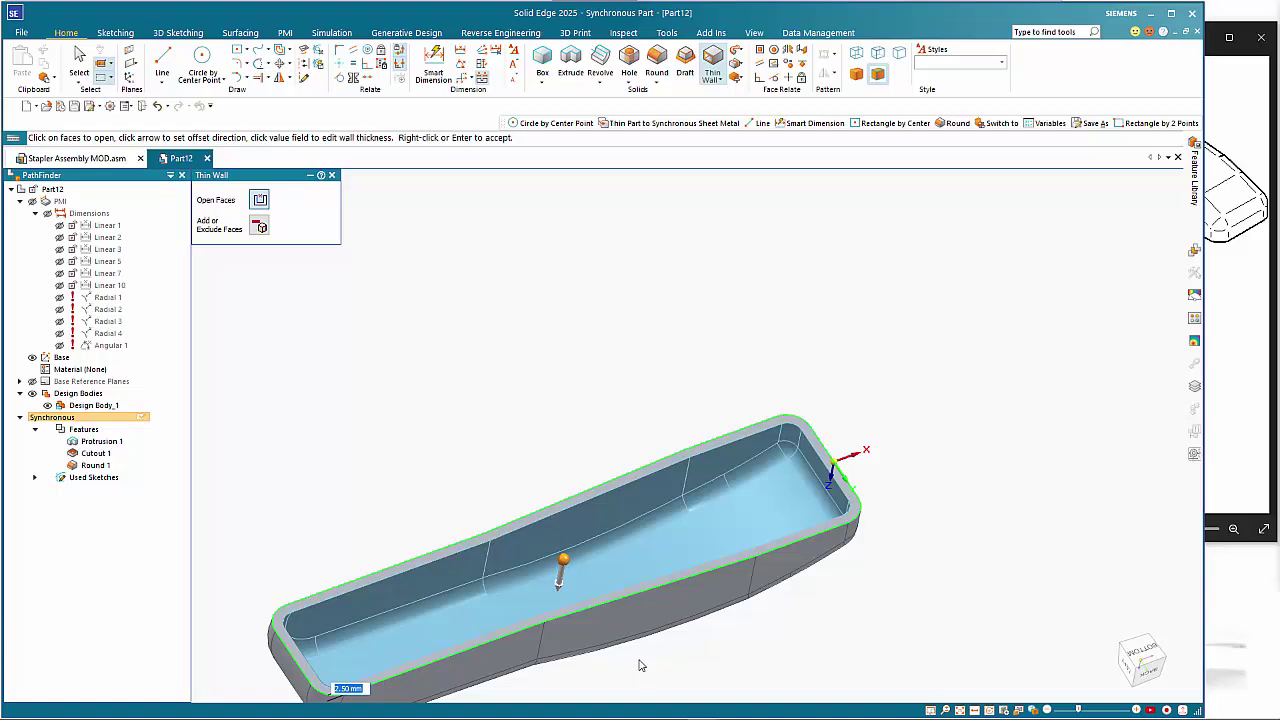
right_click(641, 665)
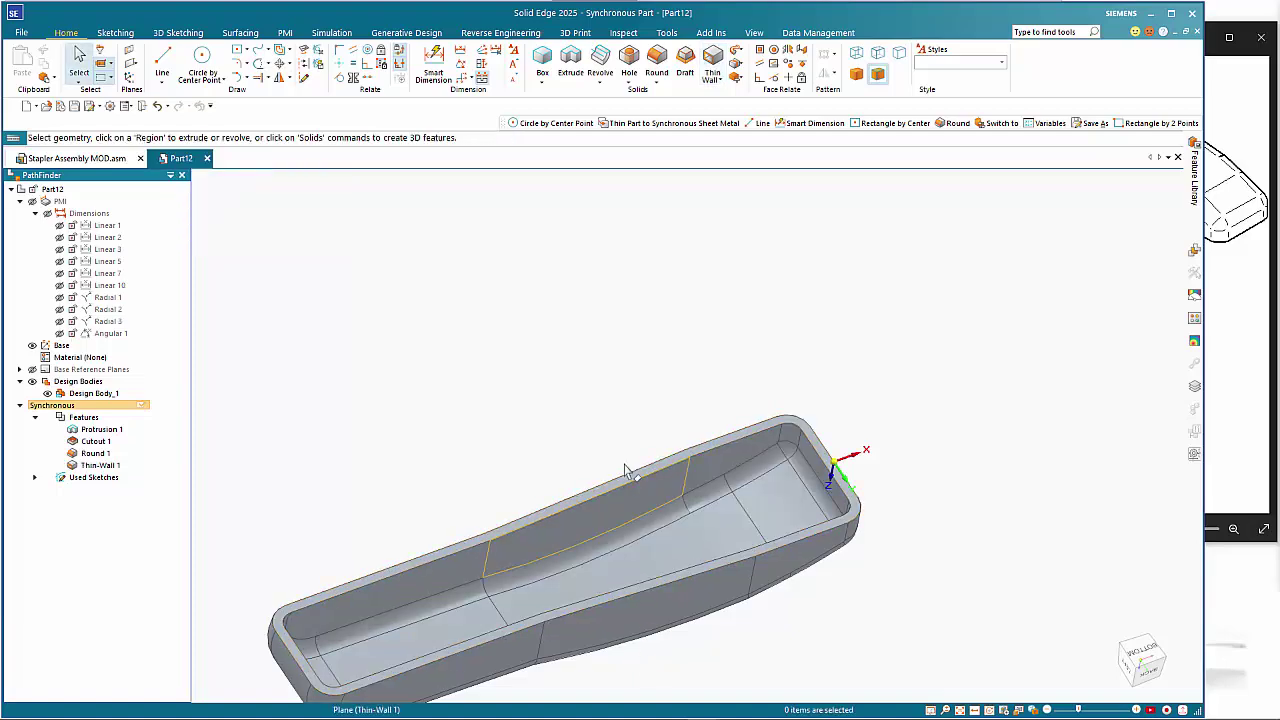
- Check the hole in the frame top.jpg drawing and set up a simple ISO Metric drill-size hole of 2.5 mm
middle_drag(633, 492, 670, 600)
scroll(700, 521, down, 2)
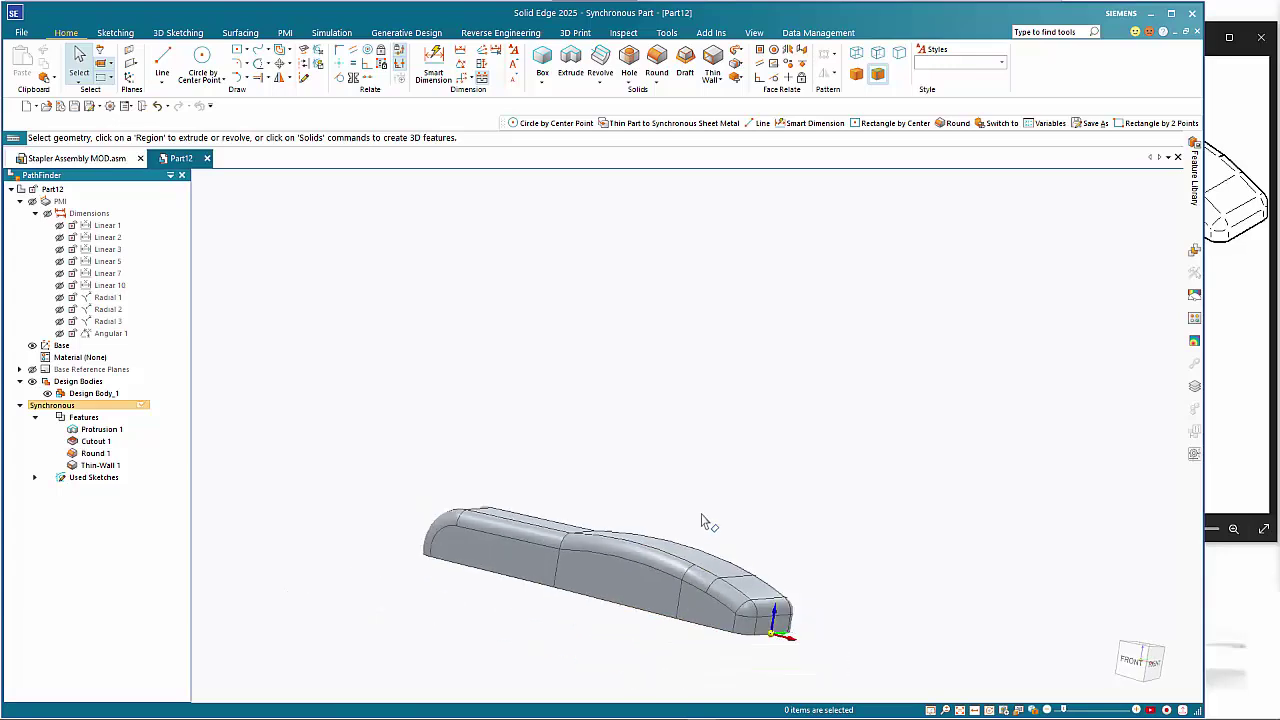
click(1220, 407)
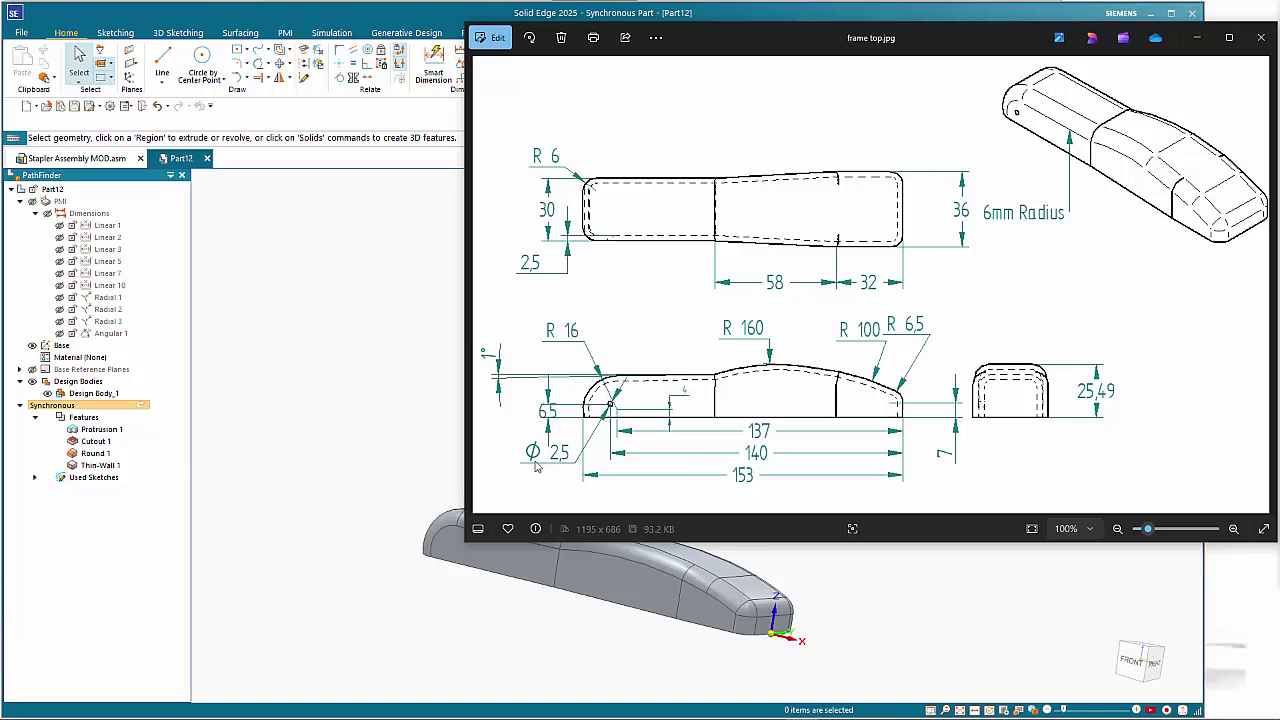
click(397, 384)
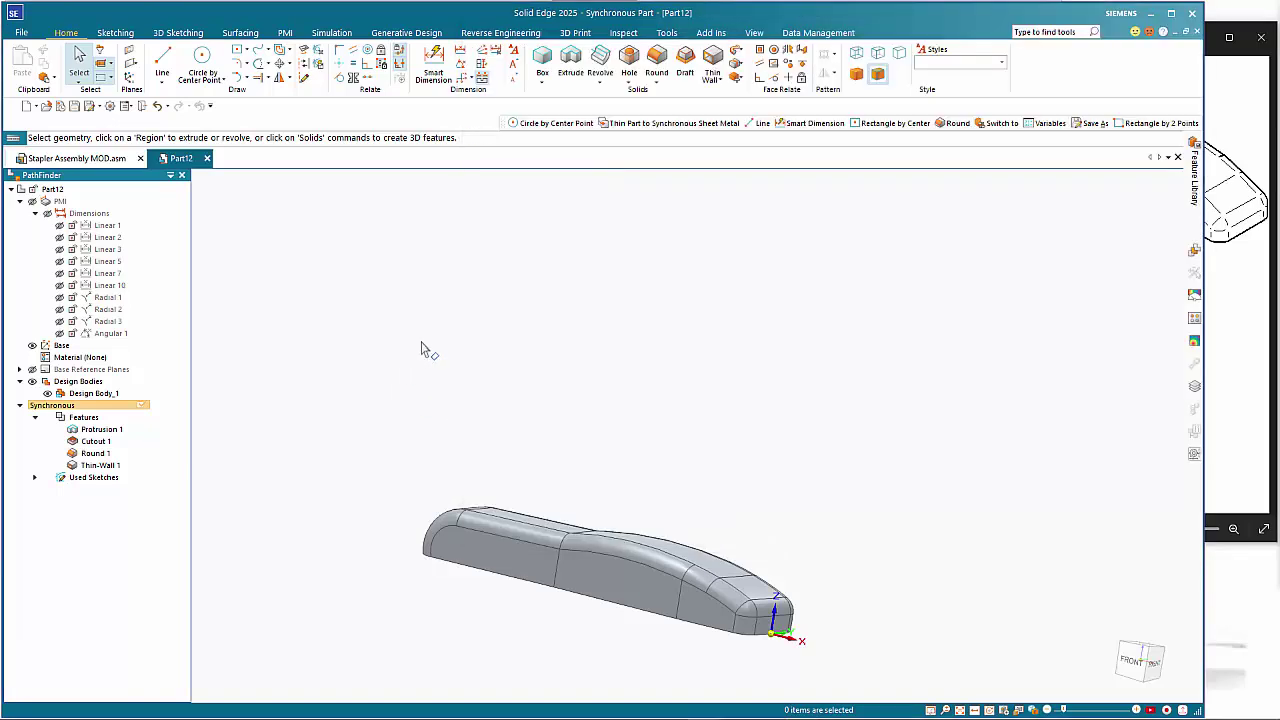
click(629, 62)
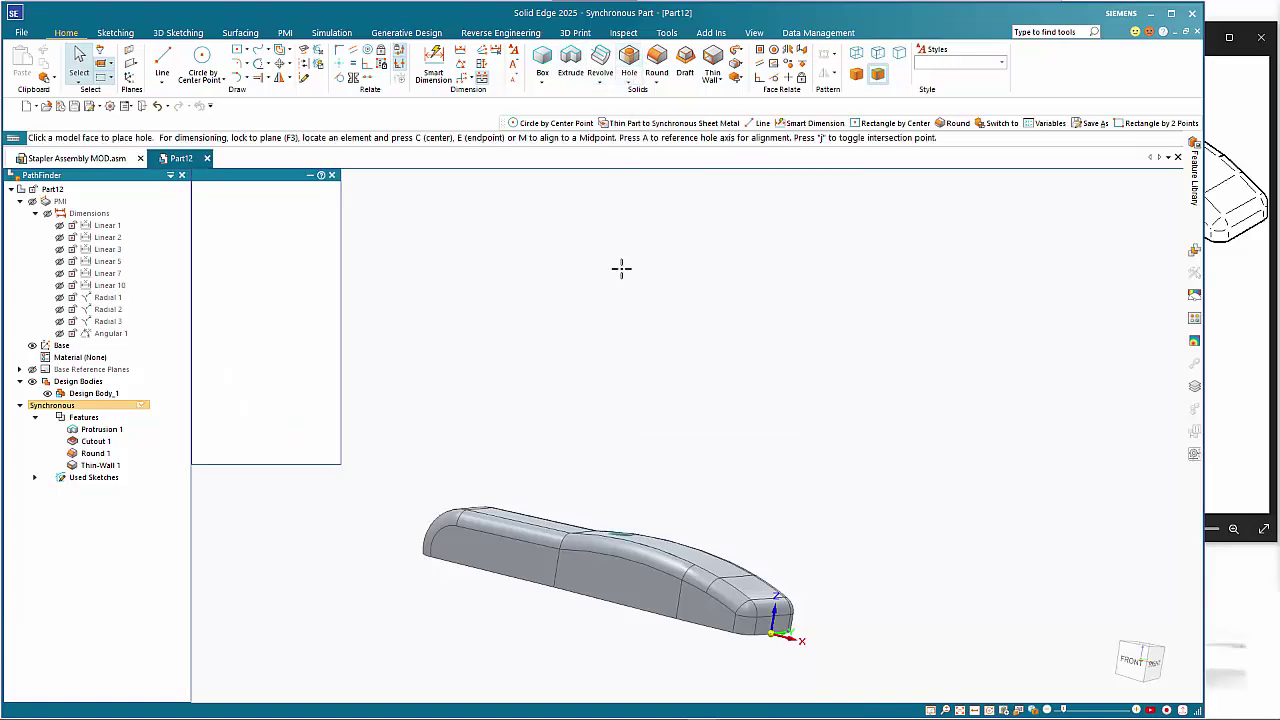
click(259, 201)
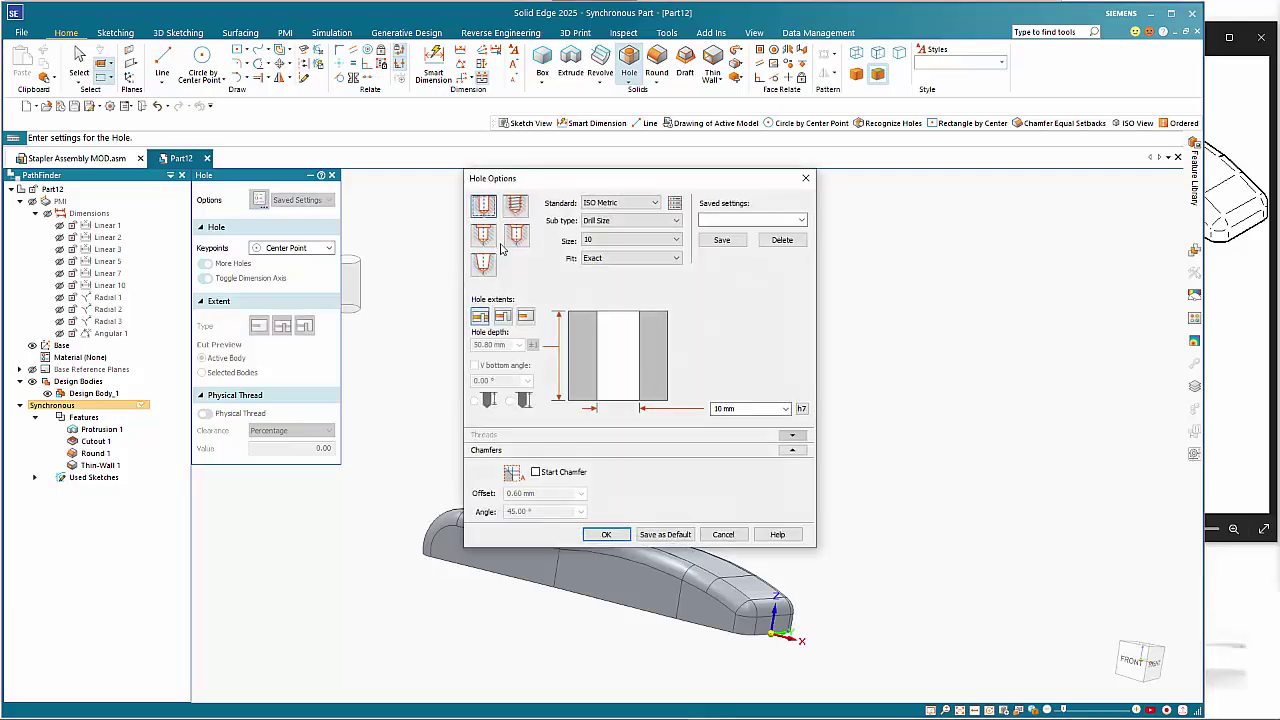
click(596, 242)
scroll(655, 342, up, 10)
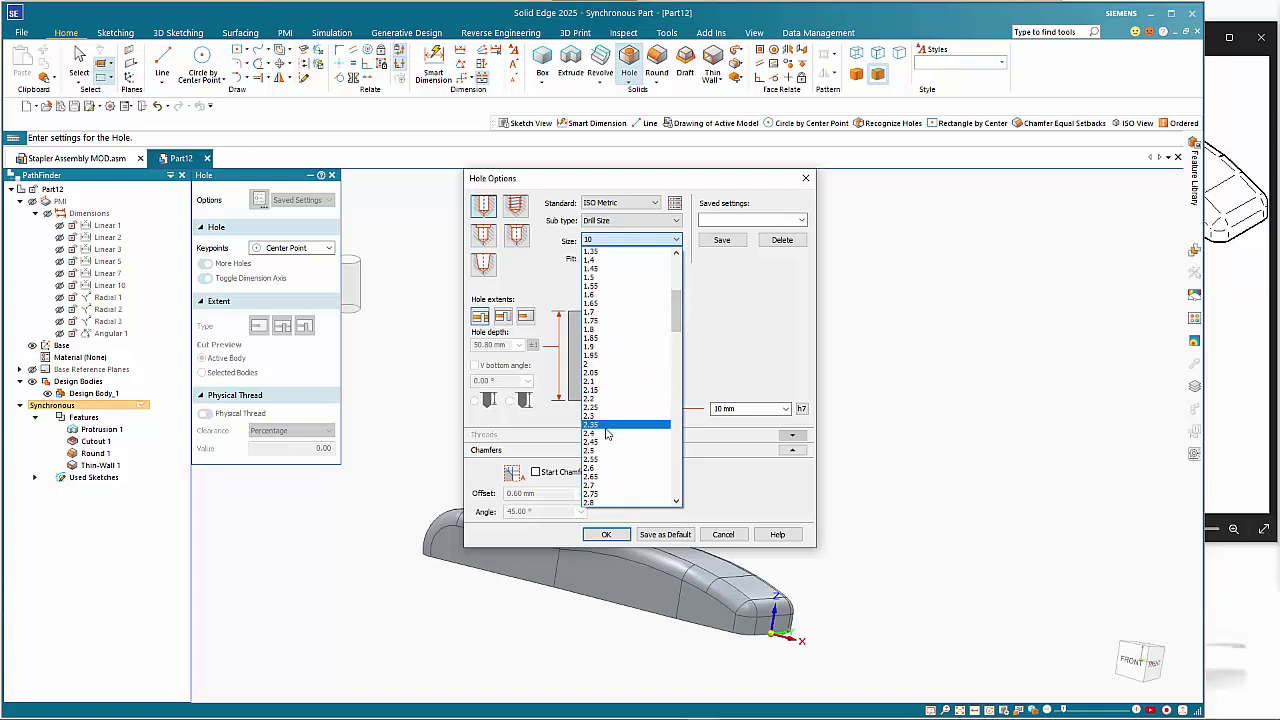
click(604, 472)
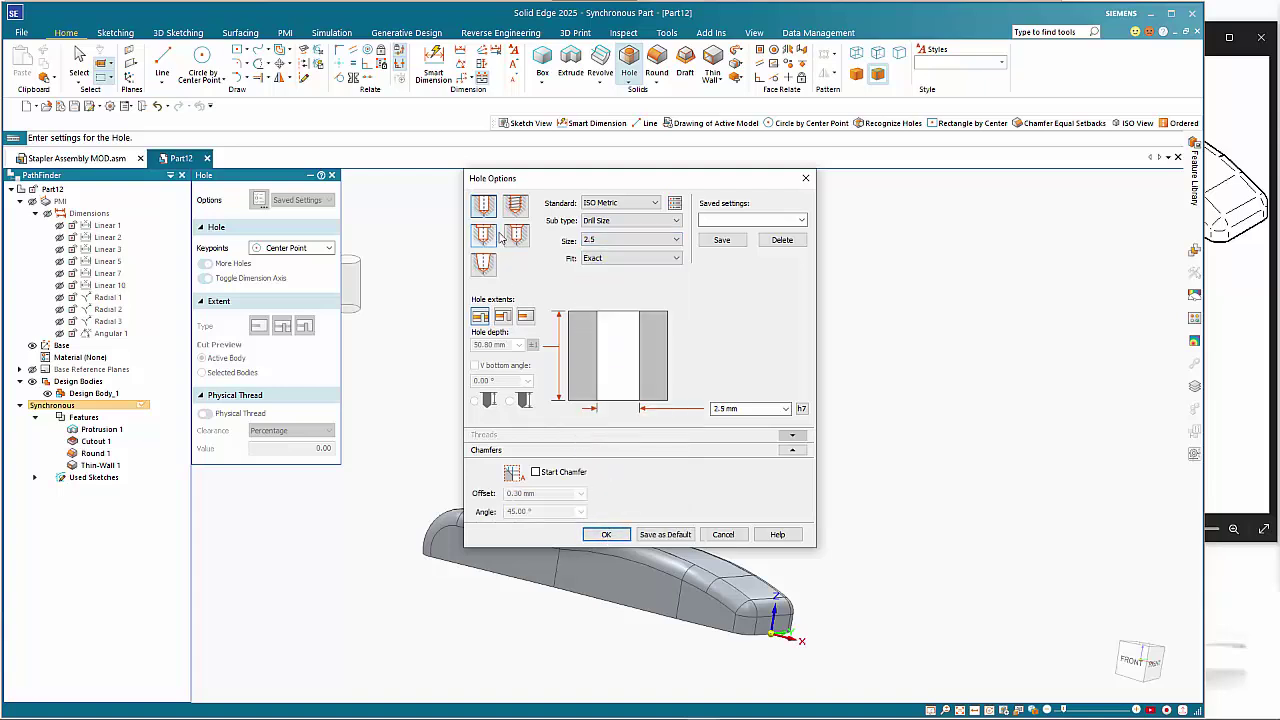
click(605, 536)
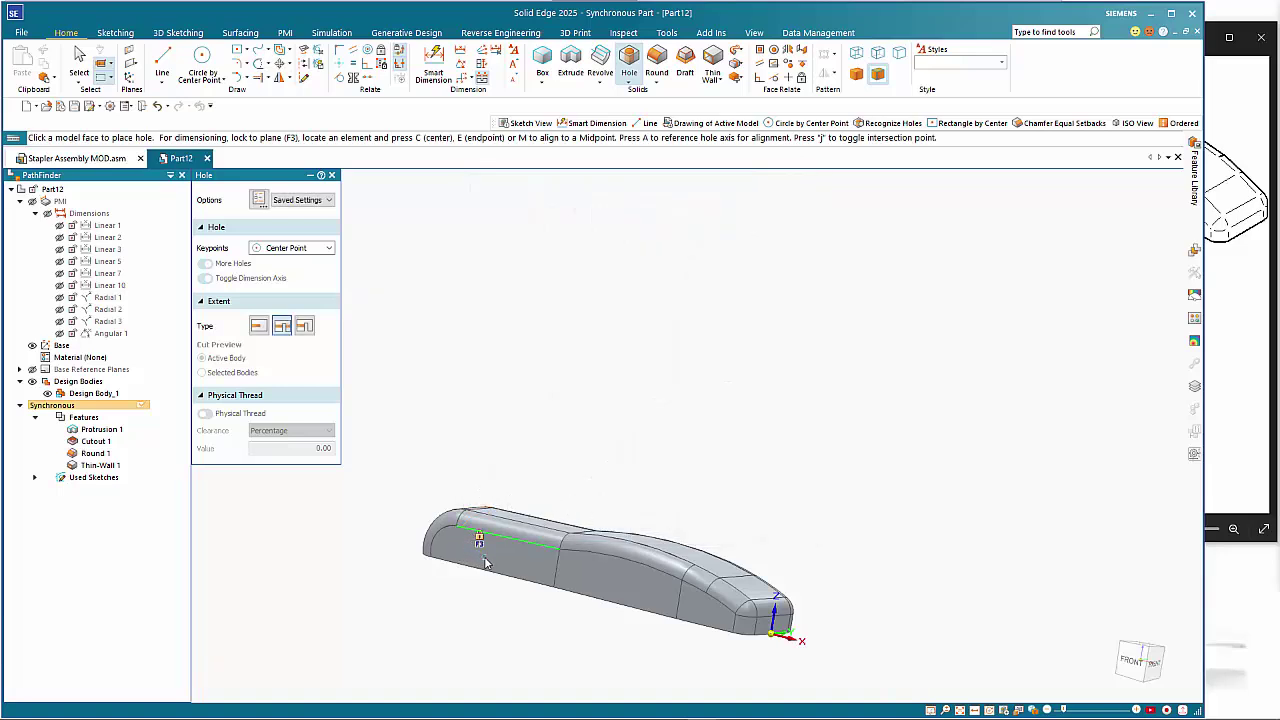
- Place one 2.5 mm hole on the flat long side face near the R 16 rounded end, with the placement plane locked to that face
key(F3)
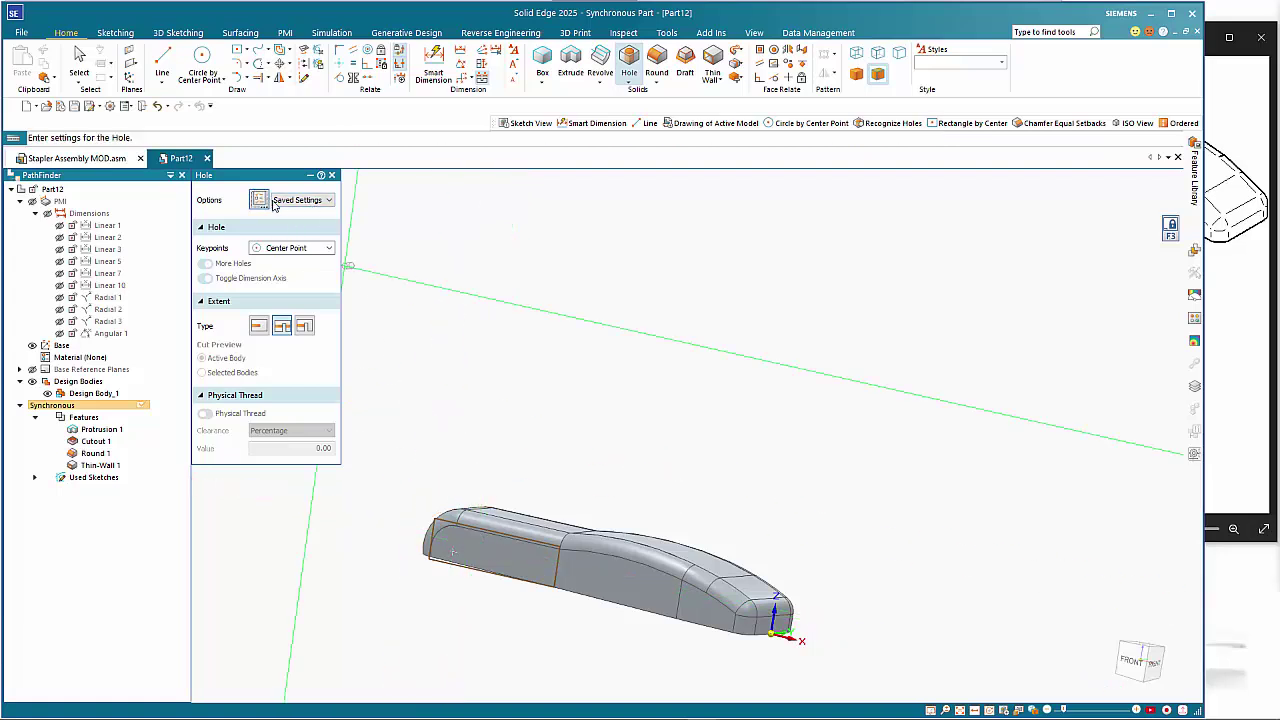
click(262, 200)
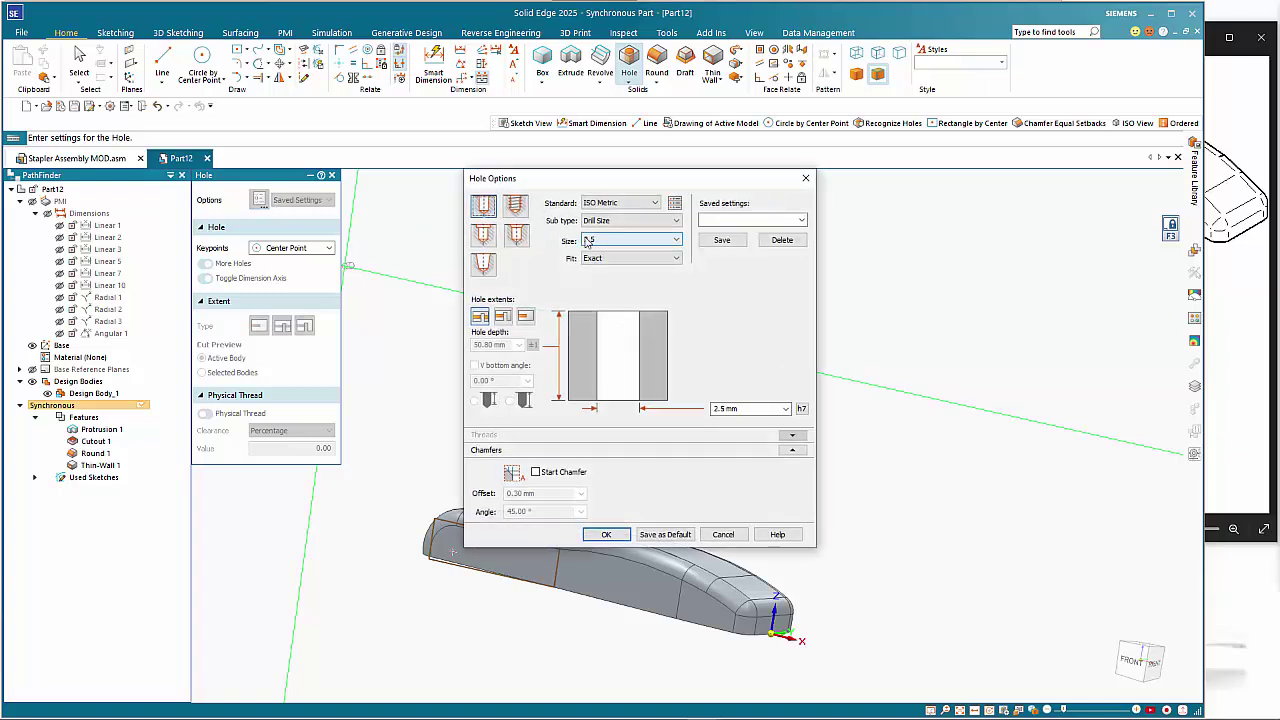
click(604, 538)
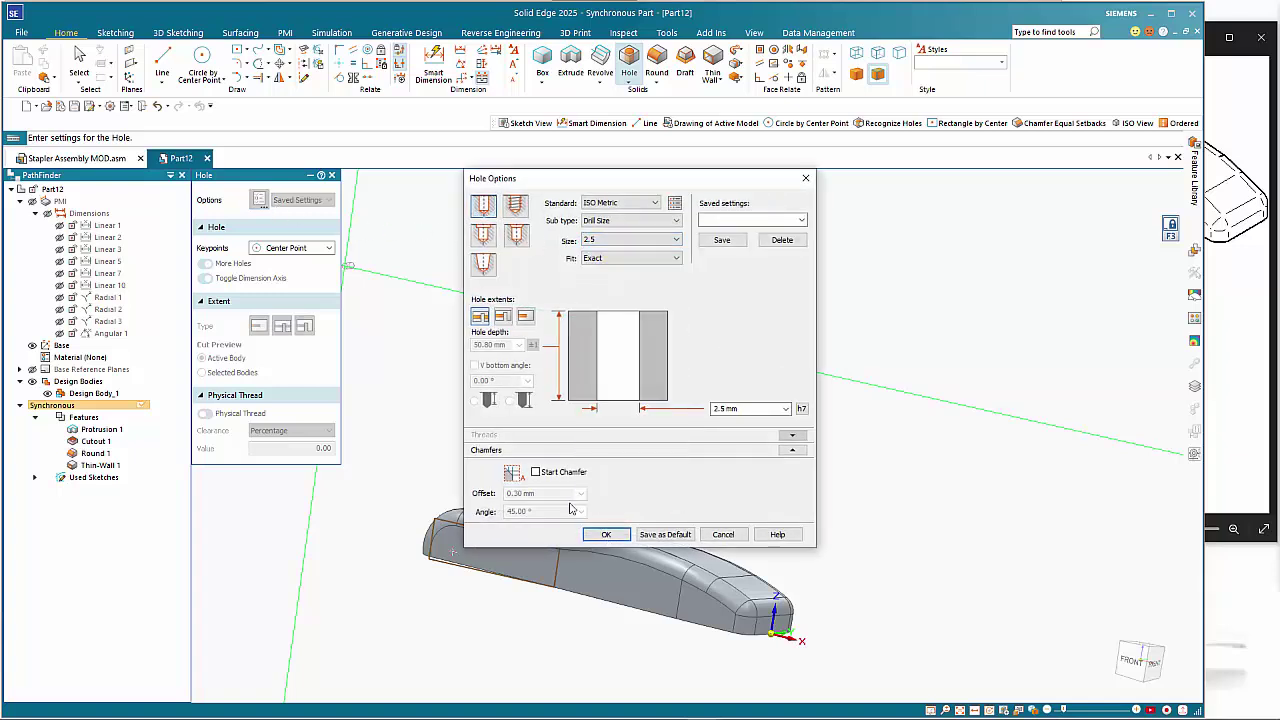
click(607, 535)
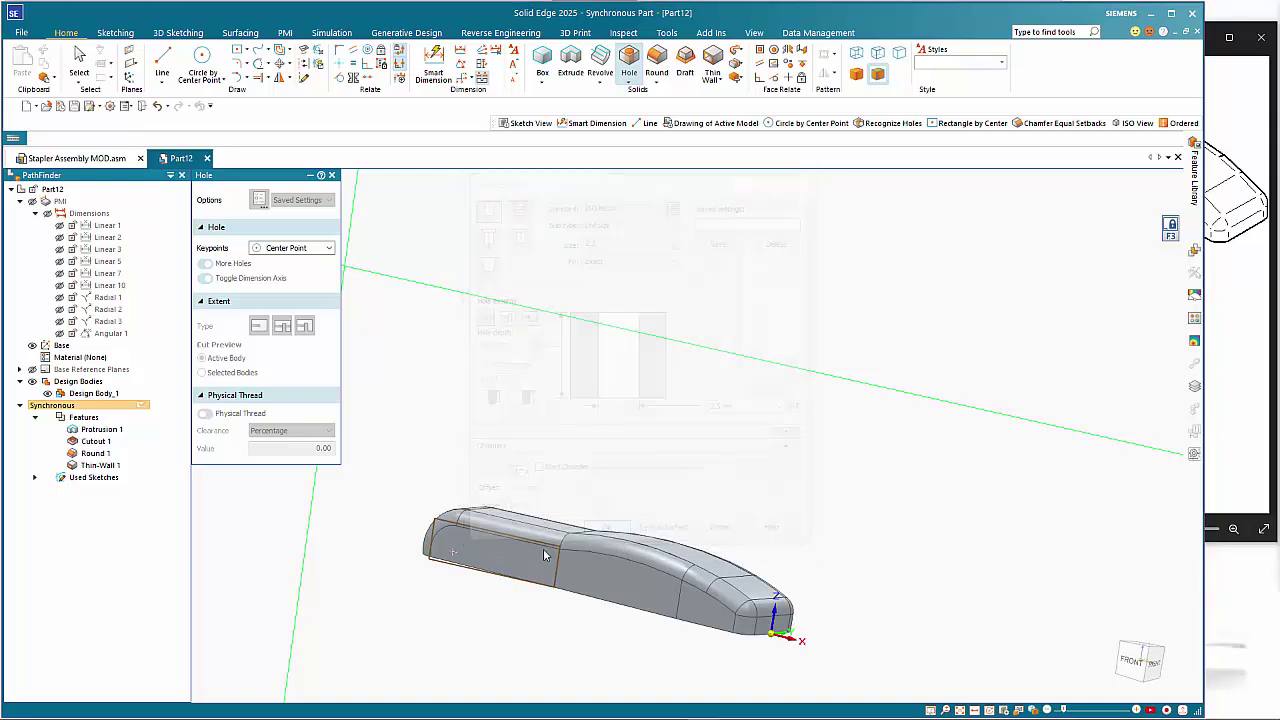
scroll(475, 550, up, 5)
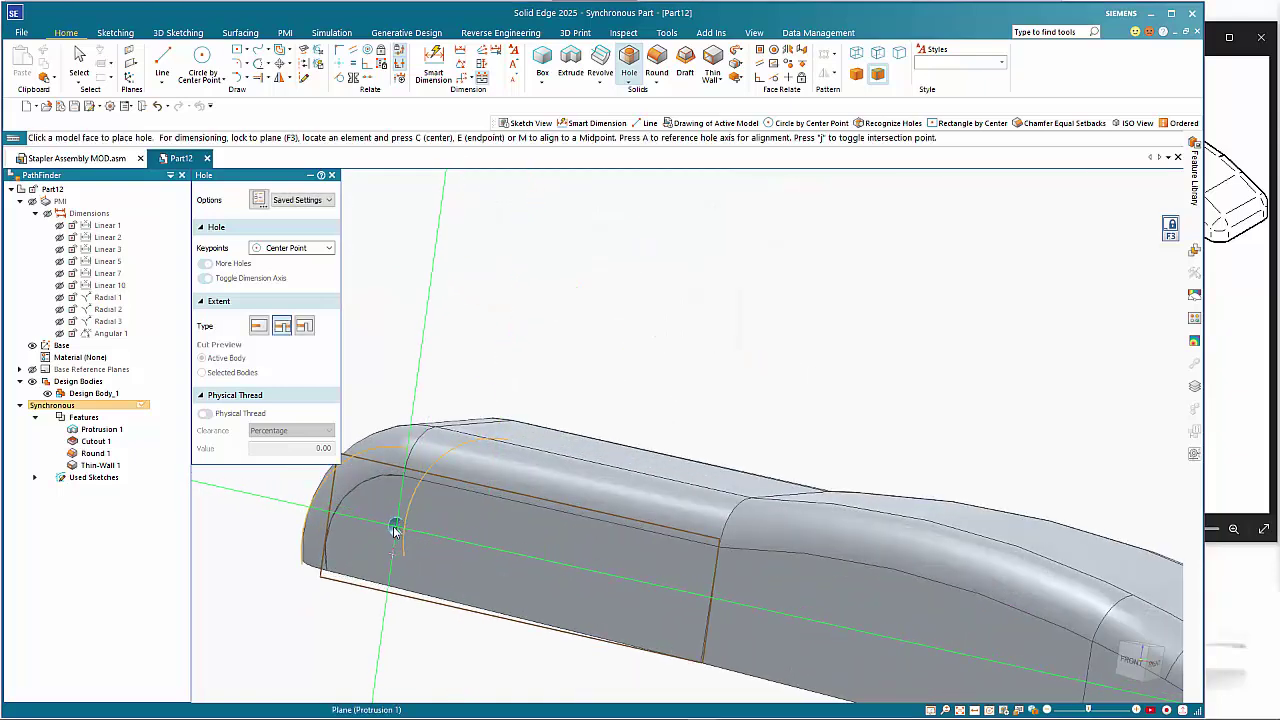
click(373, 530)
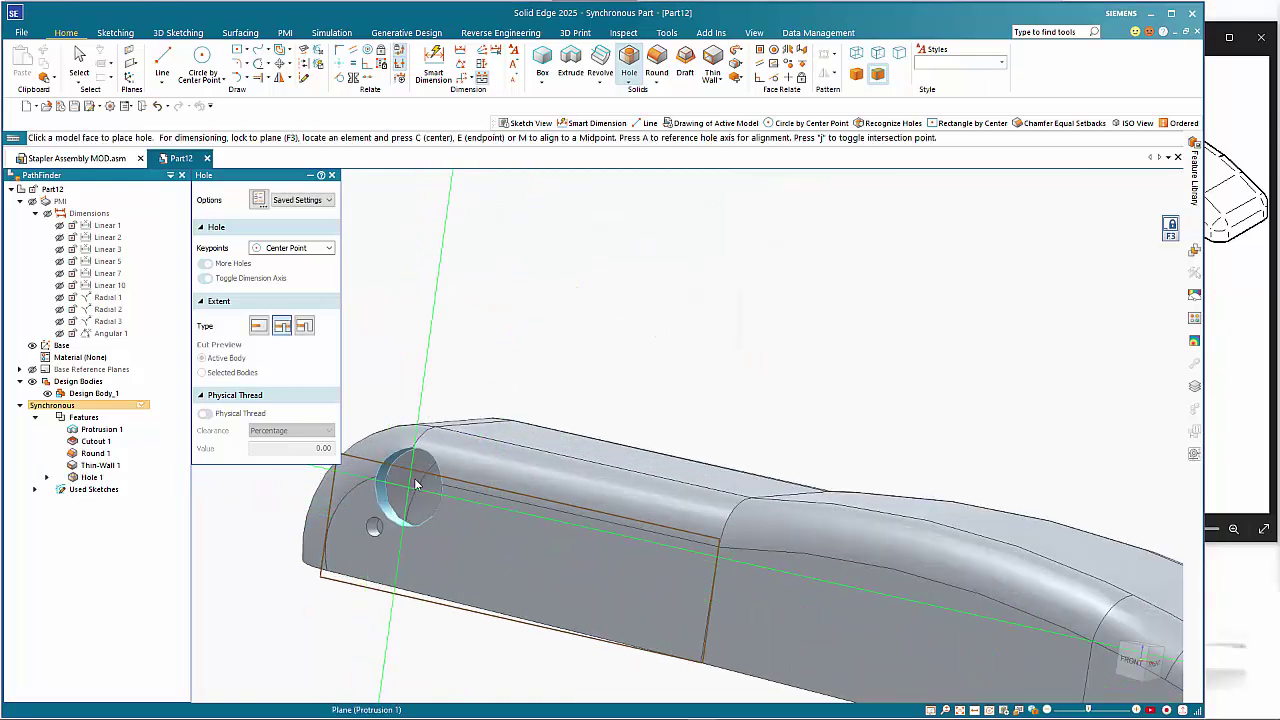
middle_drag(380, 520, 588, 355)
middle_drag(640, 323, 556, 401)
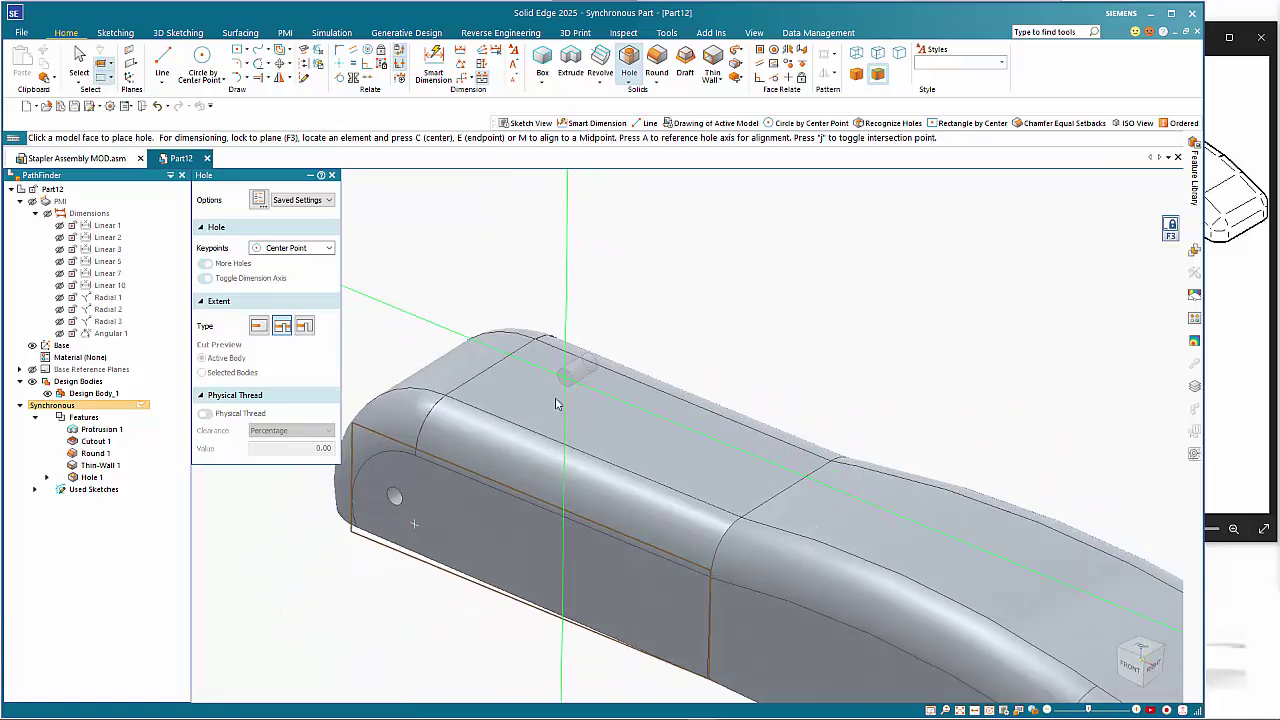
click(282, 326)
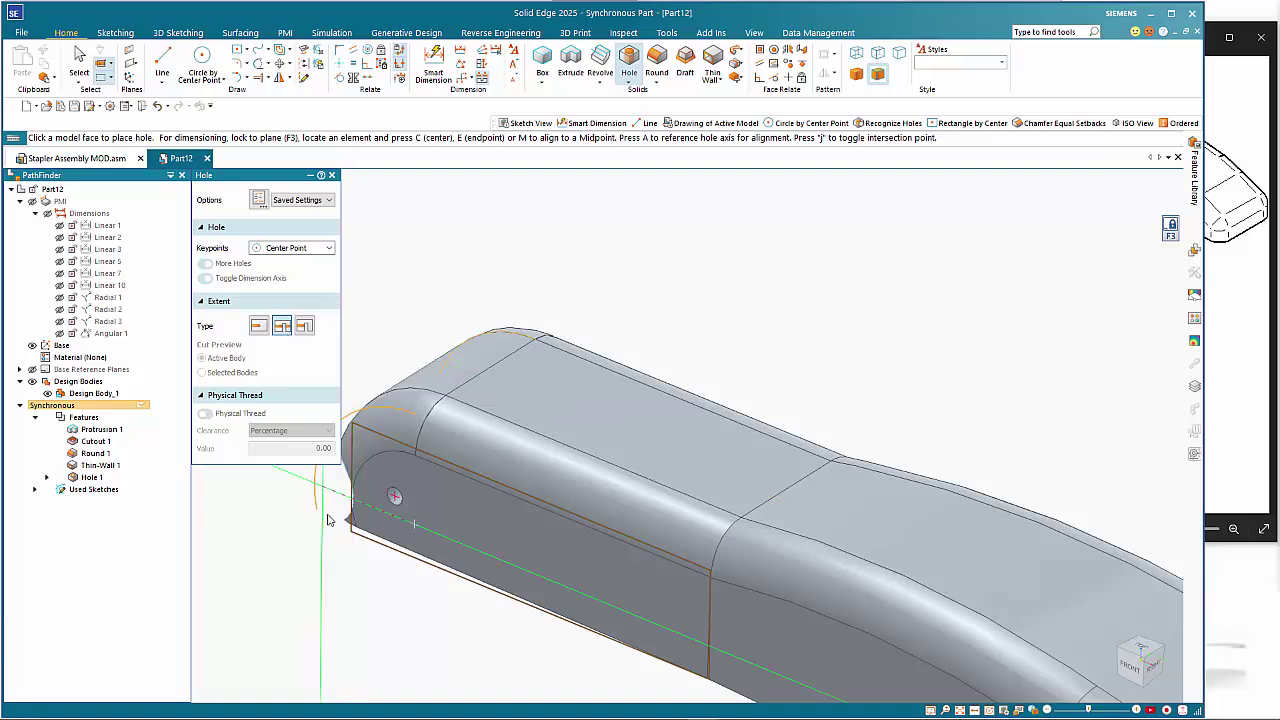
middle_drag(349, 529, 390, 462)
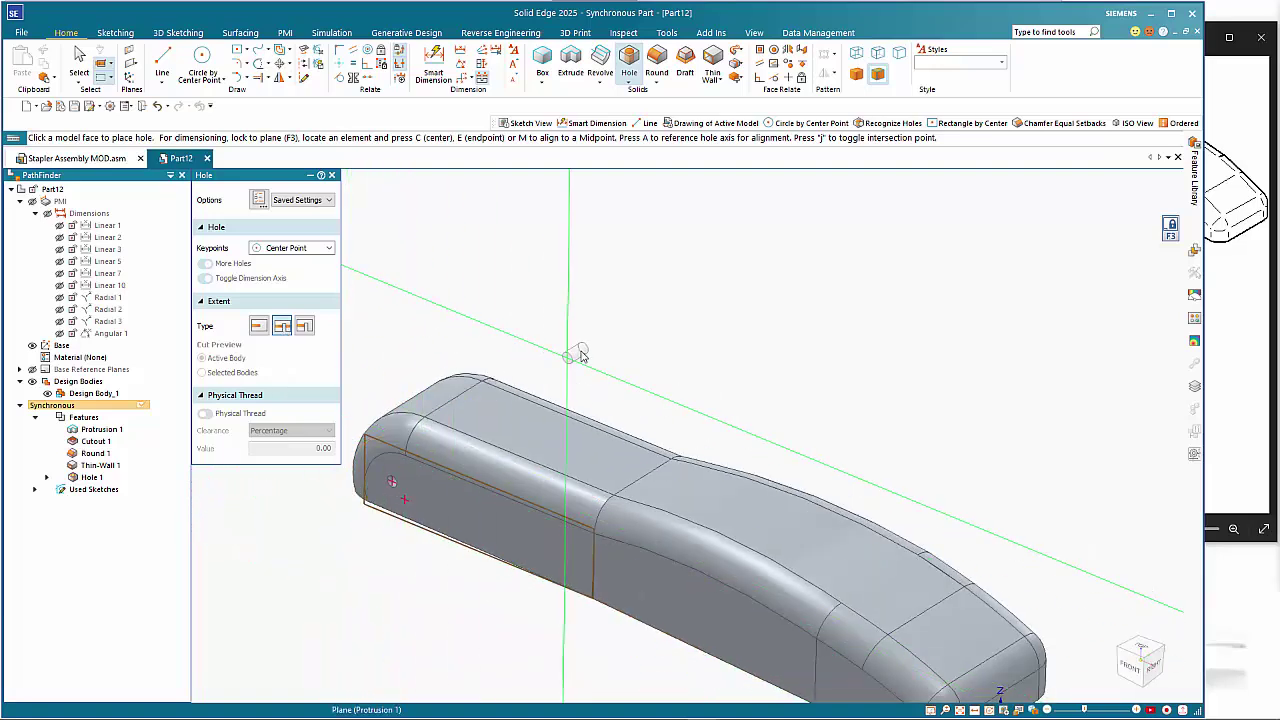
scroll(575, 352, down, 3)
key(Escape)
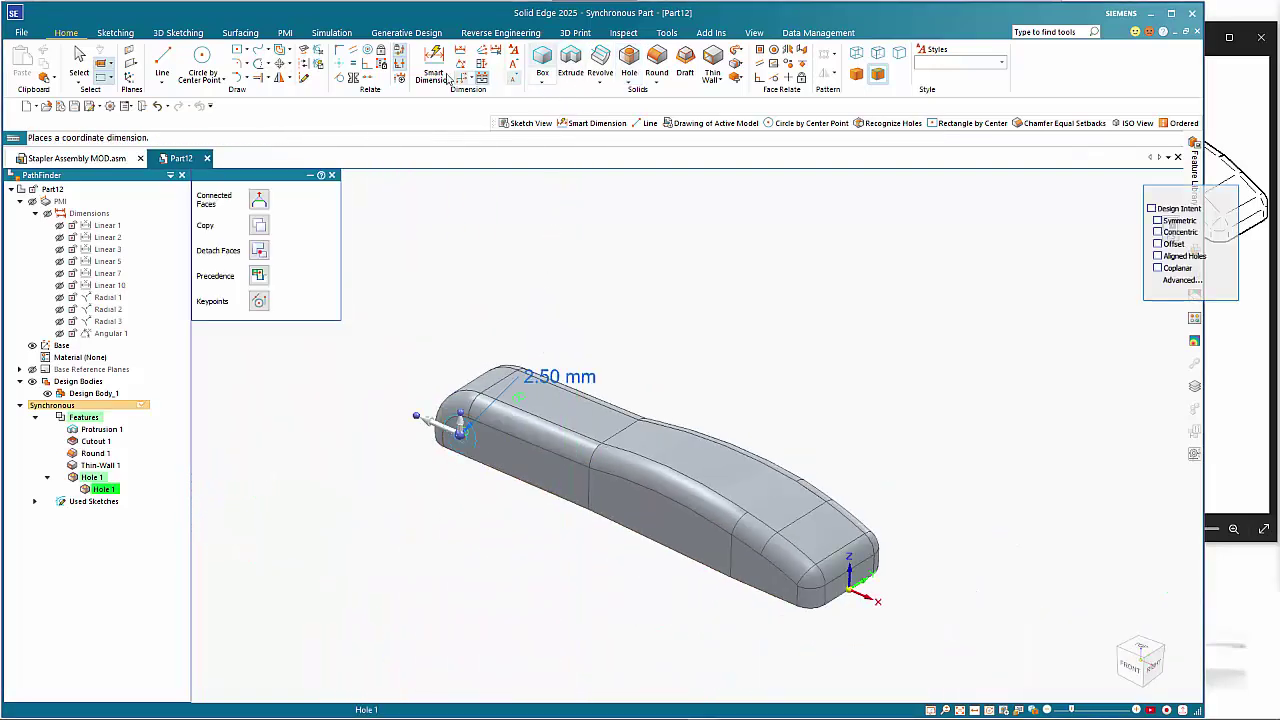
- Dimension the horizontal distance from the hole's centre to the body's far end and set it to 140 mm
click(435, 63)
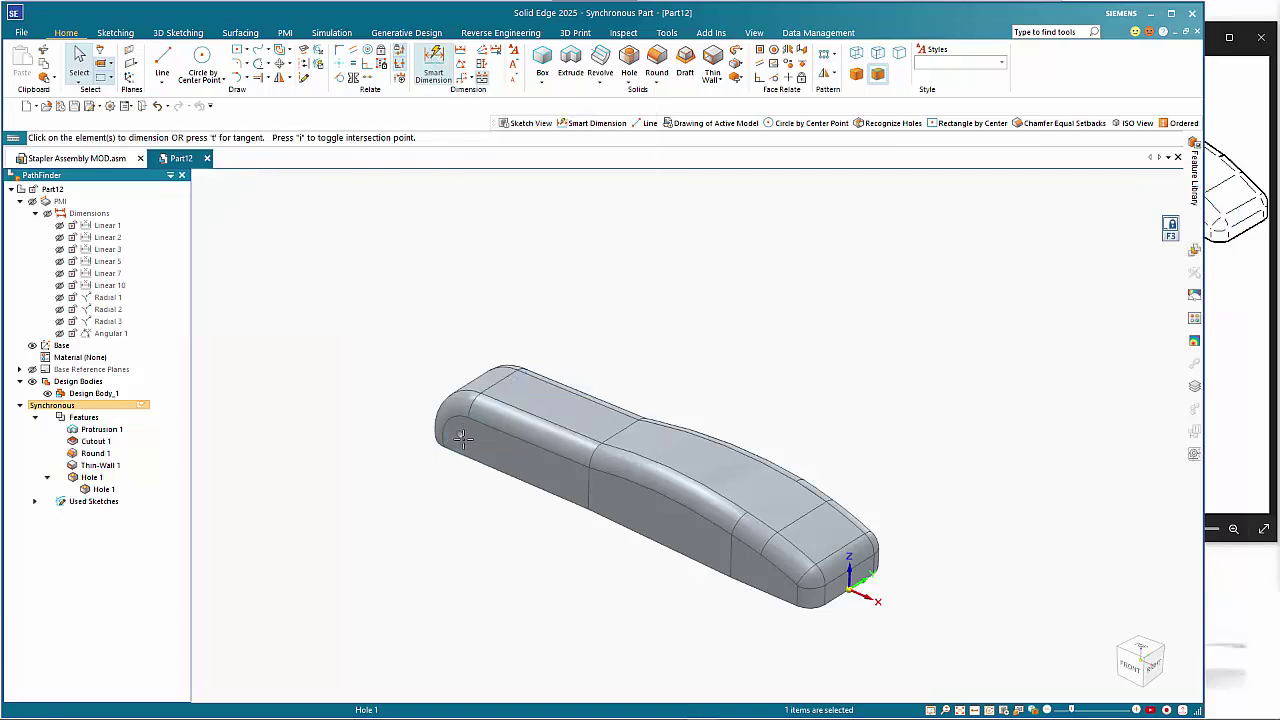
click(466, 451)
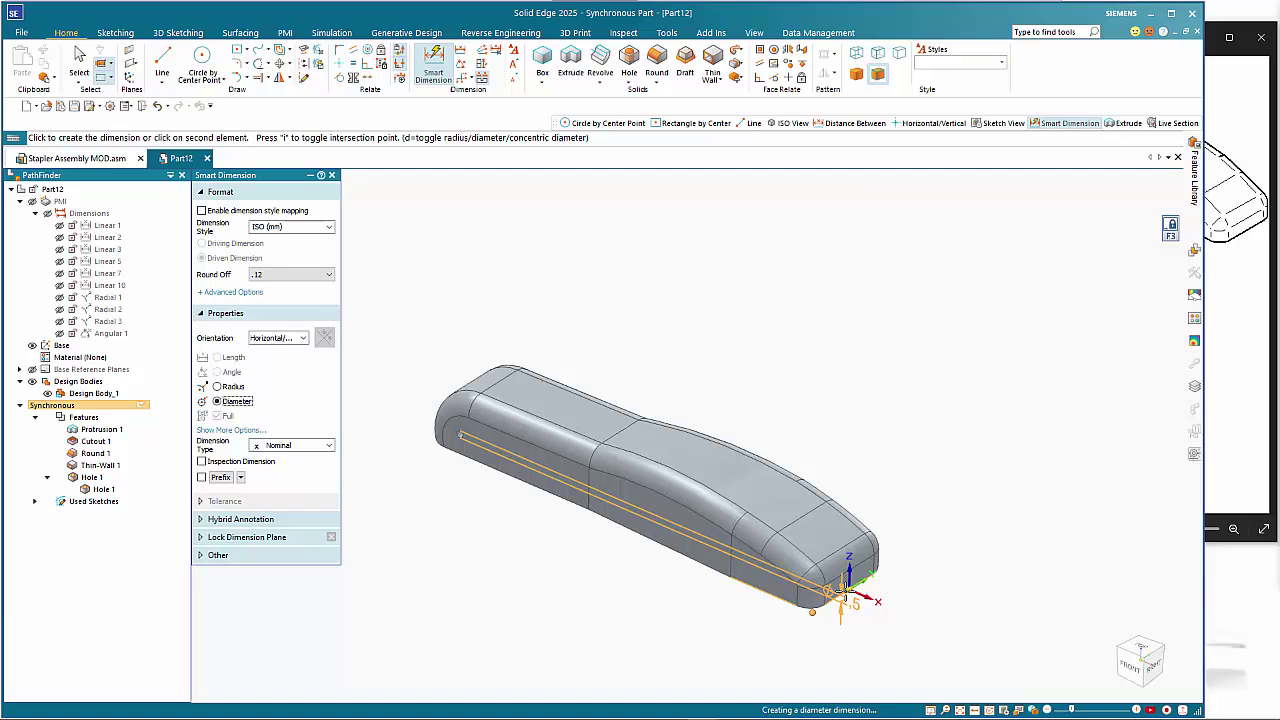
click(834, 597)
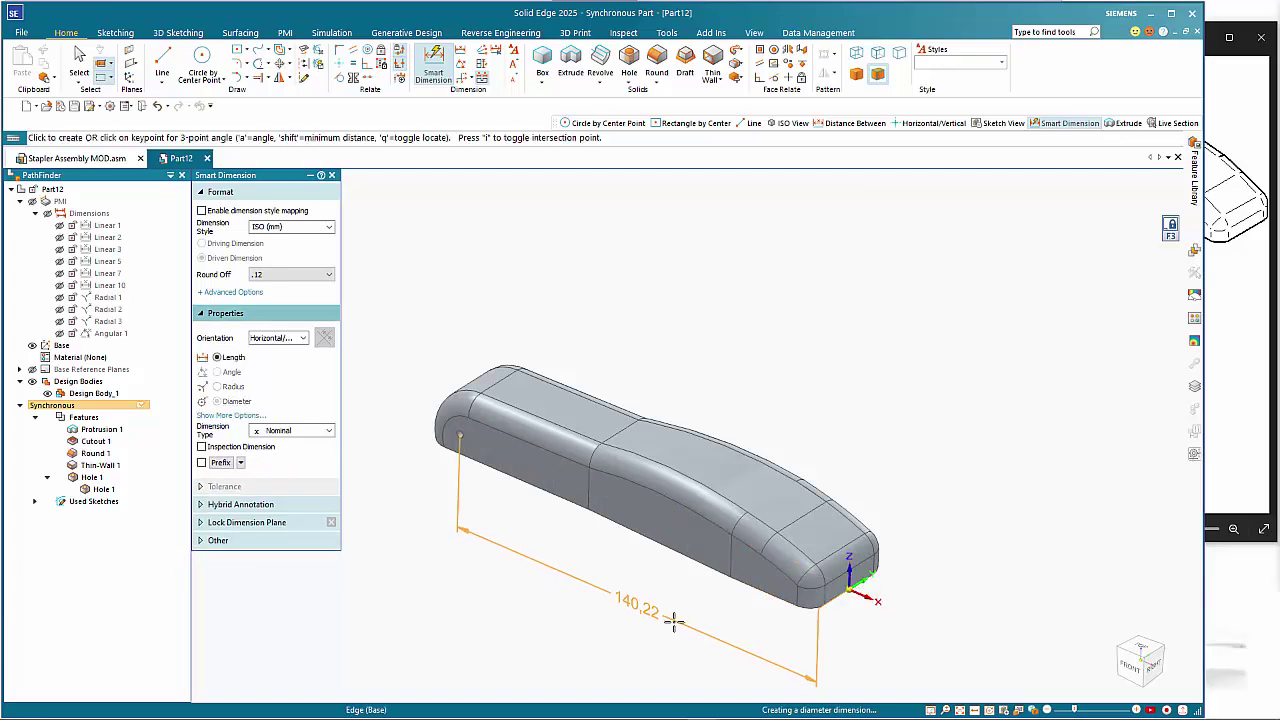
click(667, 616)
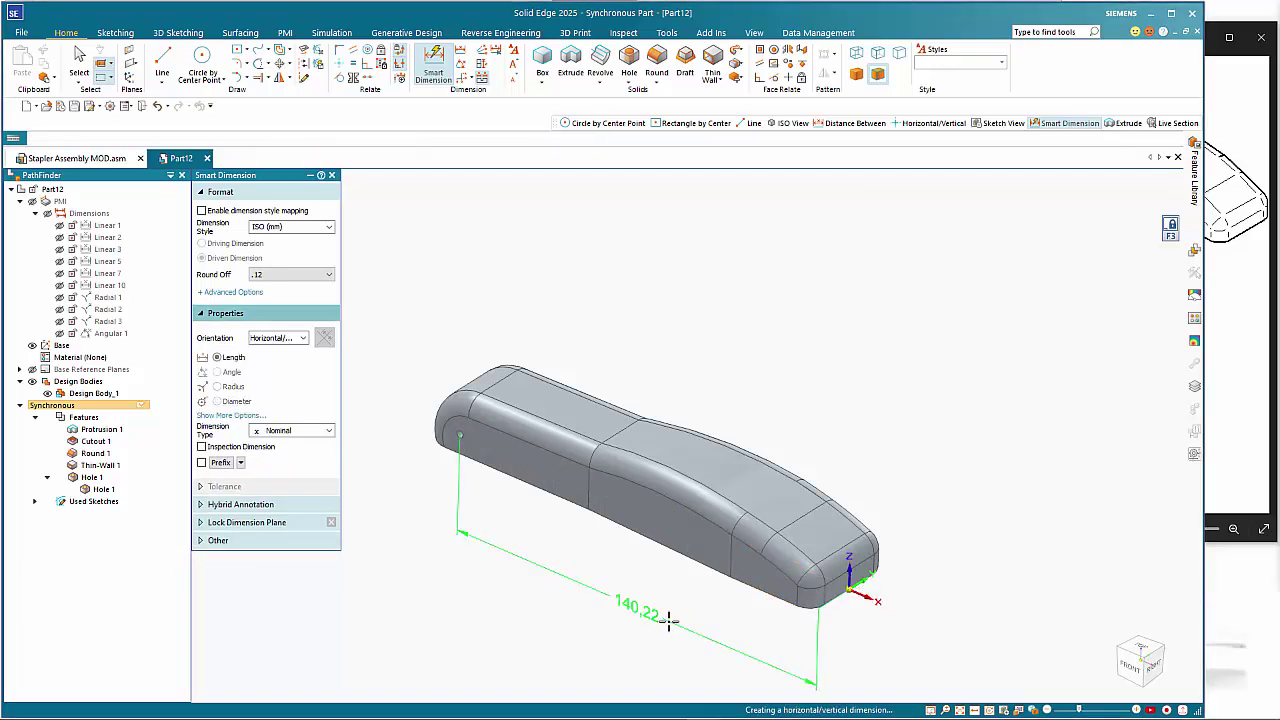
text(140)
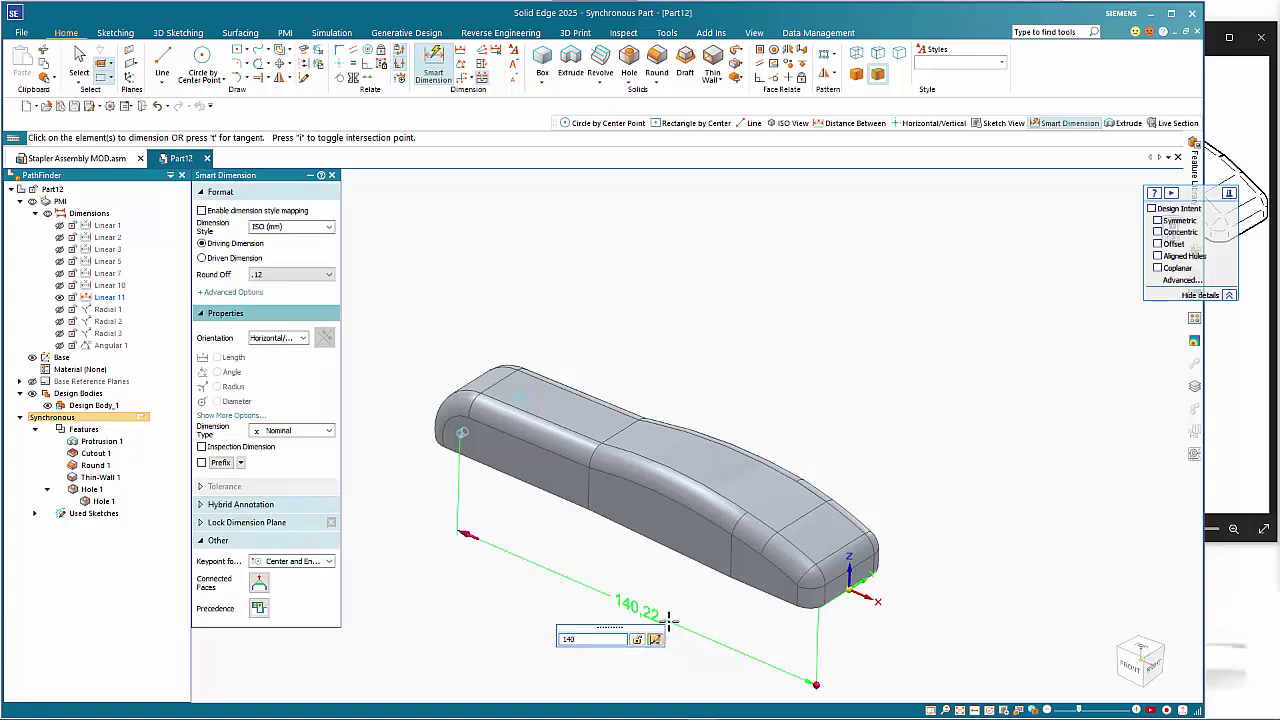
key(Return)
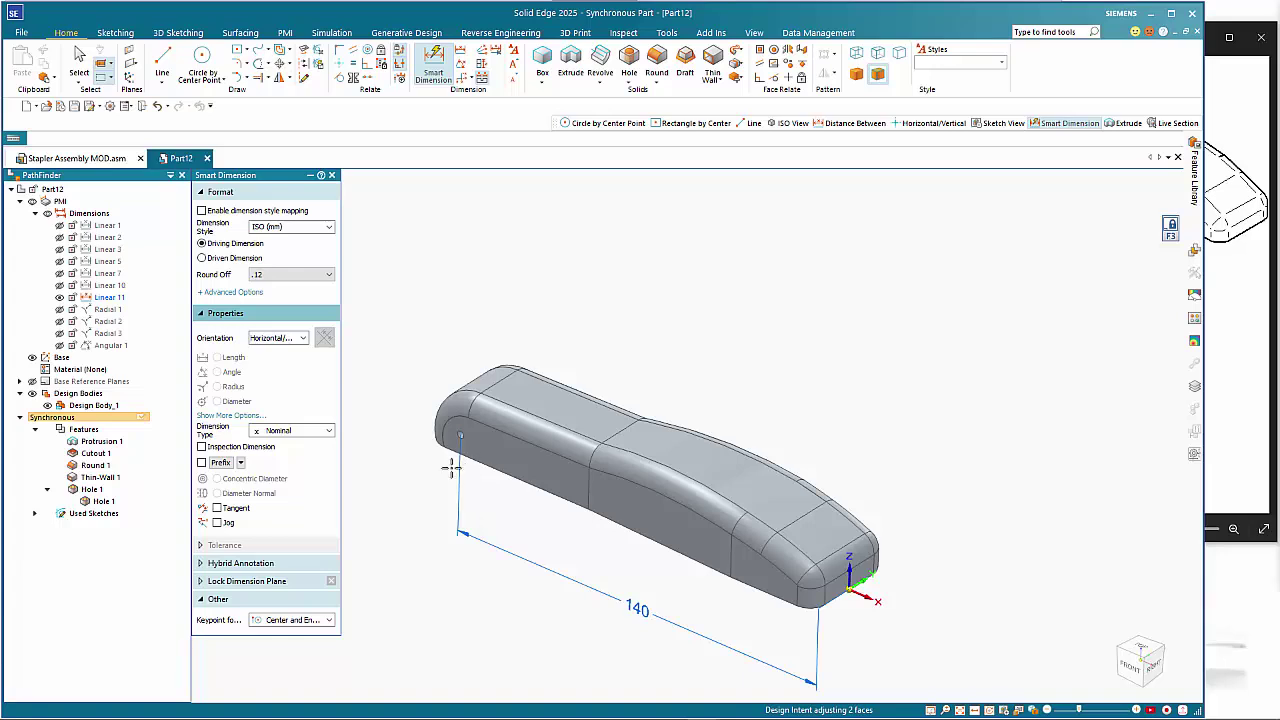
- Dimension the hole centre's height above the body's lower edge and set it to 6.5 mm
click(463, 435)
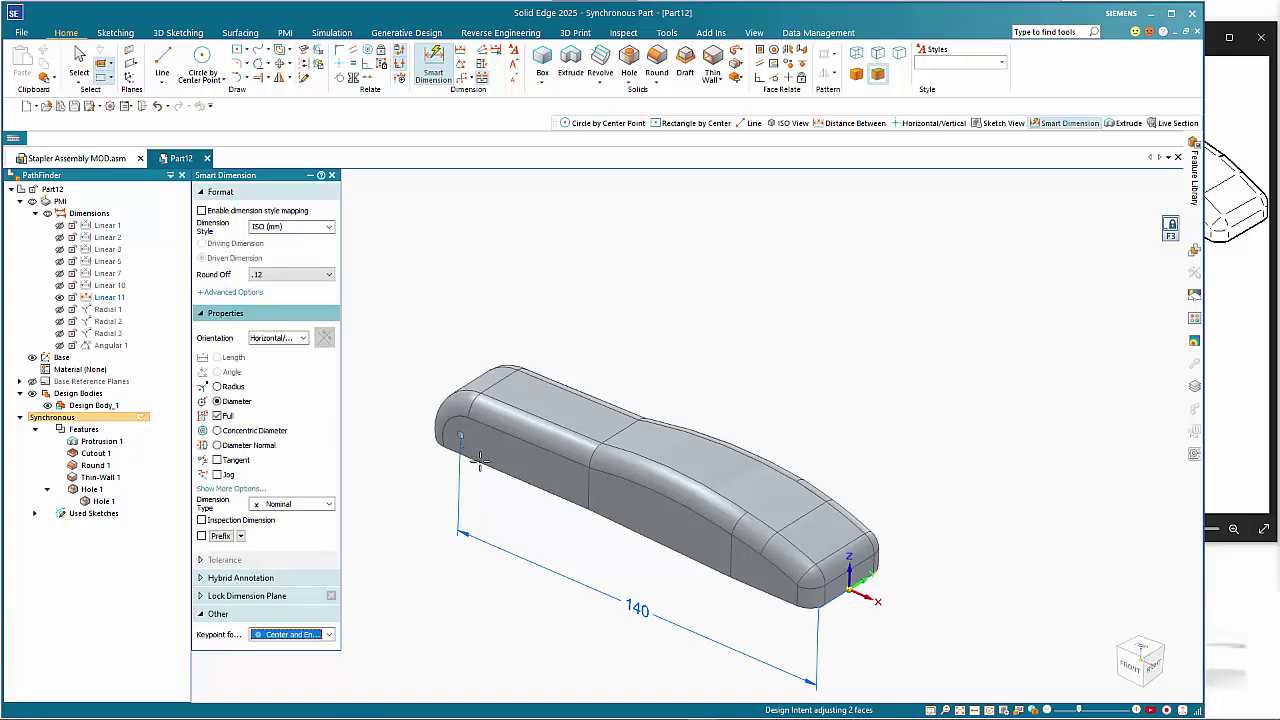
click(478, 460)
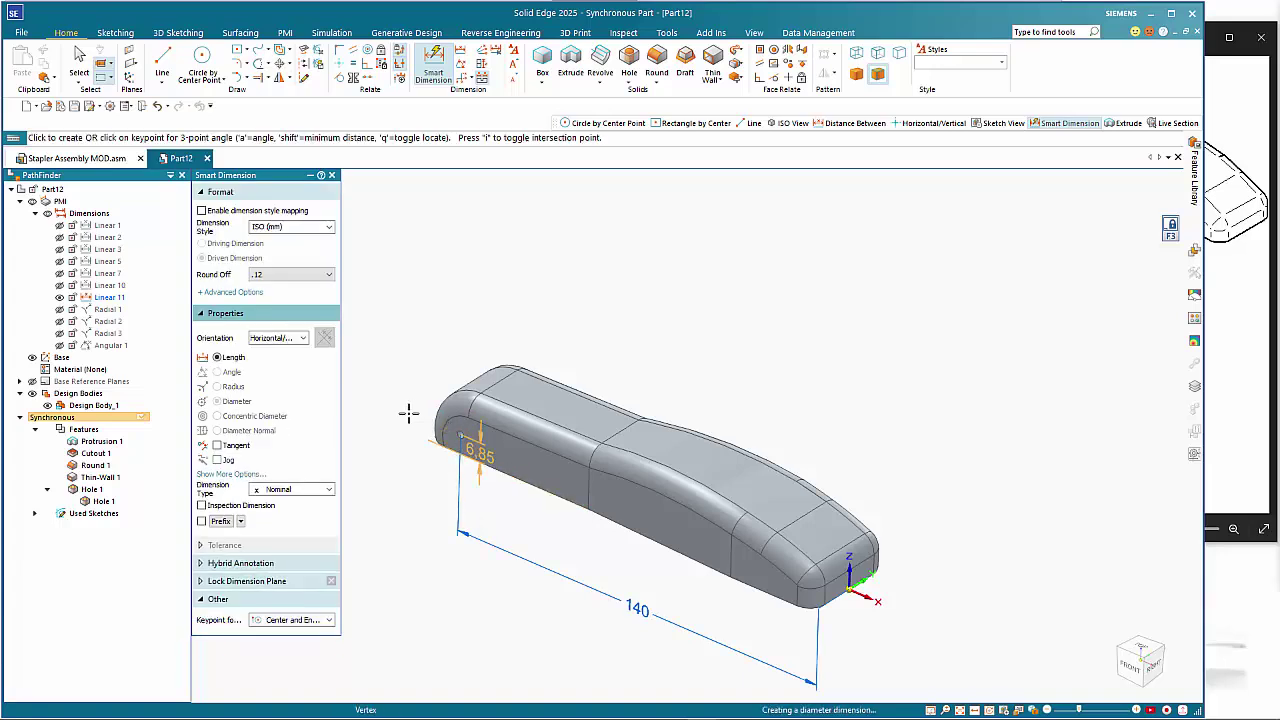
scroll(409, 413, down, 1)
scroll(404, 413, up, 3)
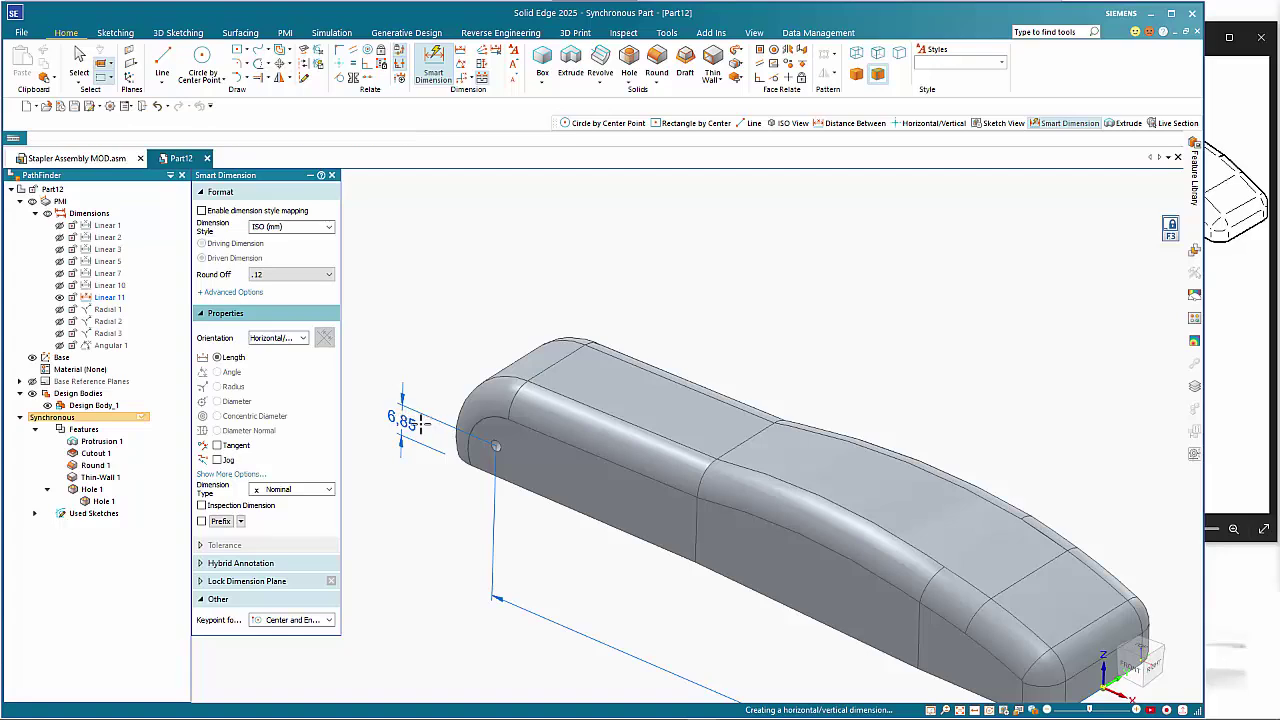
click(403, 416)
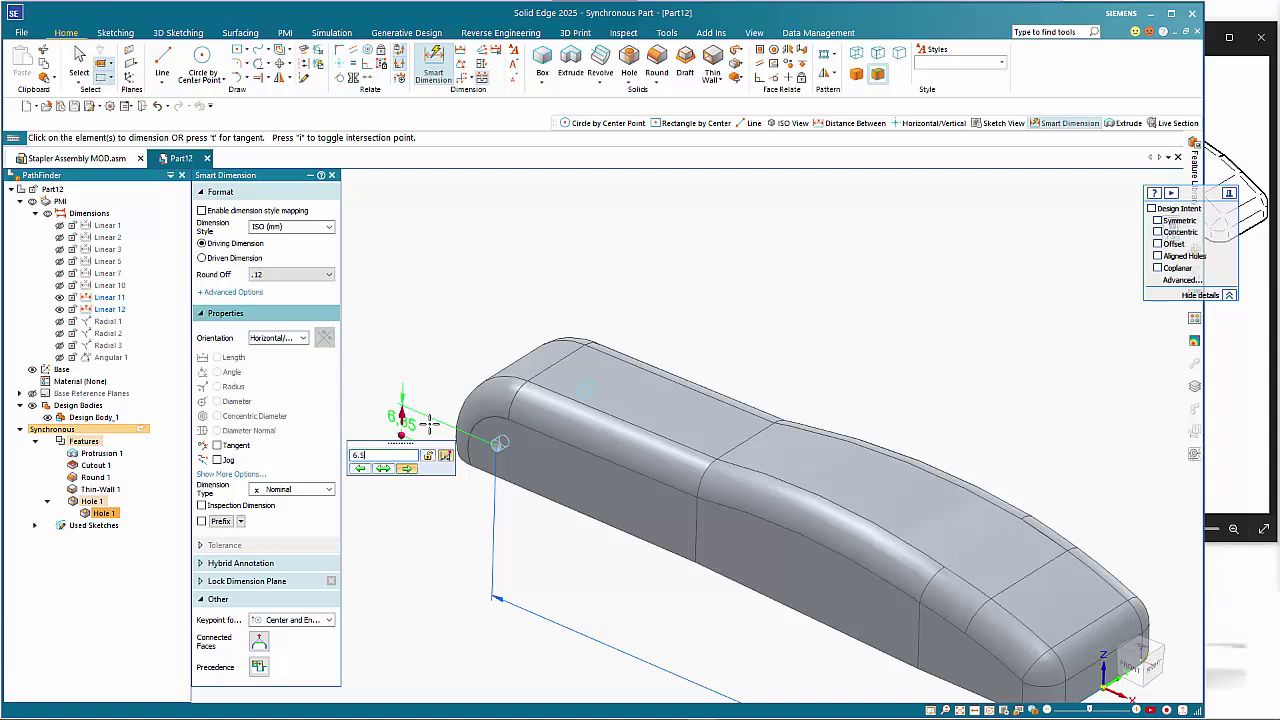
key(Return)
scroll(420, 400, down, 4)
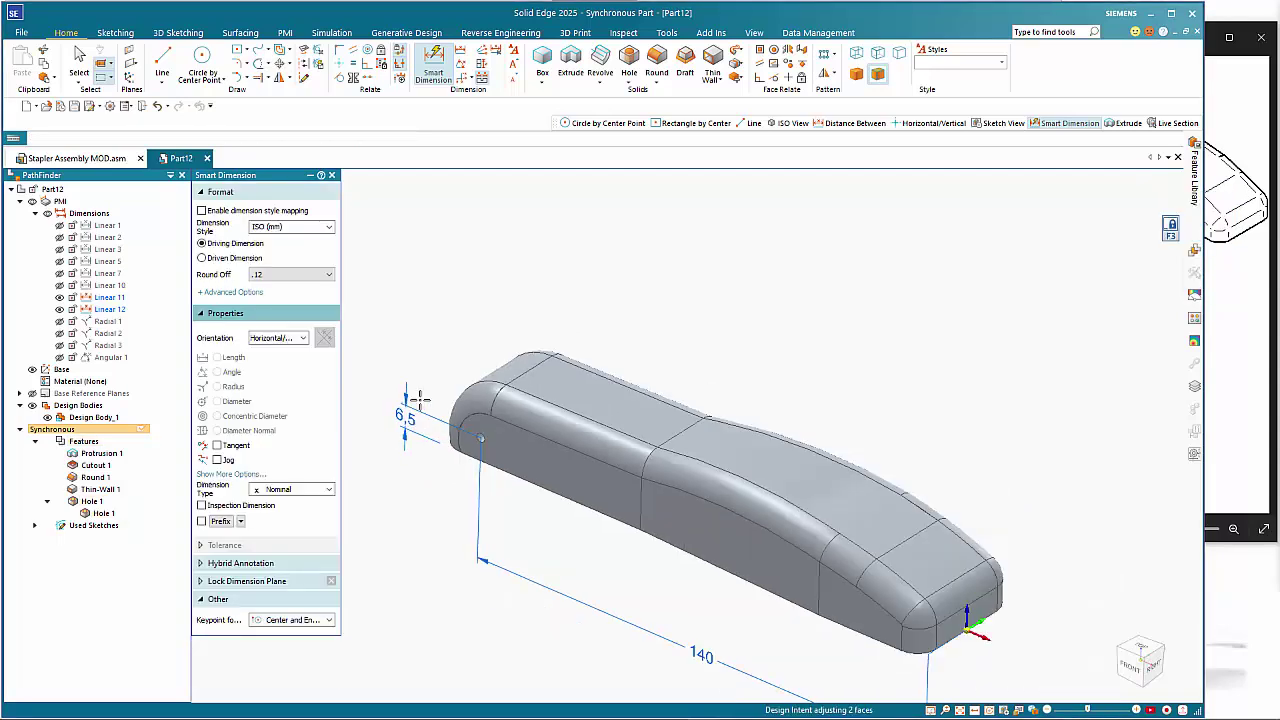
key(Escape)
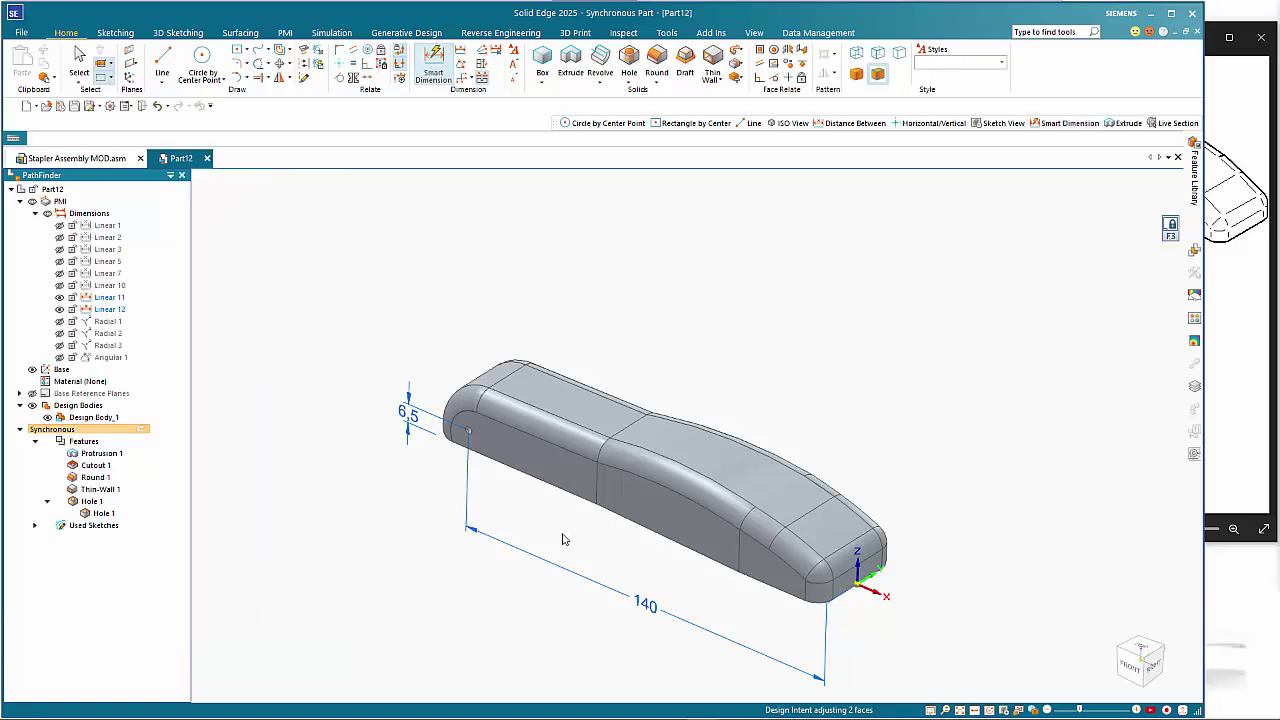
middle_drag(570, 540, 588, 566)
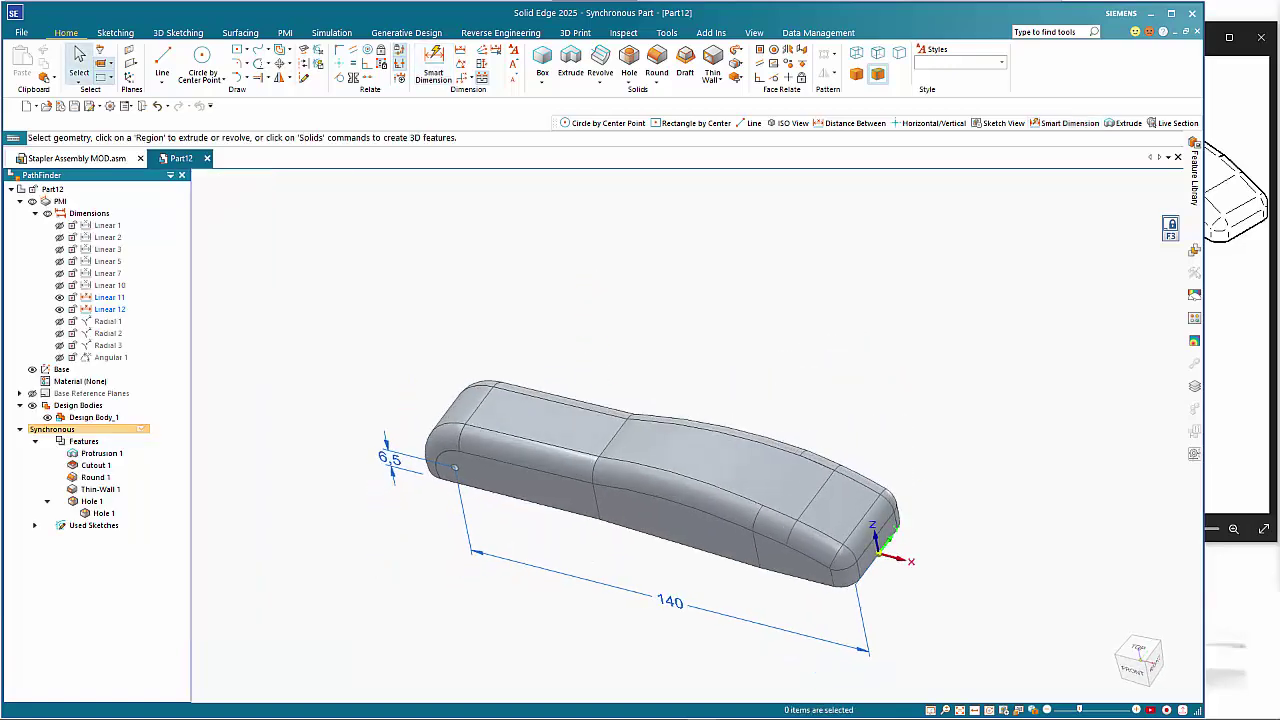